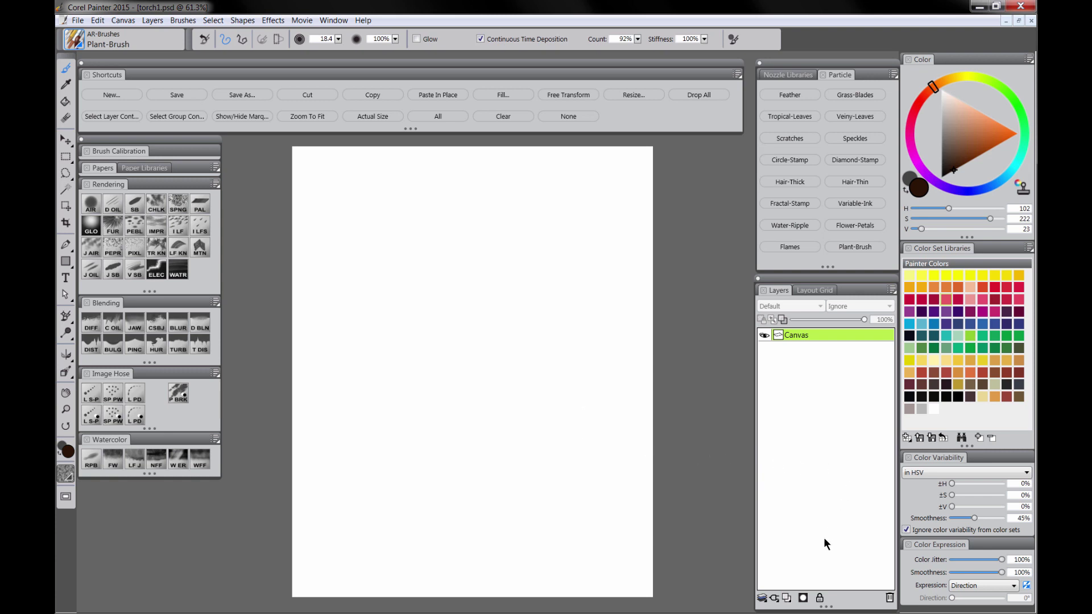
# Add a new layer named 'torch' above the Canvas and turn on vertical mirror painting
pyautogui.click(788, 599)
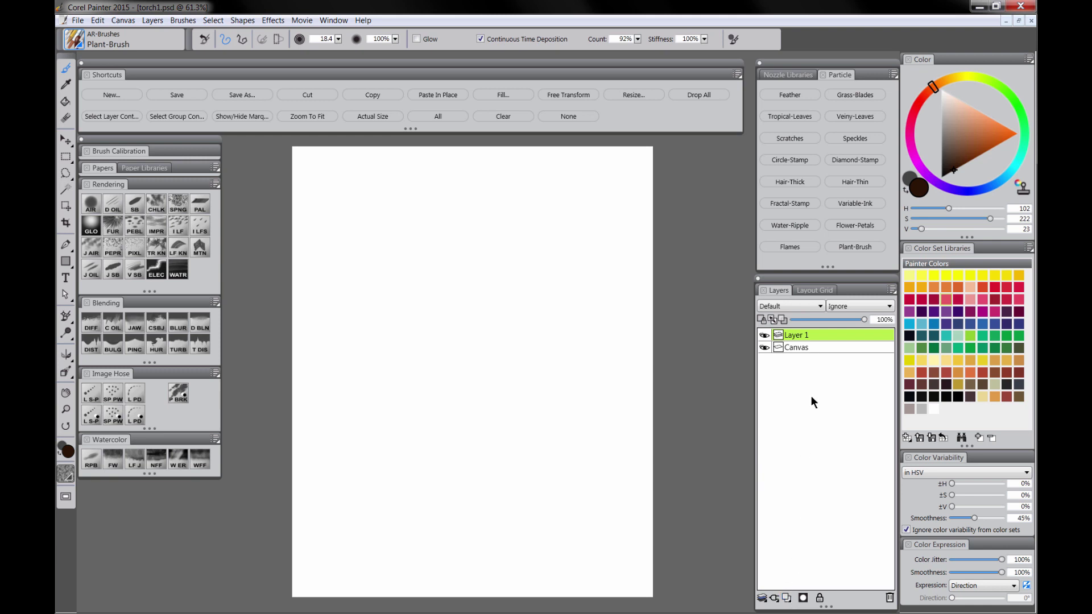
pyautogui.doubleClick(798, 336)
pyautogui.write('torch')
pyautogui.press('Return')
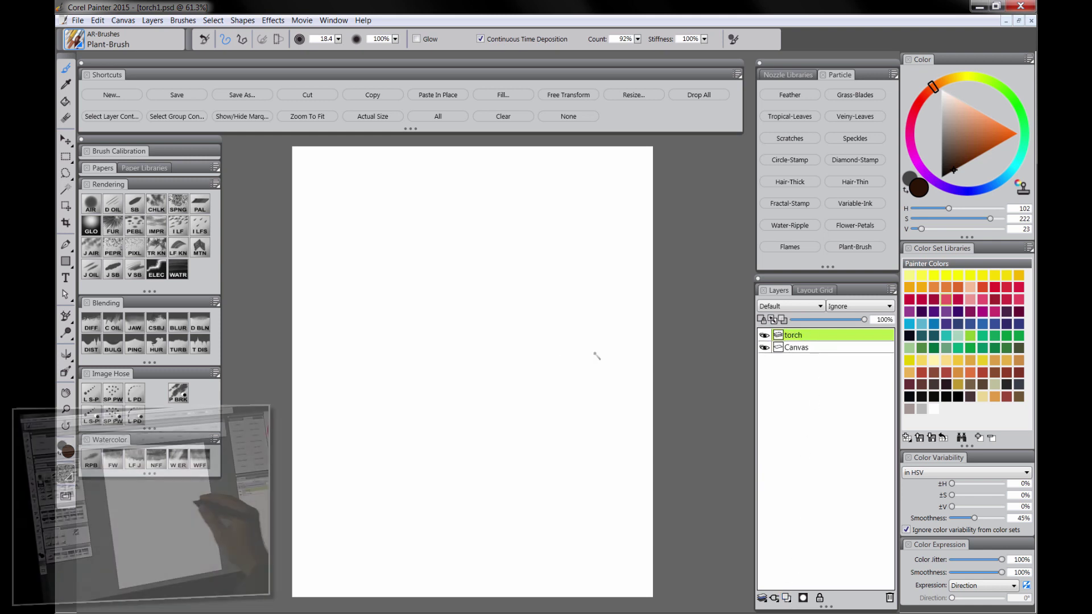
pyautogui.moveTo(441, 440); pyautogui.dragTo(456, 440)
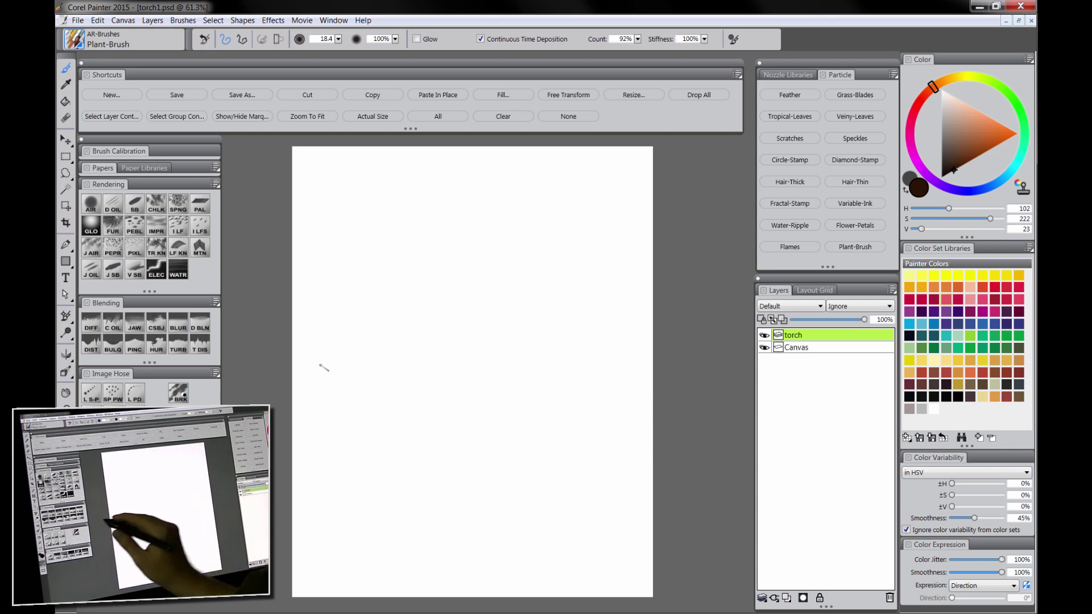
pyautogui.click(66, 358)
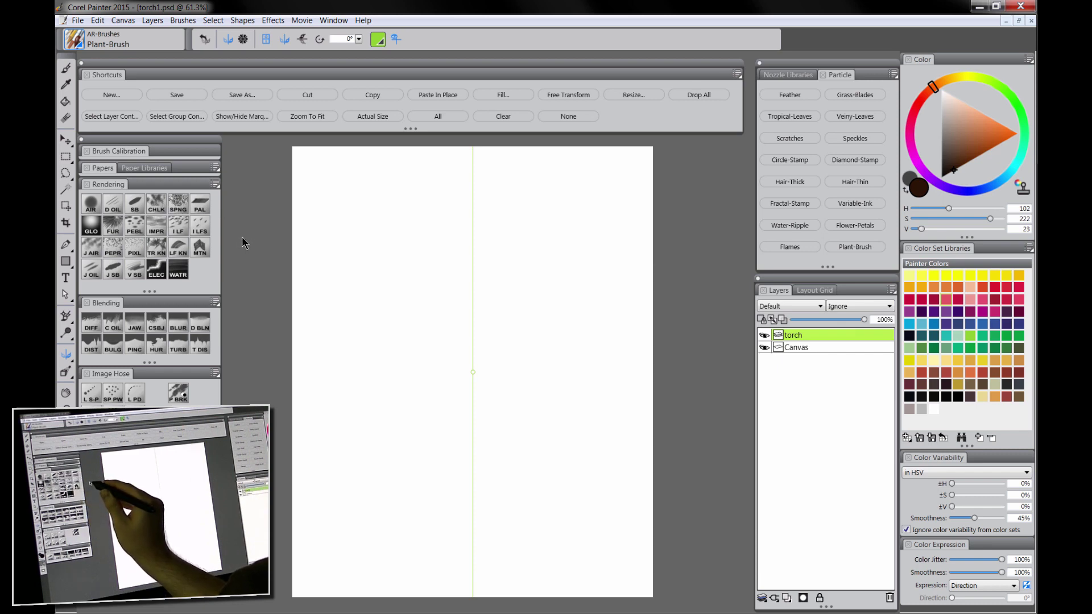
# Draw a mirrored dark brown V-shaped stick with the Scratchboard Tool, redrawing it once, and enlarge the brush
pyautogui.click(135, 205)
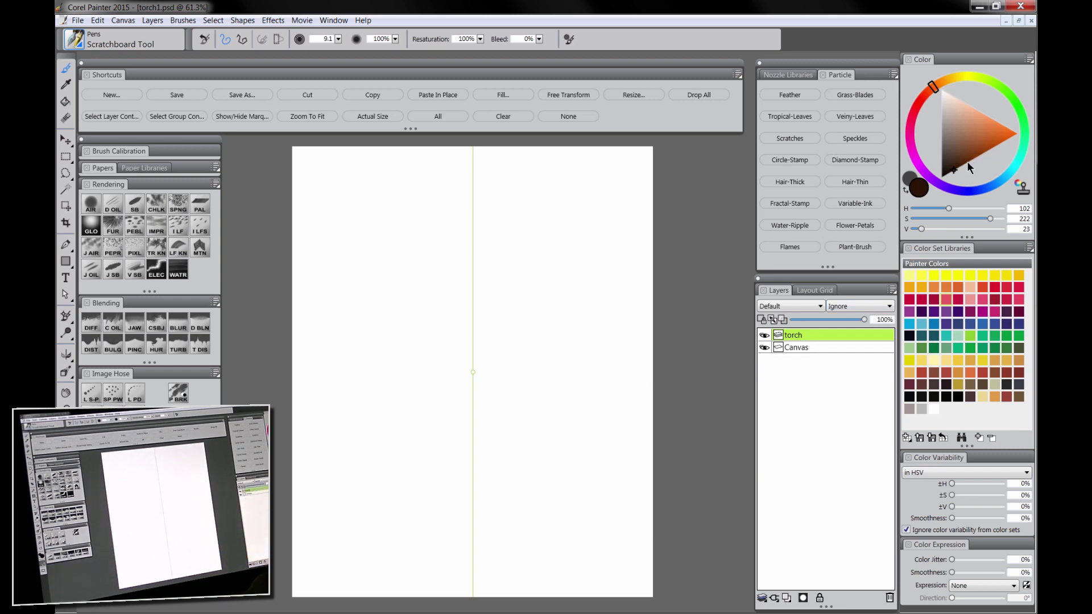
pyautogui.moveTo(969, 167); pyautogui.dragTo(954, 168)
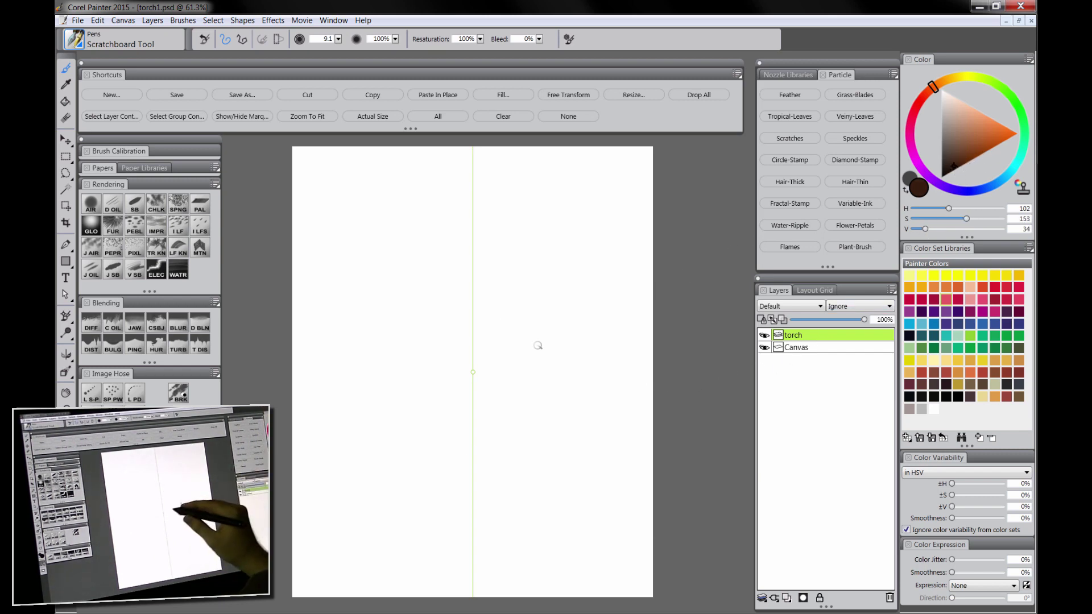
pyautogui.moveTo(470, 518); pyautogui.dragTo(437, 295)
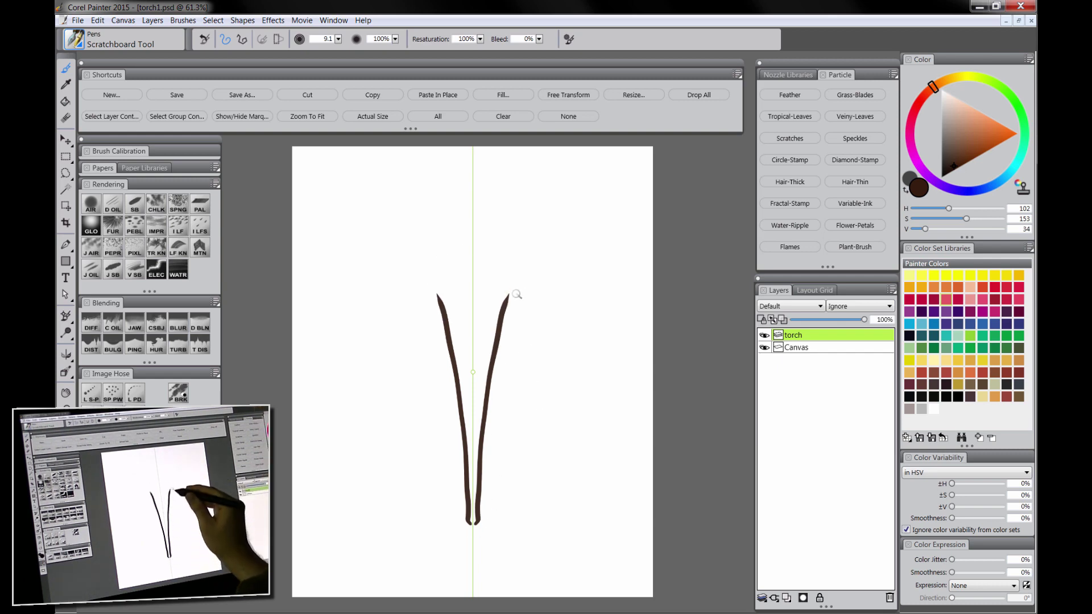
pyautogui.hotkey('ctrl', 'z')
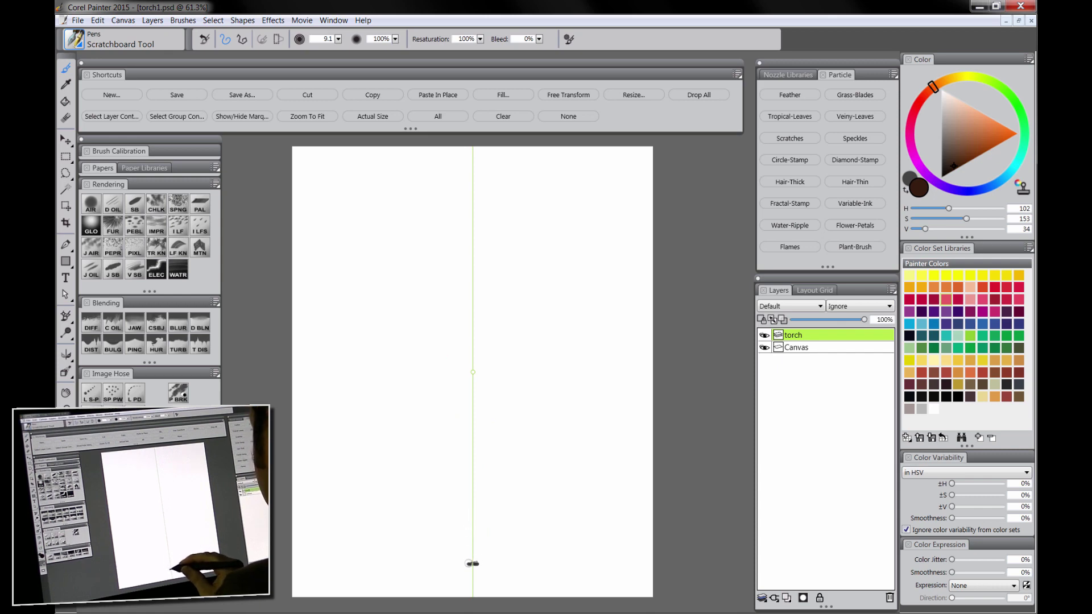
pyautogui.moveTo(473, 564)
pyautogui.mouseDown()
pyautogui.moveTo(453, 317)
pyautogui.moveTo(470, 307)
pyautogui.moveTo(454, 309)
pyautogui.moveTo(474, 317)
pyautogui.moveTo(464, 344)
pyautogui.moveTo(472, 398)
pyautogui.moveTo(477, 381)
pyautogui.moveTo(472, 569)
pyautogui.mouseUp()
pyautogui.press(']')
pyautogui.press(']')
pyautogui.press(']')
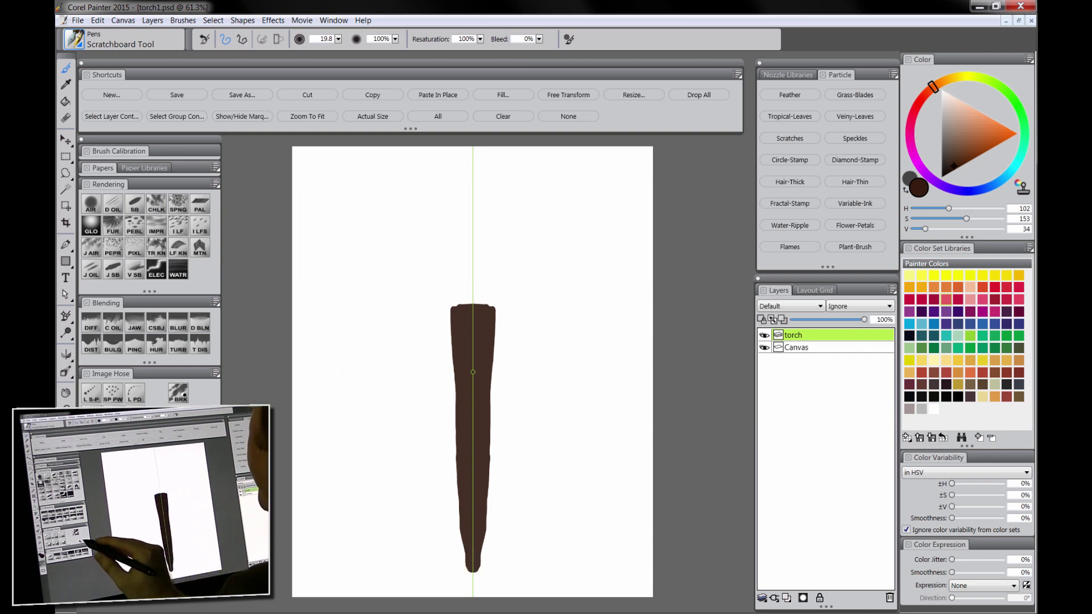
# Round the stick's top corners and clean its tapered tip with the F-X Pinch brush, then halve the brush size
pyautogui.click(134, 344)
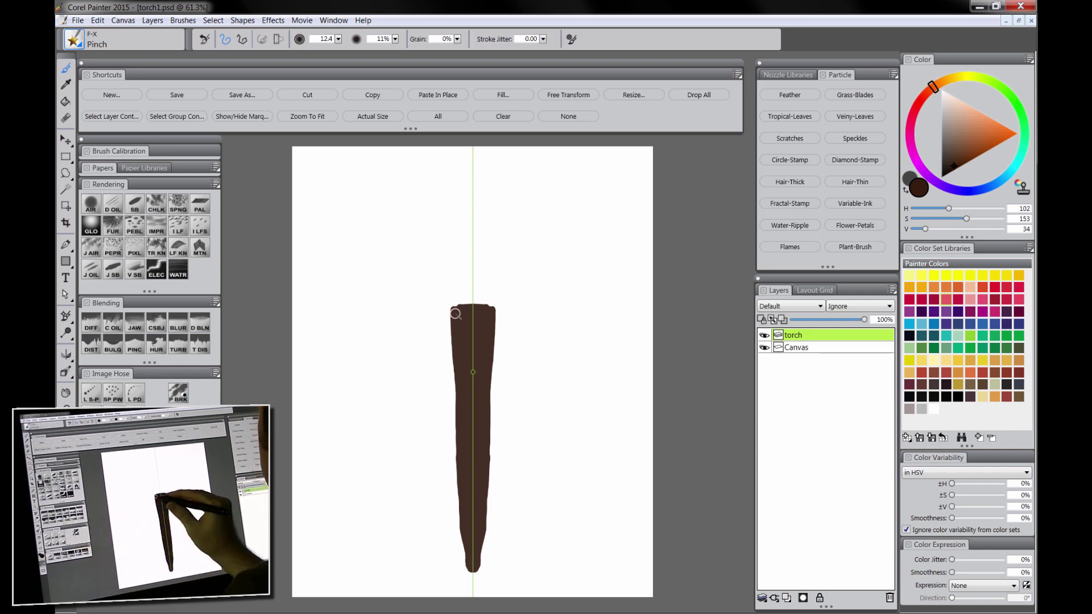
pyautogui.moveTo(456, 313); pyautogui.dragTo(466, 554)
pyautogui.moveTo(468, 365)
pyautogui.mouseDown()
pyautogui.moveTo(471, 440)
pyautogui.moveTo(450, 318)
pyautogui.moveTo(461, 539)
pyautogui.moveTo(456, 420)
pyautogui.moveTo(466, 536)
pyautogui.mouseUp()
pyautogui.press('[')
pyautogui.press('[')
pyautogui.press('[')
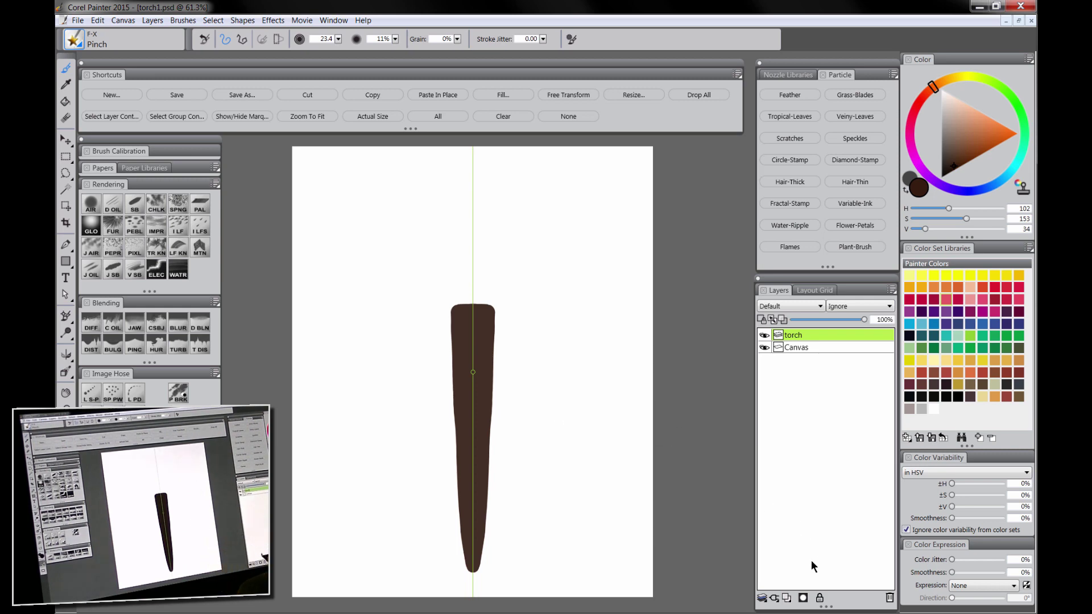
# Add a new layer above torch and name it 'middle'
pyautogui.click(788, 599)
pyautogui.doubleClick(801, 335)
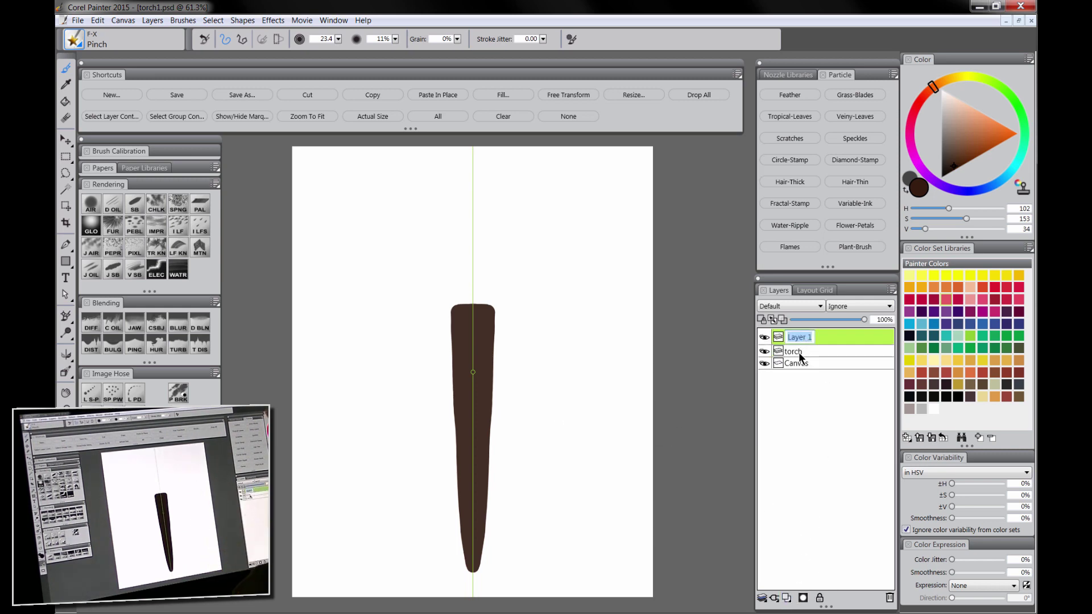
pyautogui.write('to')
pyautogui.write('middle')
pyautogui.press('Return')
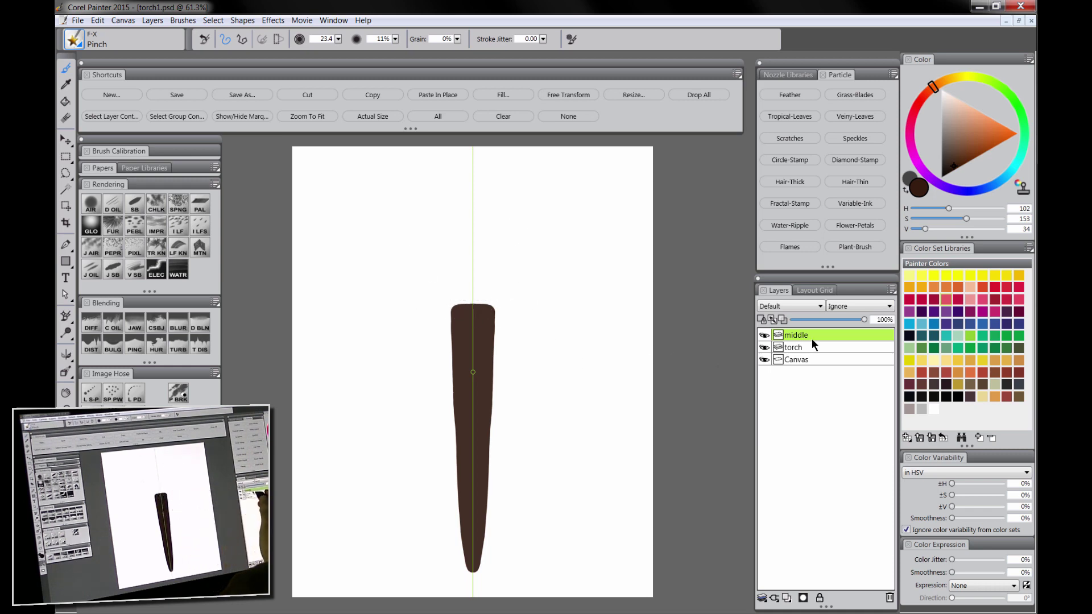
# Paint a light grey band across the stick's top with the Scratchboard Tool
pyautogui.click(948, 148)
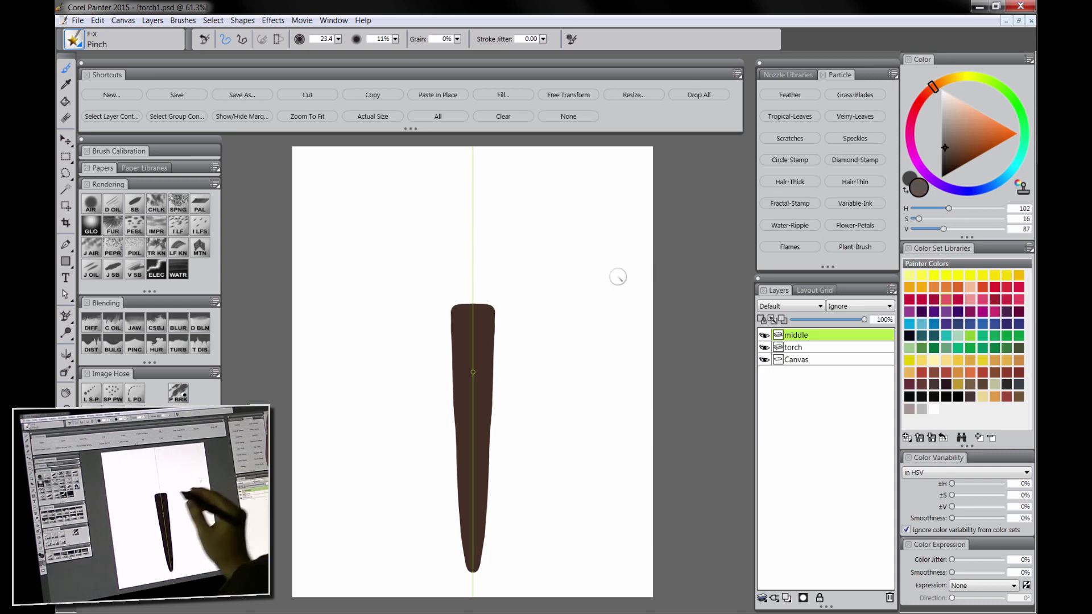
pyautogui.click(133, 205)
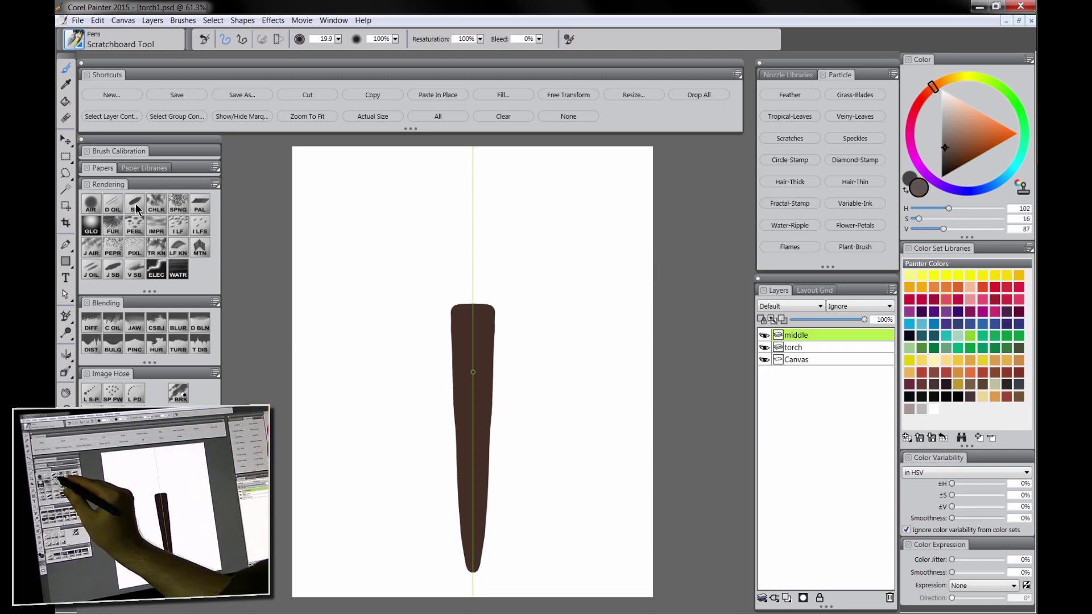
pyautogui.moveTo(448, 304)
pyautogui.mouseDown()
pyautogui.moveTo(492, 302)
pyautogui.moveTo(447, 303)
pyautogui.moveTo(472, 305)
pyautogui.moveTo(449, 300)
pyautogui.moveTo(464, 300)
pyautogui.mouseUp()
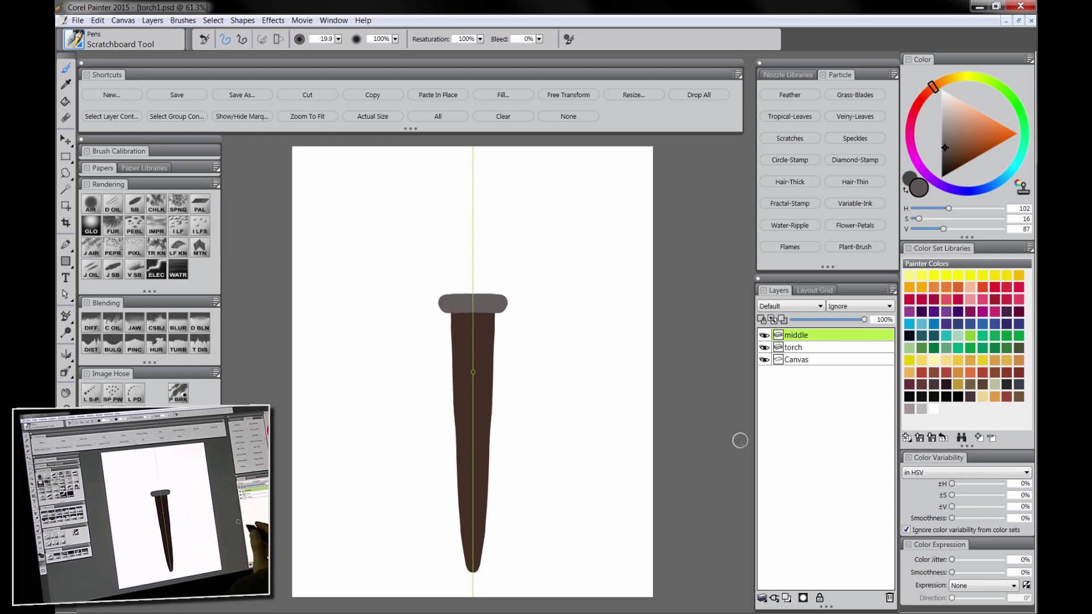
# Add a new layer named 'top' placed below the middle layer
pyautogui.click(791, 596)
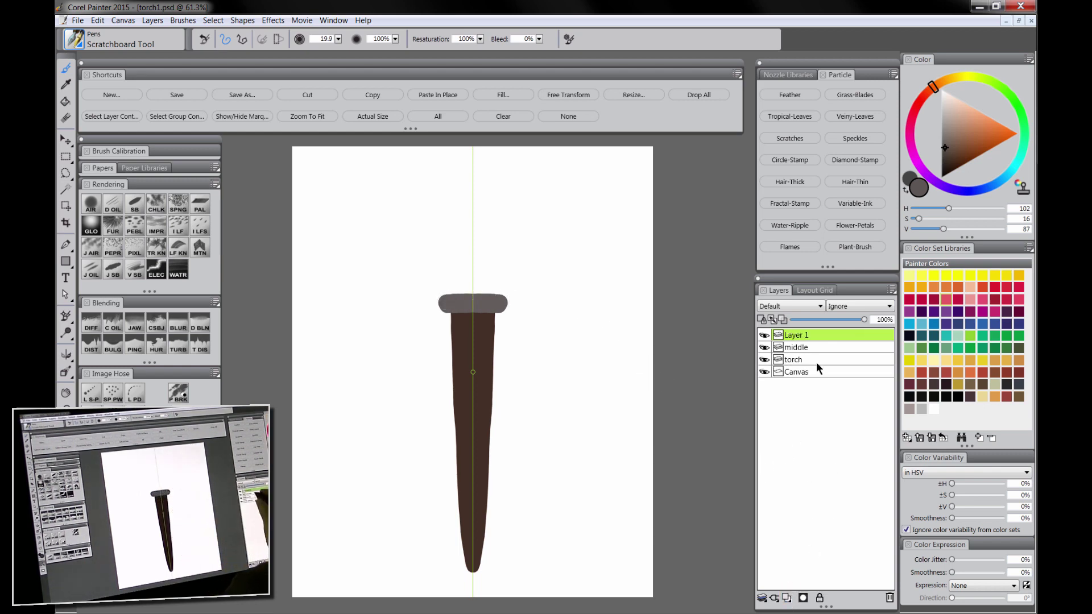
pyautogui.moveTo(805, 338); pyautogui.dragTo(802, 348)
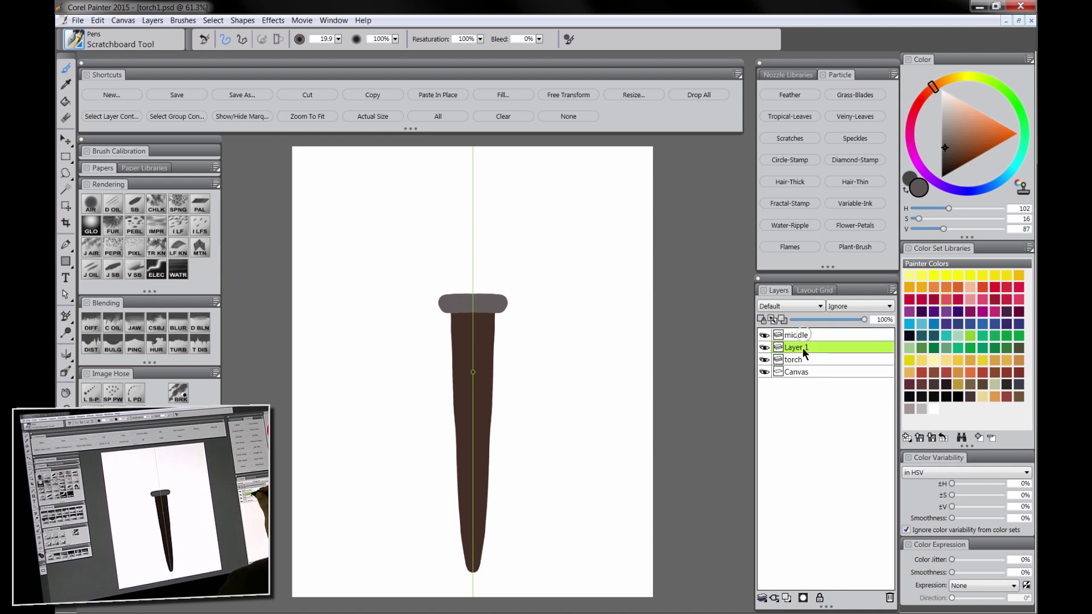
pyautogui.doubleClick(802, 348)
pyautogui.write('top')
pyautogui.press('Return')
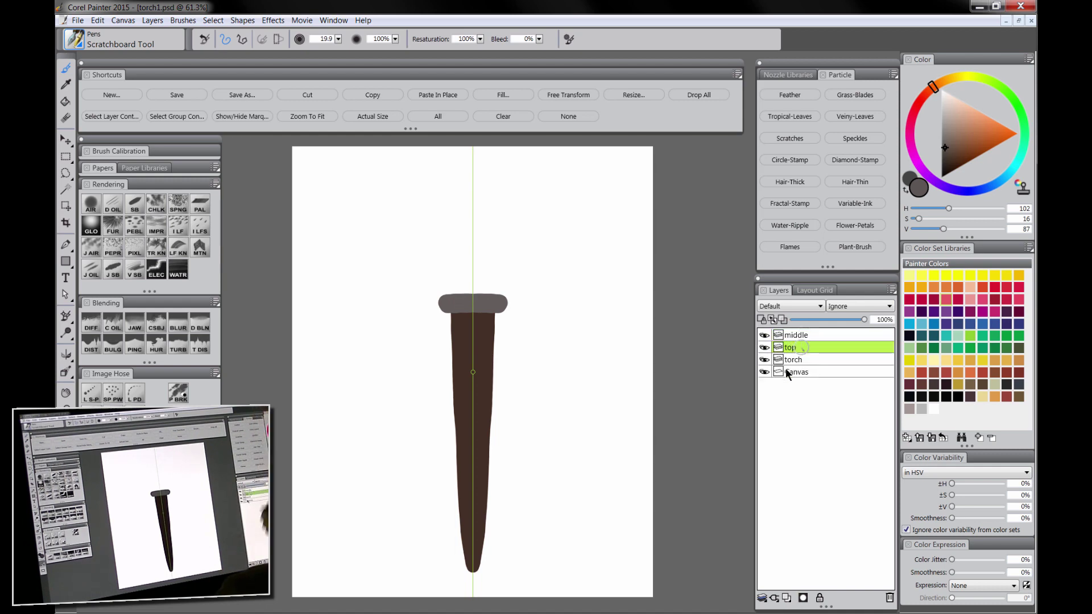
# Paint a dark grey flared cone above the band and smooth its sides with F-X Pinch
pyautogui.click(945, 160)
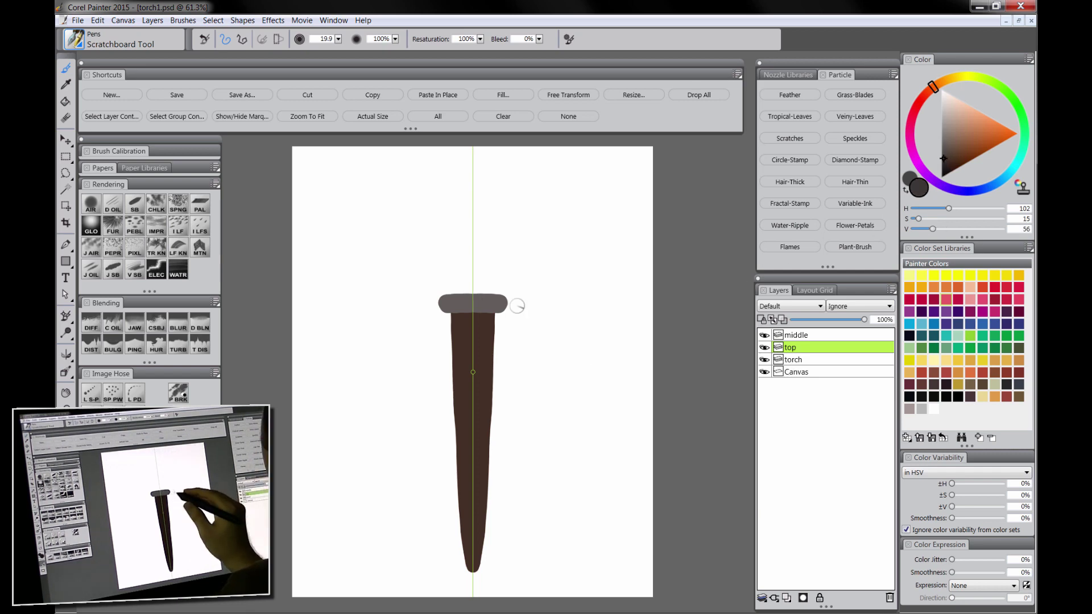
pyautogui.moveTo(462, 295); pyautogui.dragTo(436, 244)
pyautogui.moveTo(460, 290)
pyautogui.mouseDown()
pyautogui.moveTo(434, 228)
pyautogui.moveTo(488, 224)
pyautogui.moveTo(451, 226)
pyautogui.moveTo(463, 232)
pyautogui.moveTo(451, 248)
pyautogui.moveTo(477, 250)
pyautogui.moveTo(469, 267)
pyautogui.moveTo(494, 263)
pyautogui.moveTo(473, 294)
pyautogui.mouseUp()
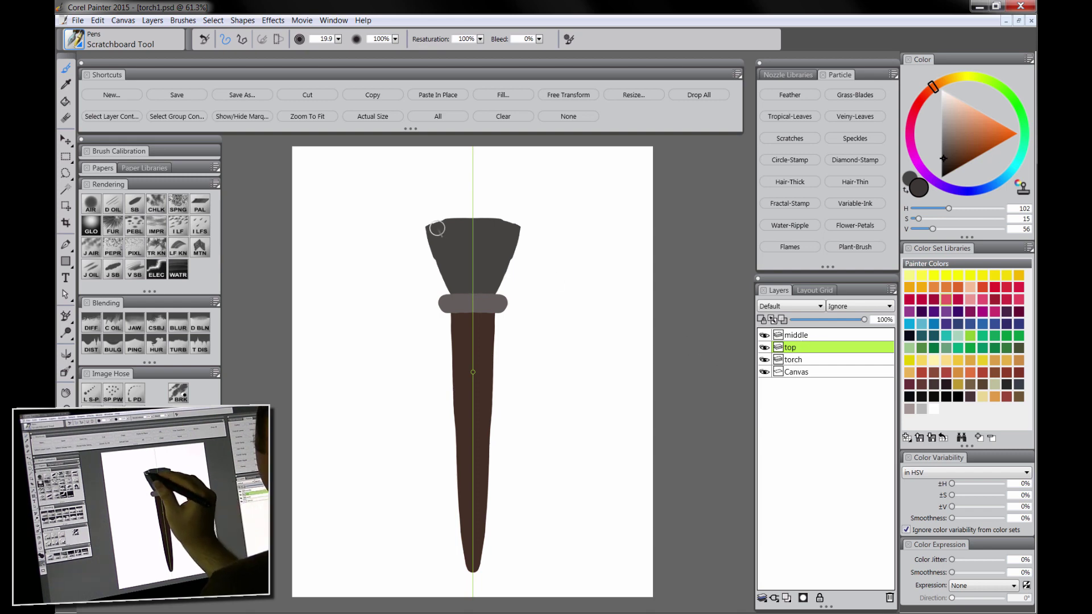
pyautogui.moveTo(440, 225); pyautogui.dragTo(476, 221)
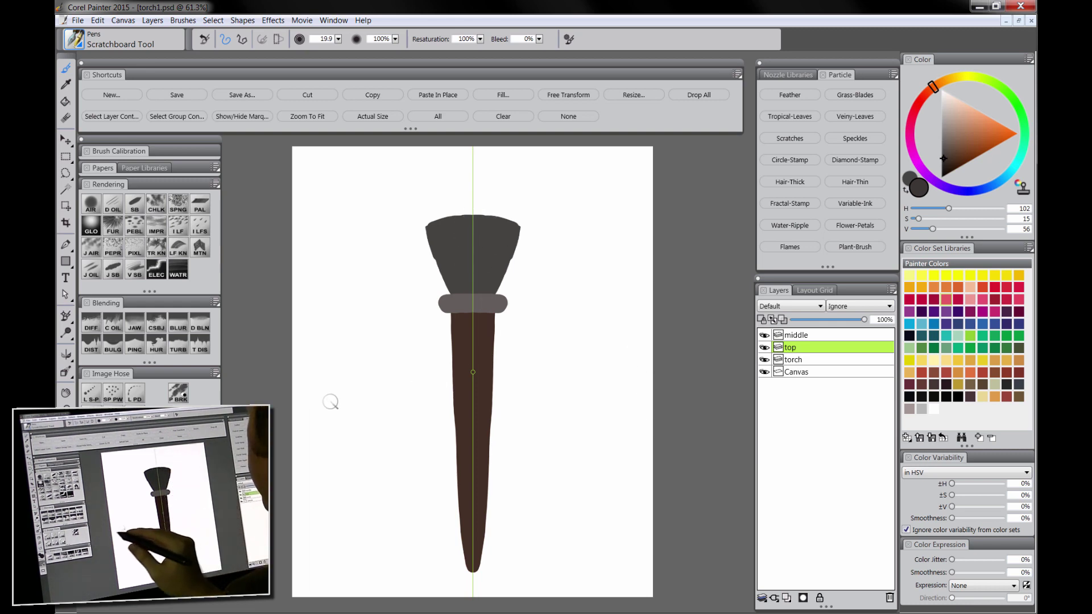
pyautogui.click(135, 343)
pyautogui.moveTo(434, 245)
pyautogui.mouseDown()
pyautogui.moveTo(438, 218)
pyautogui.moveTo(487, 215)
pyautogui.moveTo(434, 217)
pyautogui.moveTo(426, 238)
pyautogui.moveTo(434, 222)
pyautogui.moveTo(421, 225)
pyautogui.moveTo(424, 234)
pyautogui.moveTo(446, 222)
pyautogui.moveTo(426, 245)
pyautogui.moveTo(440, 267)
pyautogui.mouseUp()
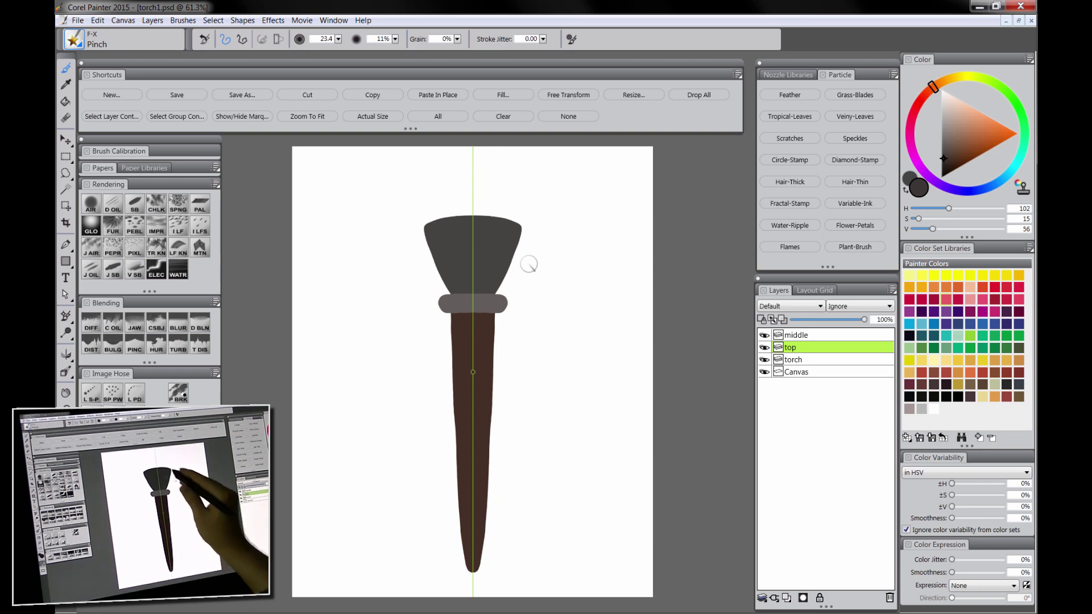
# Select the middle, top and torch layers, group them with Ctrl+G, and rename the group torch
pyautogui.click(808, 335)
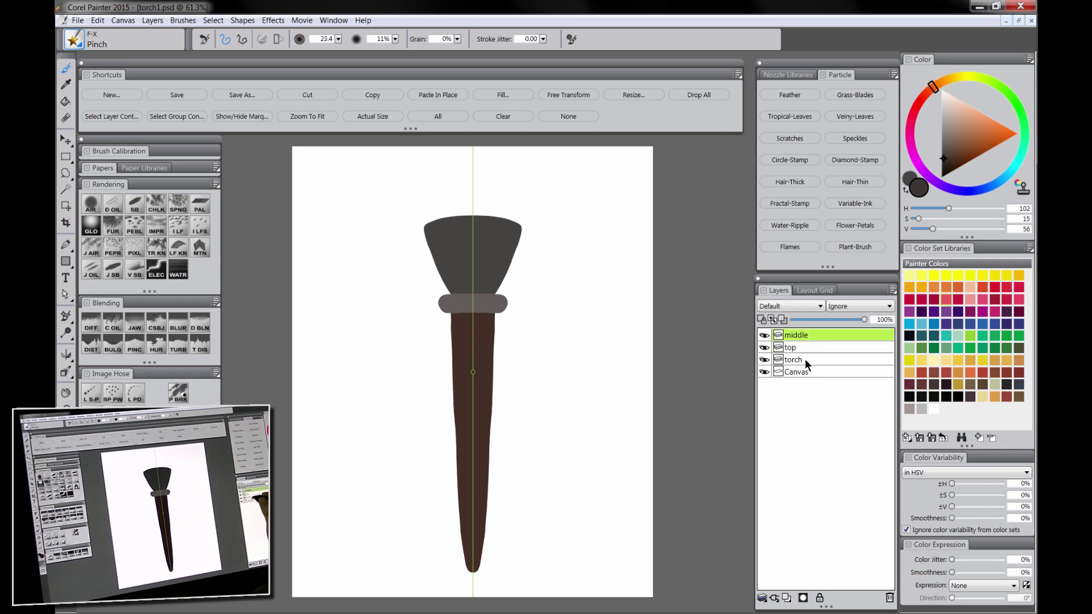
pyautogui.keyDown('shift'); pyautogui.click(804, 359); pyautogui.keyUp('shift')
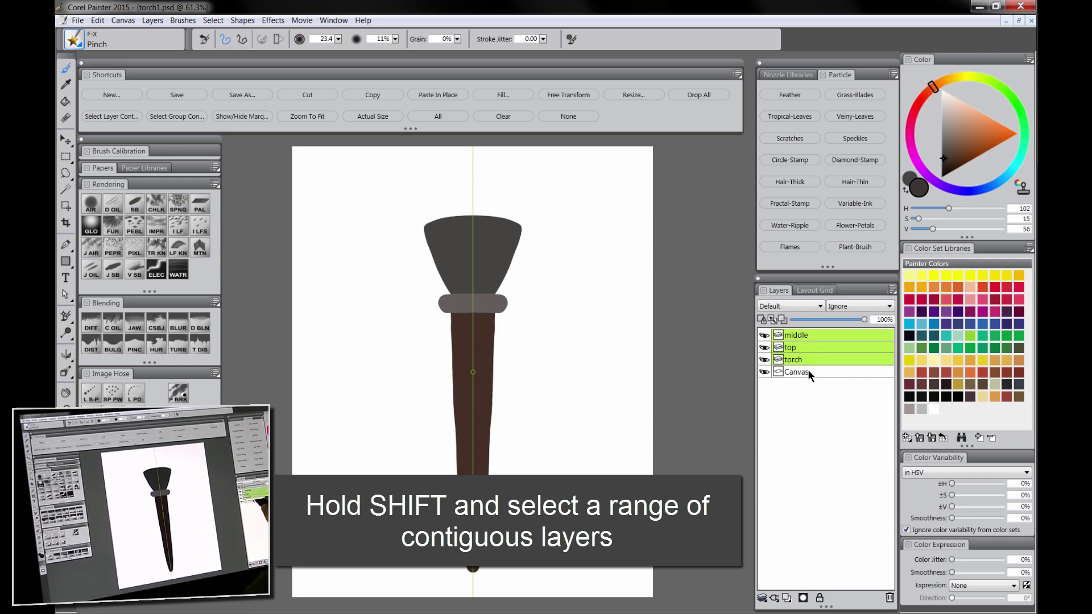
pyautogui.hotkey('ctrl', 'g')
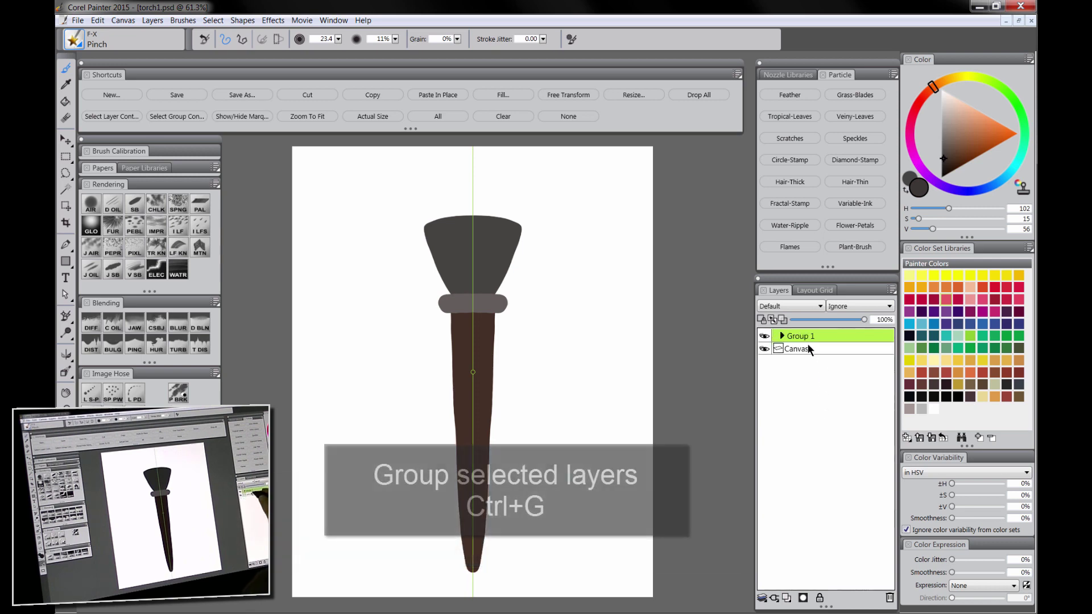
pyautogui.doubleClick(802, 341)
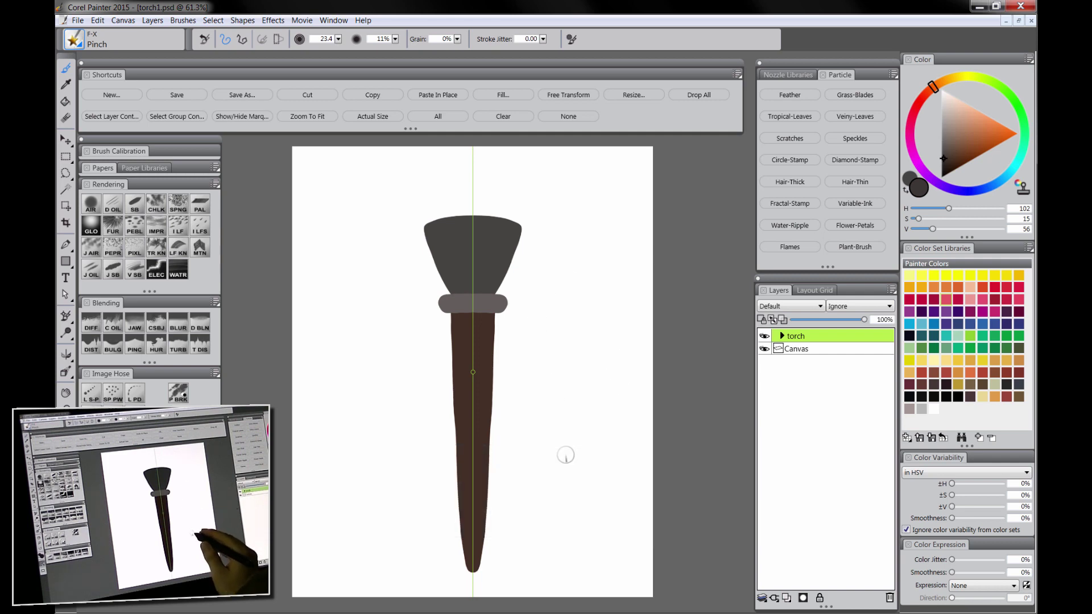
# Scale the torch group shorter and slightly narrower, nudge it lower, and commit the transformation
pyautogui.hotkey('ctrl', 't')
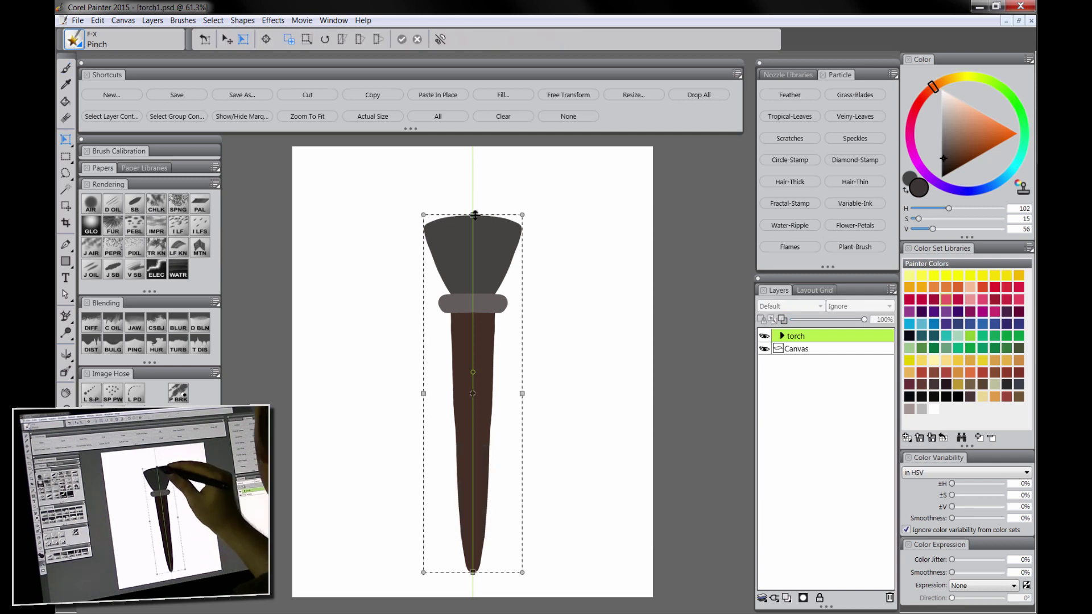
pyautogui.moveTo(472, 217); pyautogui.dragTo(475, 260)
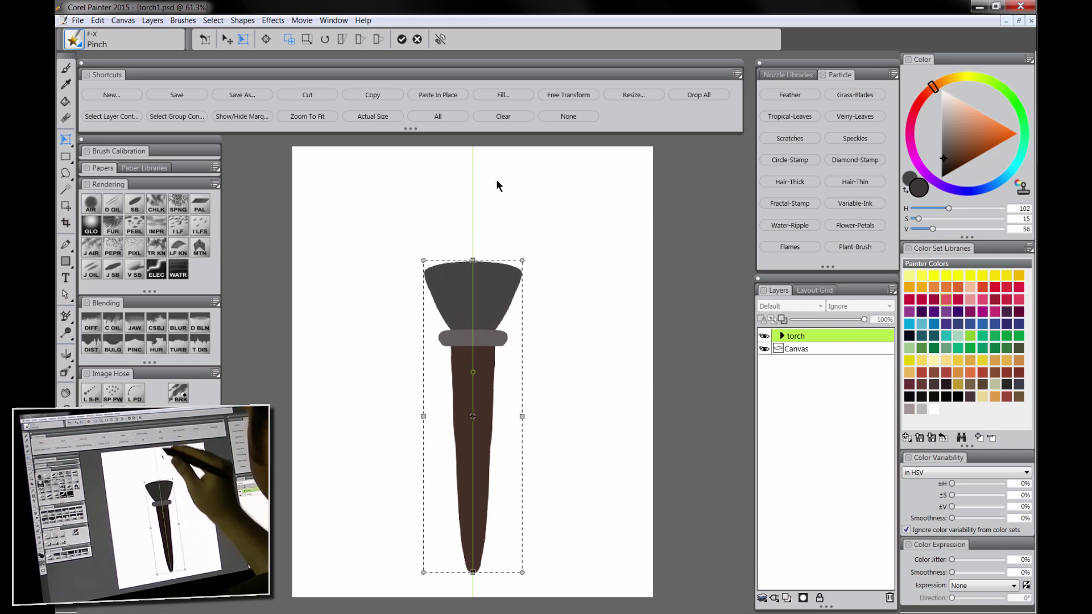
pyautogui.moveTo(523, 416); pyautogui.dragTo(513, 416)
pyautogui.moveTo(476, 448); pyautogui.dragTo(478, 457)
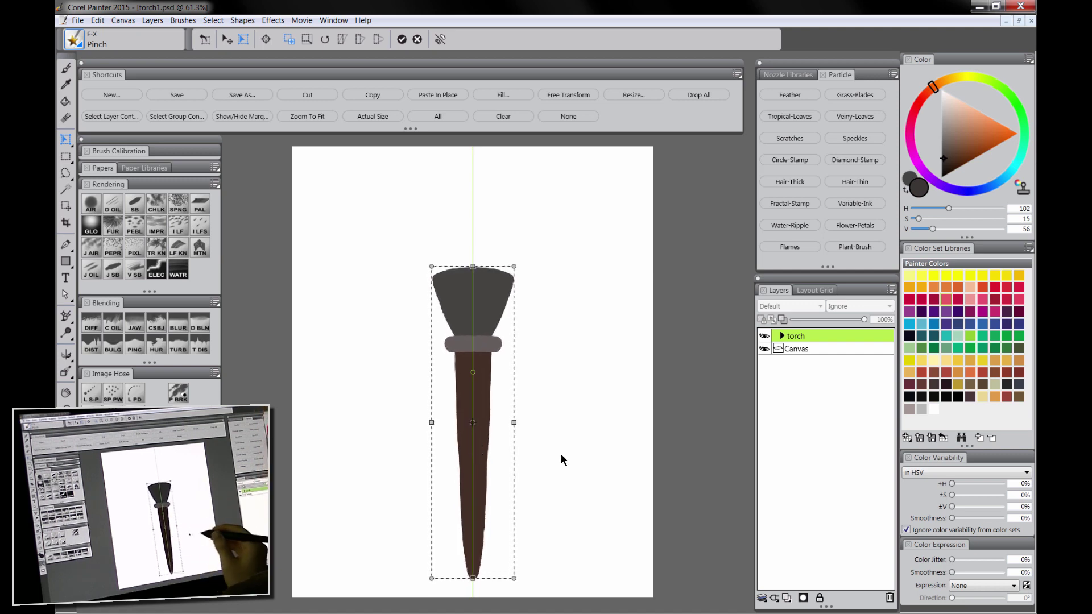
pyautogui.click(402, 41)
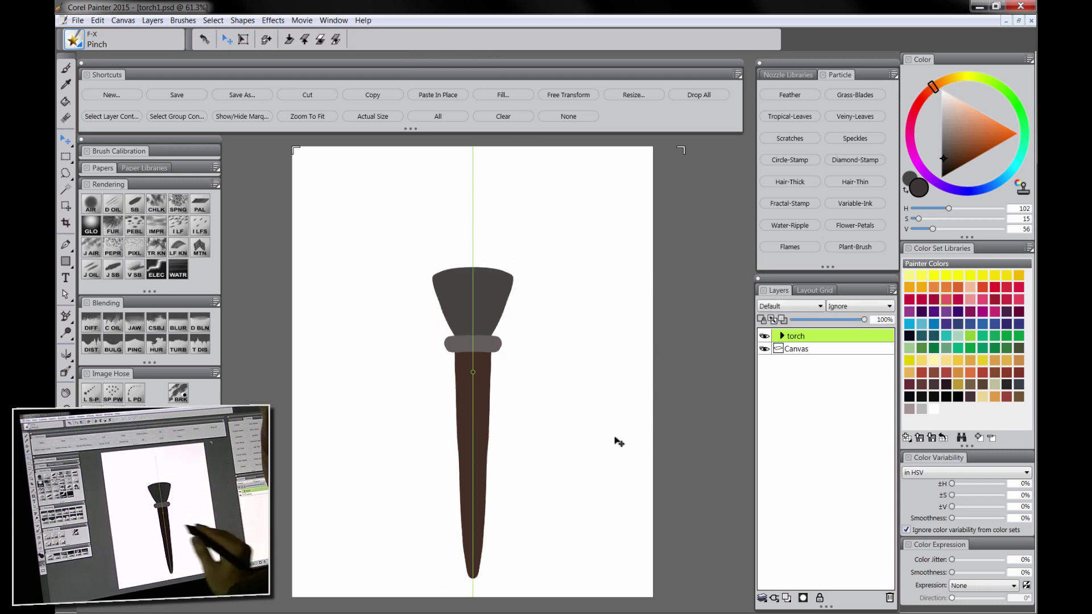
# Turn off the vertical mirror plane, select the Canvas layer, and set the current colour to black
pyautogui.click(67, 358)
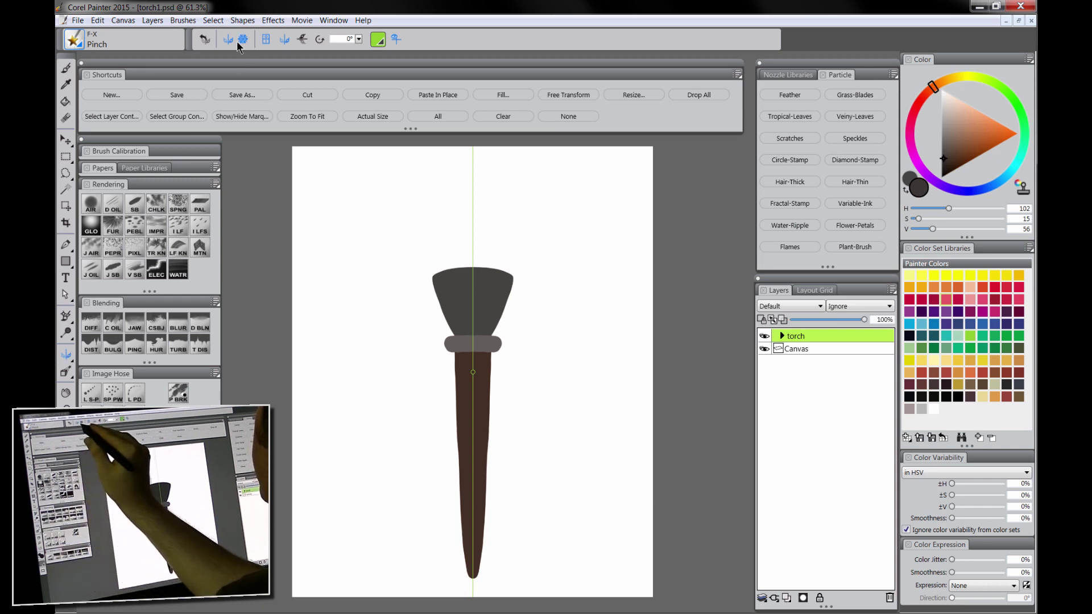
pyautogui.click(266, 39)
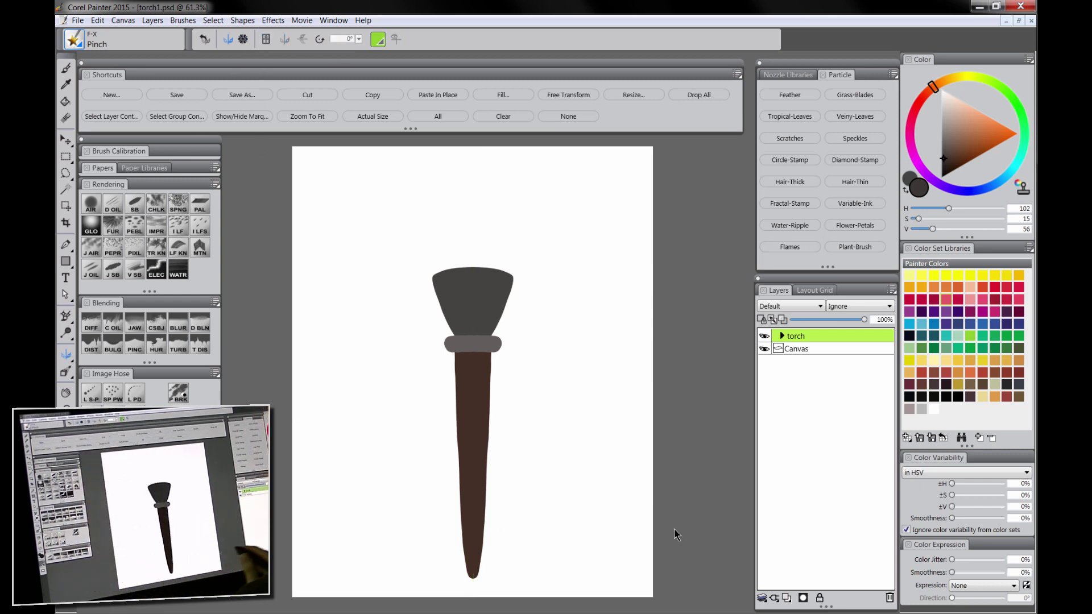
pyautogui.click(807, 350)
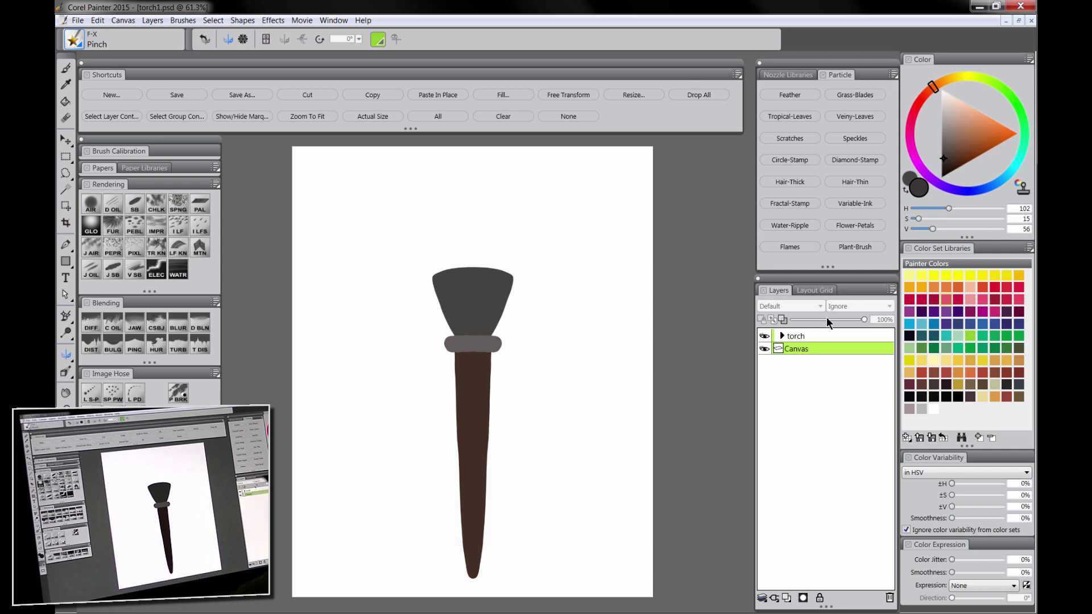
pyautogui.moveTo(955, 156); pyautogui.dragTo(939, 190)
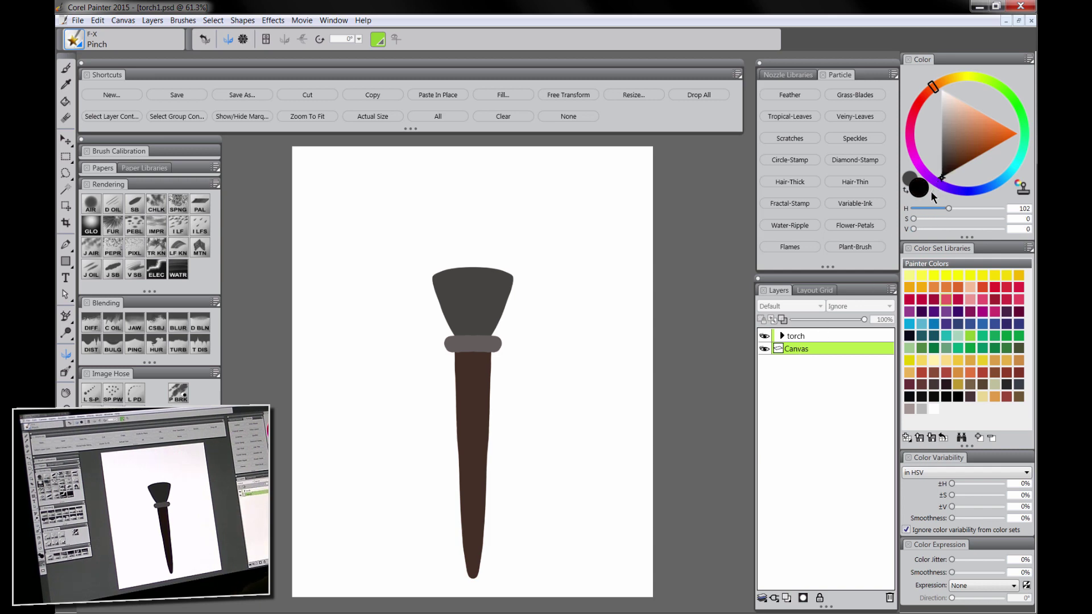
# Choose the Paint Bucket and review the Fill dialog's sources, cancelling without filling
pyautogui.click(66, 103)
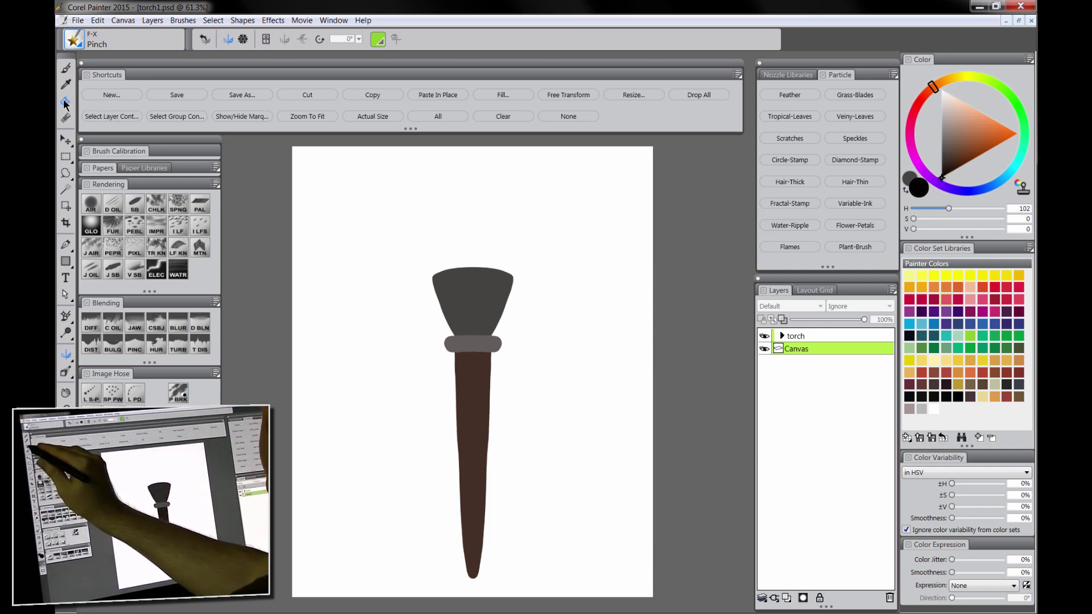
pyautogui.click(516, 95)
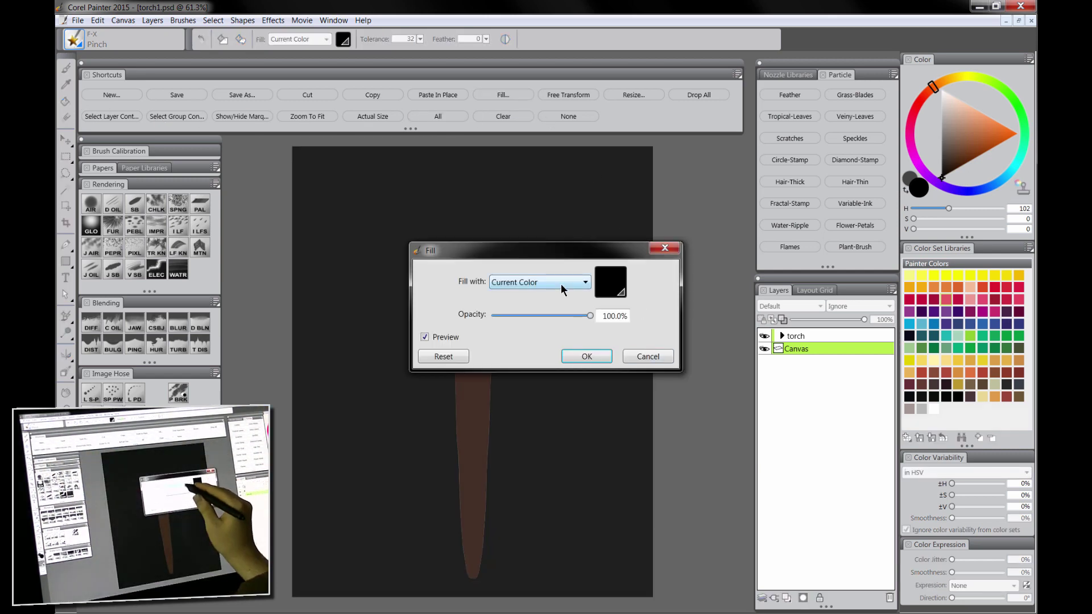
pyautogui.click(558, 282)
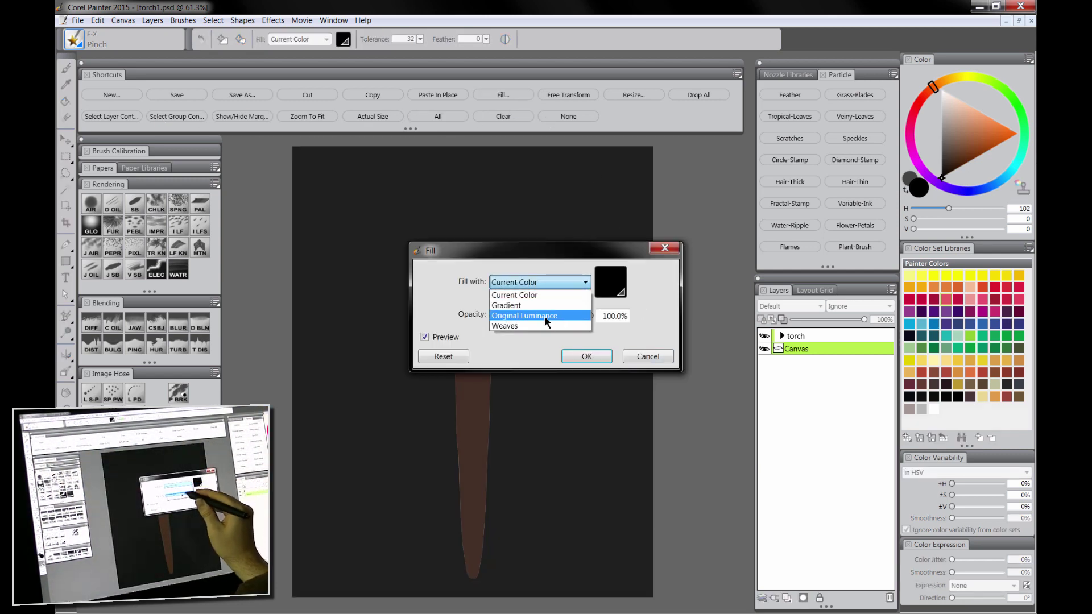
pyautogui.click(556, 284)
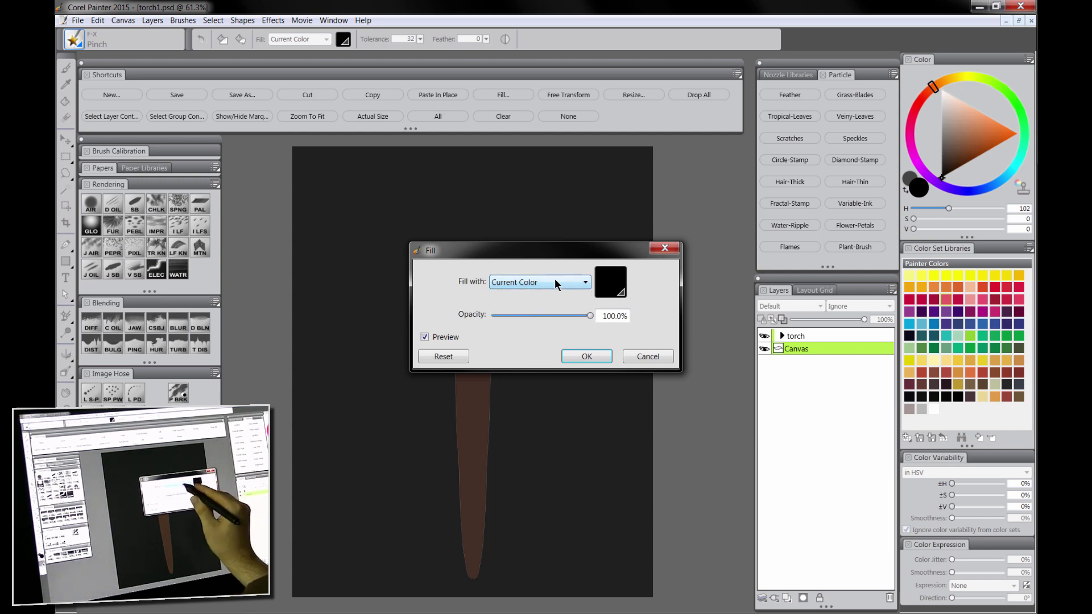
pyautogui.click(521, 281)
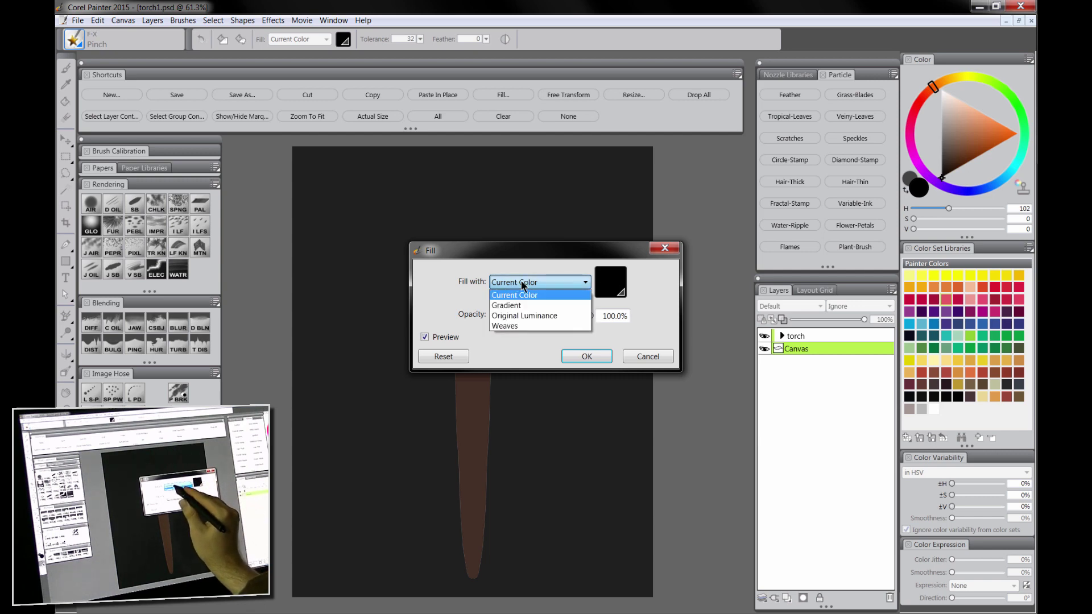
pyautogui.click(520, 281)
pyautogui.click(648, 356)
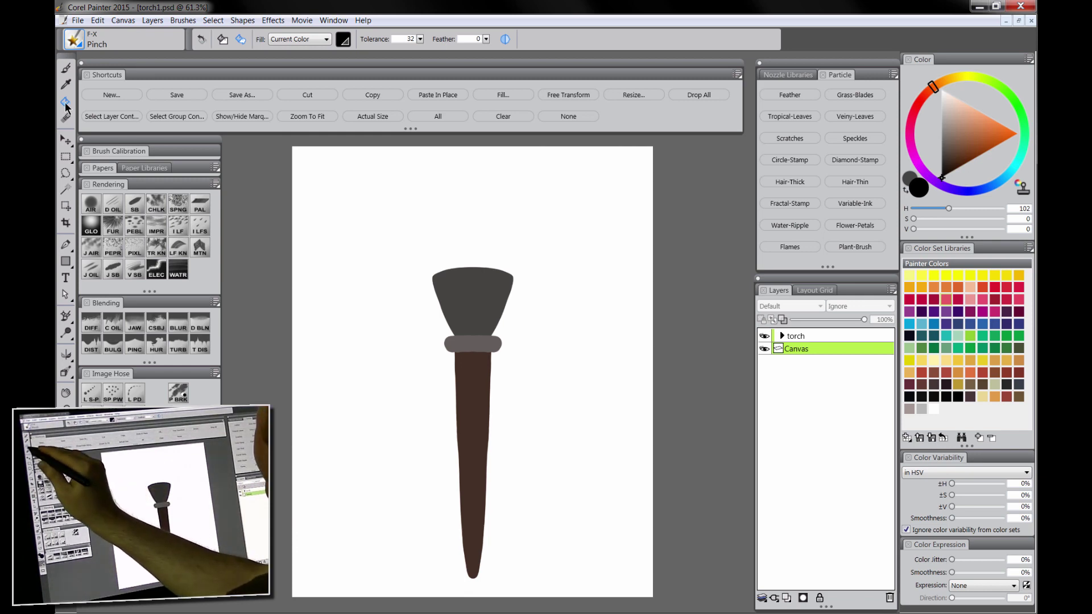
# Try a Source Image fill and undo it, then fill the canvas with near-black Current Color
pyautogui.click(309, 41)
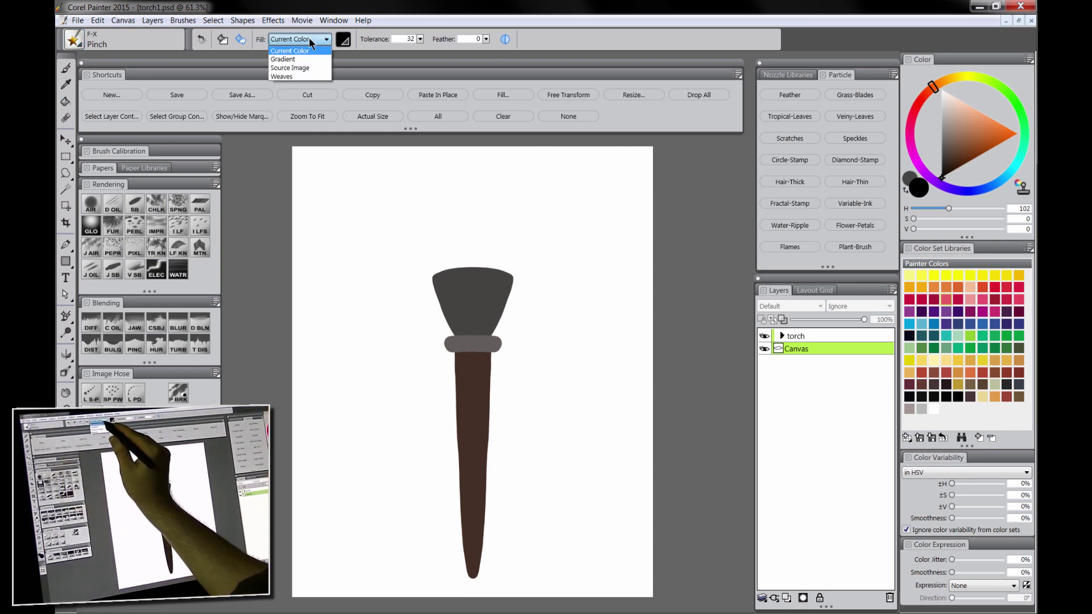
pyautogui.click(291, 68)
pyautogui.click(584, 281)
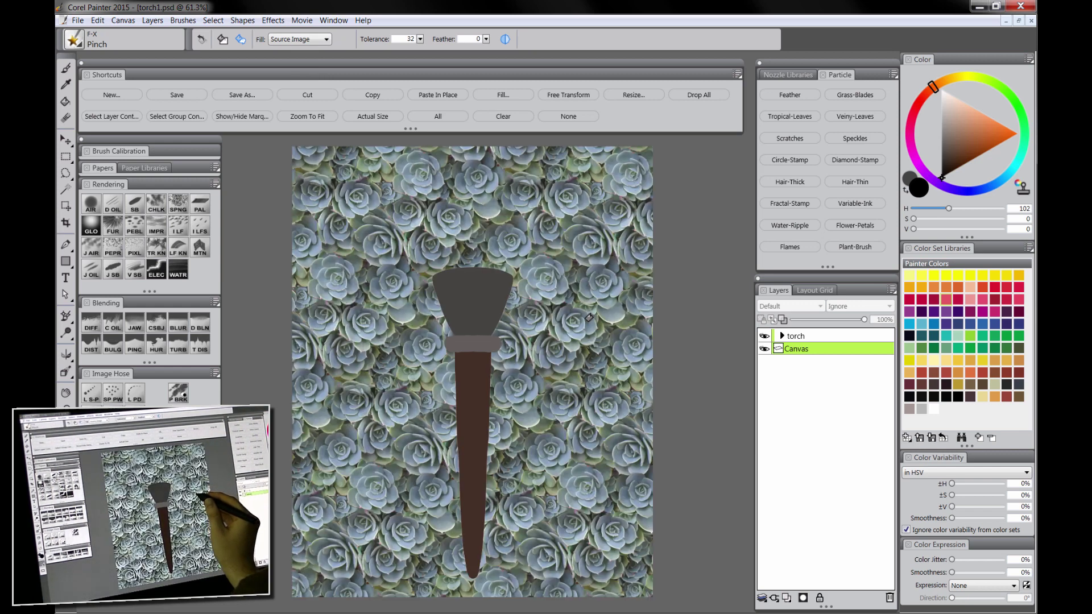
pyautogui.hotkey('ctrl', 'z')
pyautogui.click(300, 39)
pyautogui.click(293, 48)
pyautogui.click(599, 242)
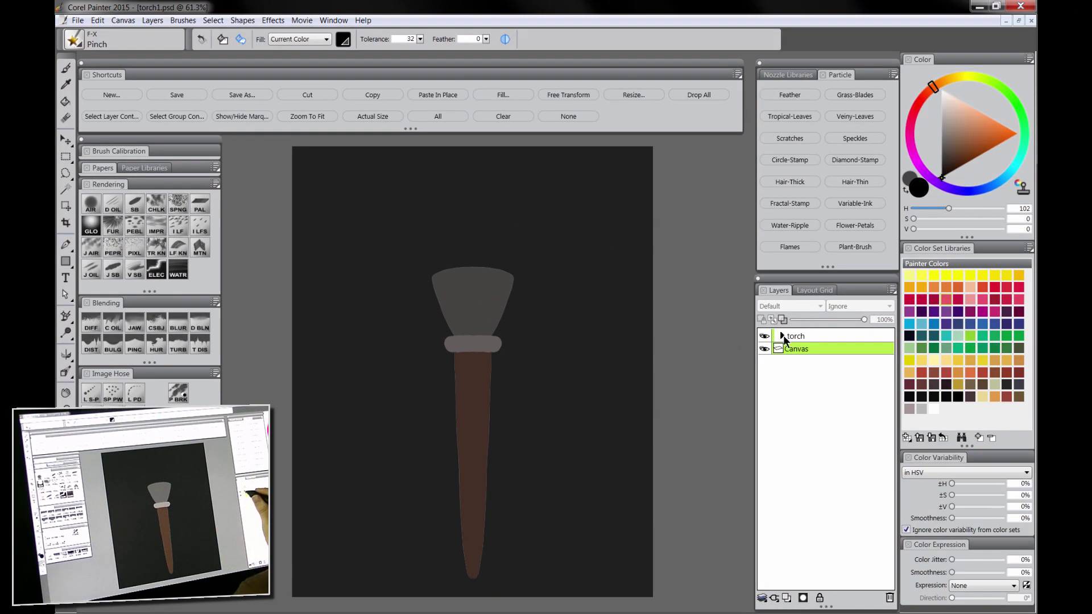
# Expand the torch group and select the torch handle layer, briefly toggling its visibility
pyautogui.click(782, 337)
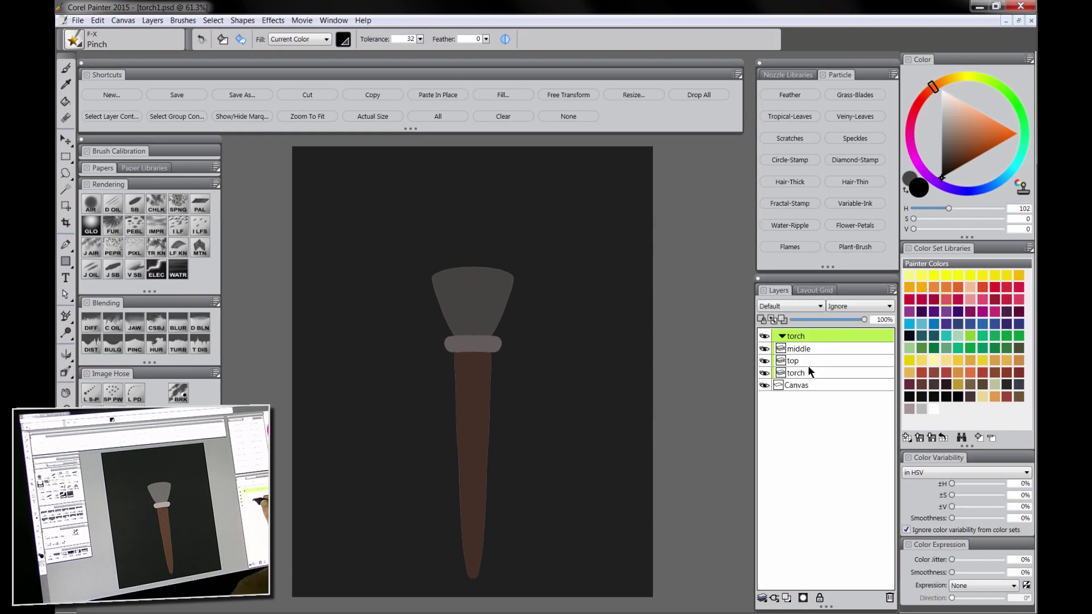
pyautogui.click(804, 371)
pyautogui.click(765, 373)
pyautogui.click(764, 374)
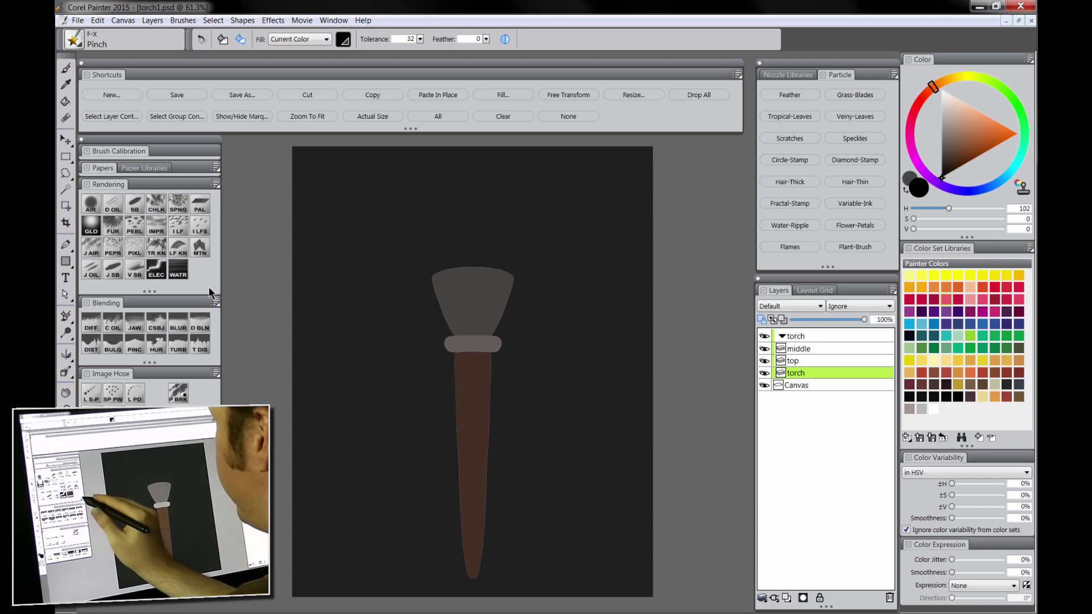
# Repaint the handle darker brown with a size 93.8 Scratchboard Tool, then sample the head's grey and select top
pyautogui.click(135, 206)
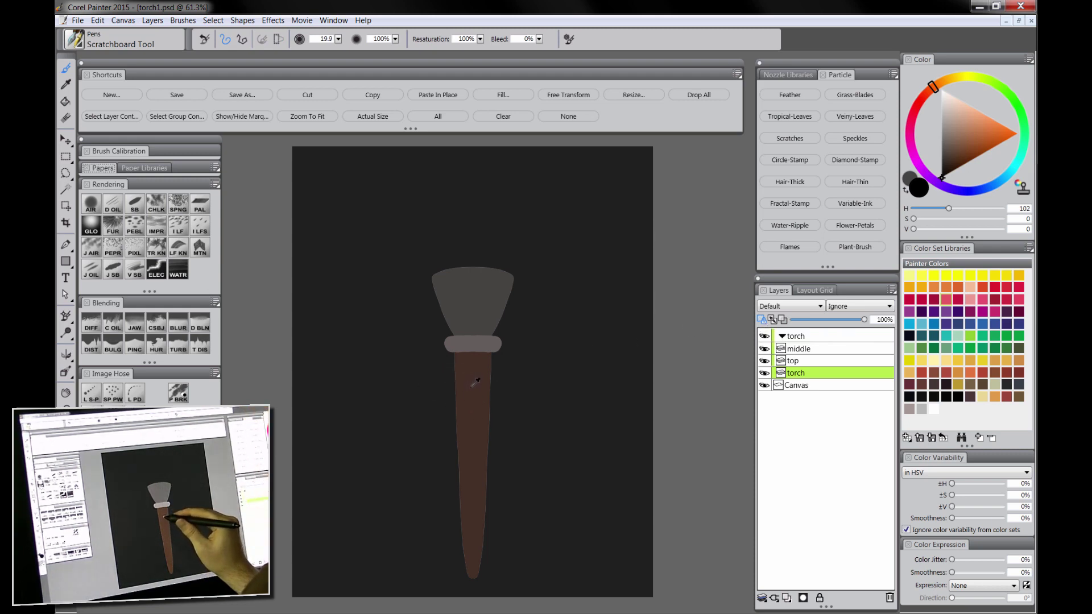
pyautogui.keyDown('alt'); pyautogui.click(474, 384); pyautogui.keyUp('alt')
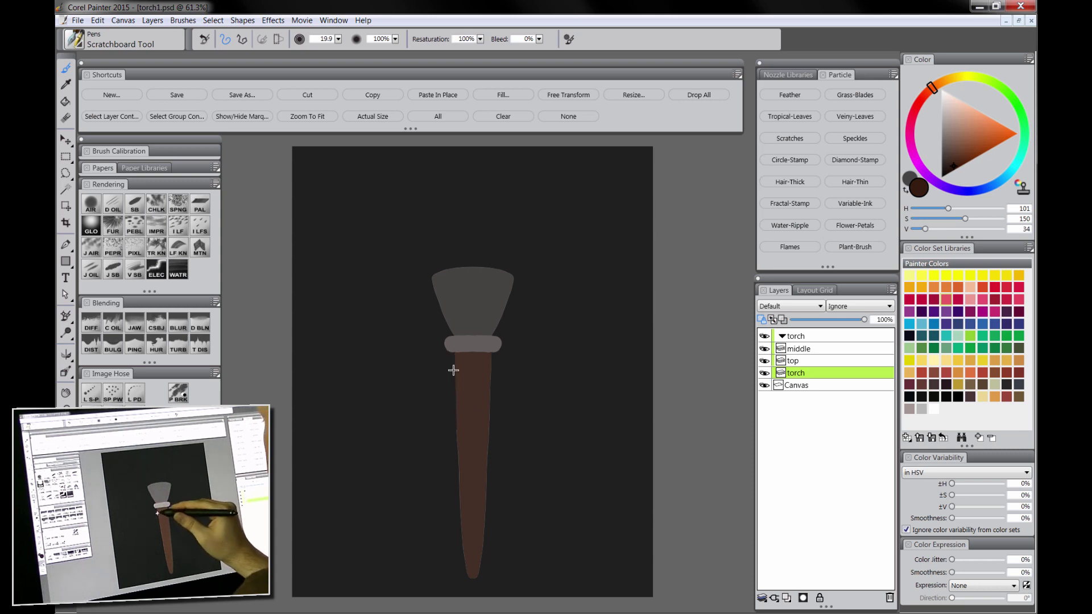
pyautogui.press(']')
pyautogui.press(']')
pyautogui.press(']')
pyautogui.press(']')
pyautogui.press(']')
pyautogui.press(']')
pyautogui.press(']')
pyautogui.press(']')
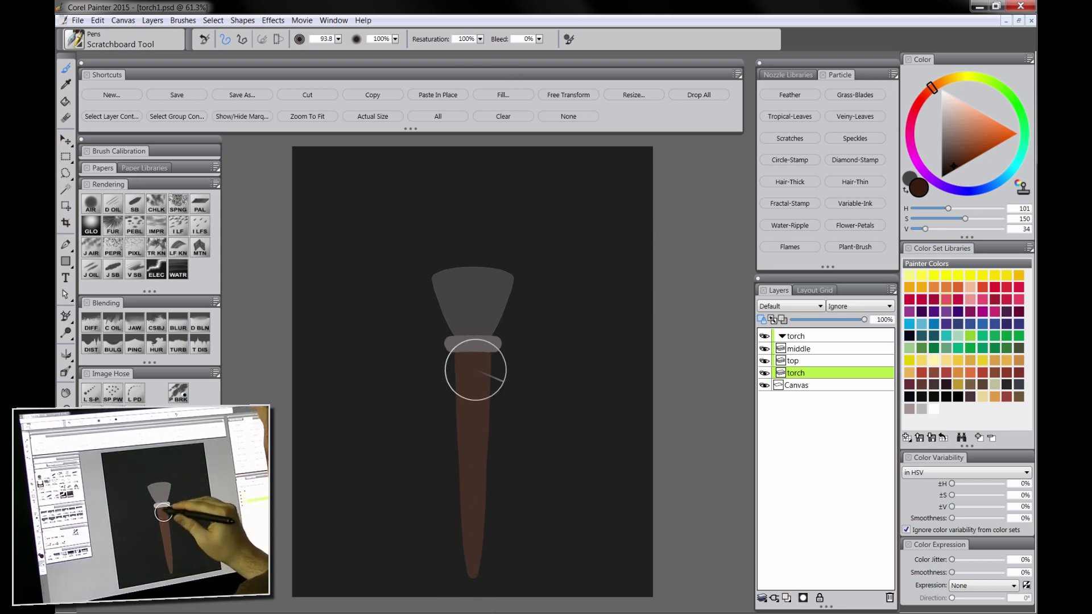
pyautogui.moveTo(472, 360); pyautogui.dragTo(467, 410)
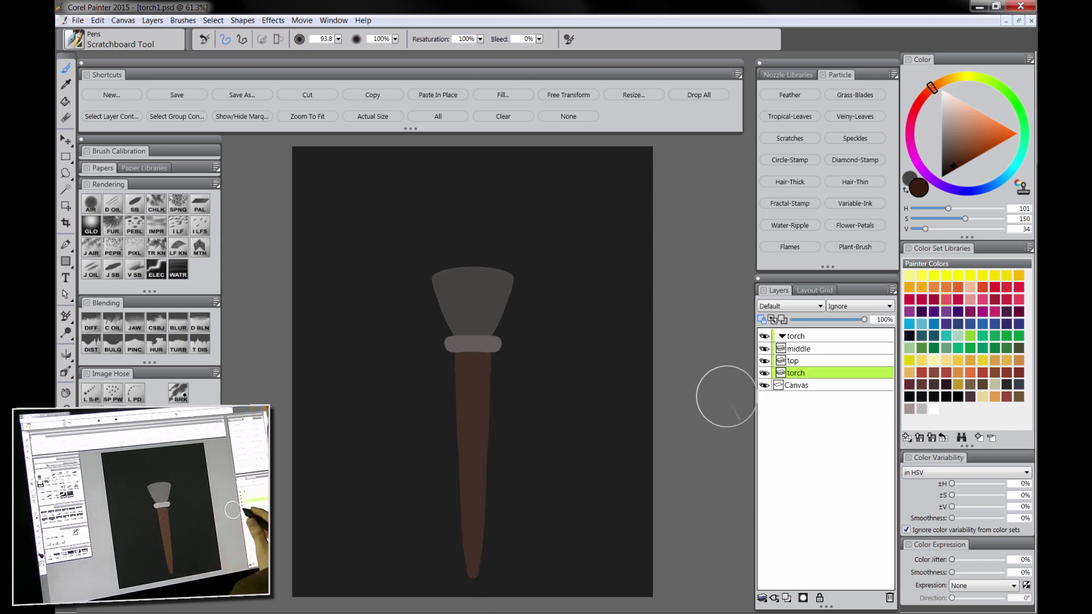
pyautogui.keyDown('alt'); pyautogui.click(485, 287); pyautogui.keyUp('alt')
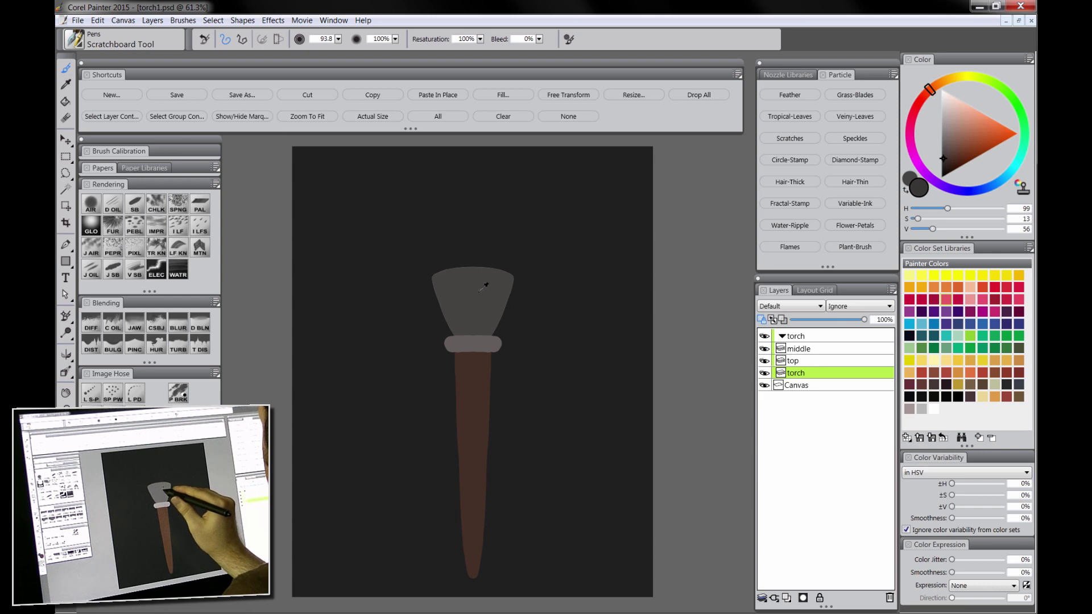
pyautogui.click(797, 360)
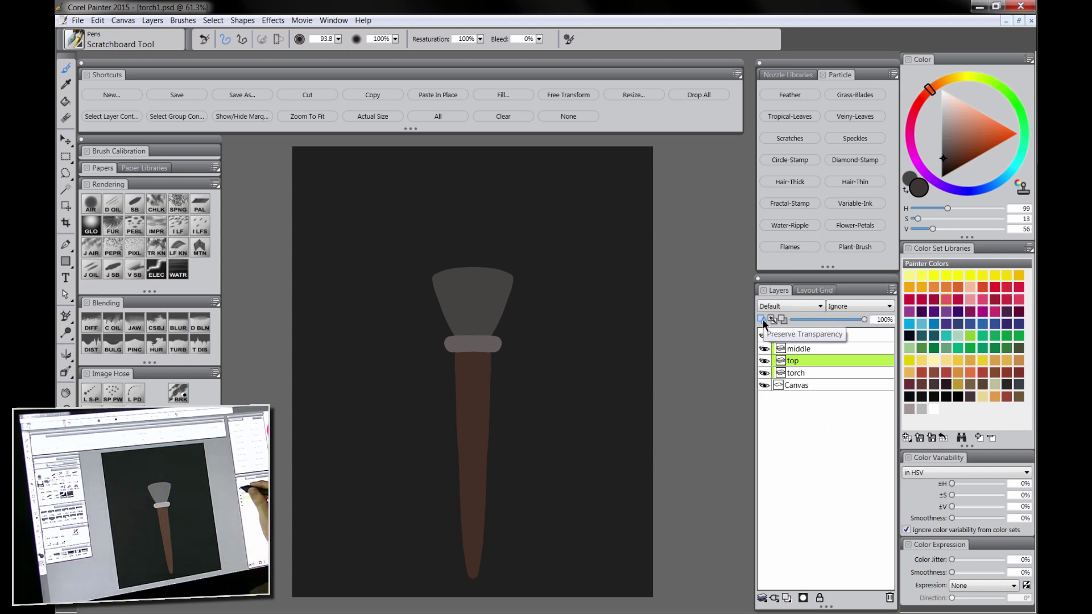
# Add a new layer below the torch layer and name it 'flames'
pyautogui.click(807, 348)
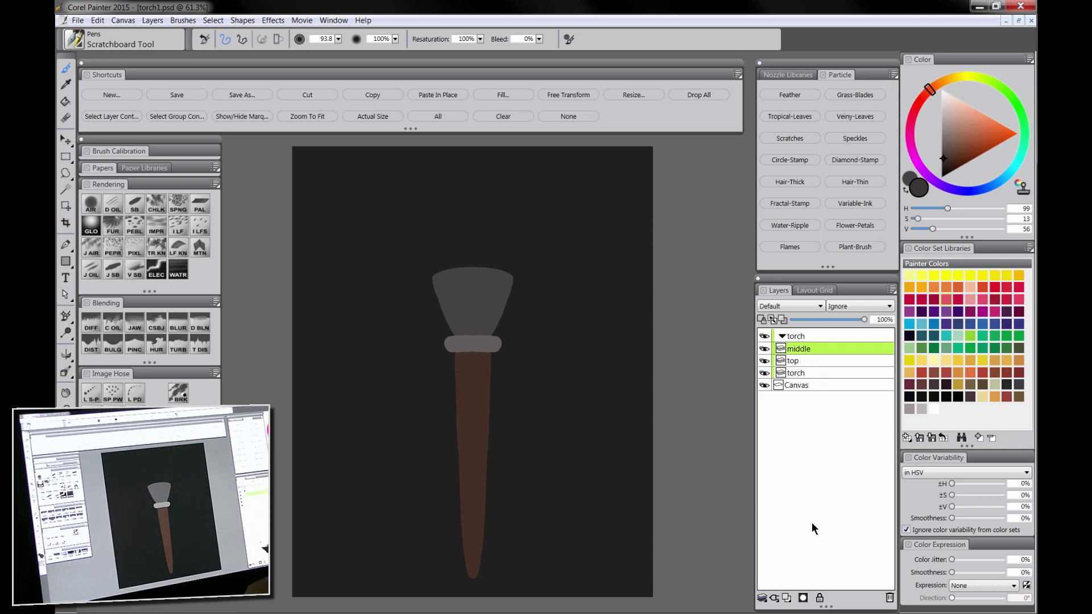
pyautogui.click(807, 374)
pyautogui.click(788, 598)
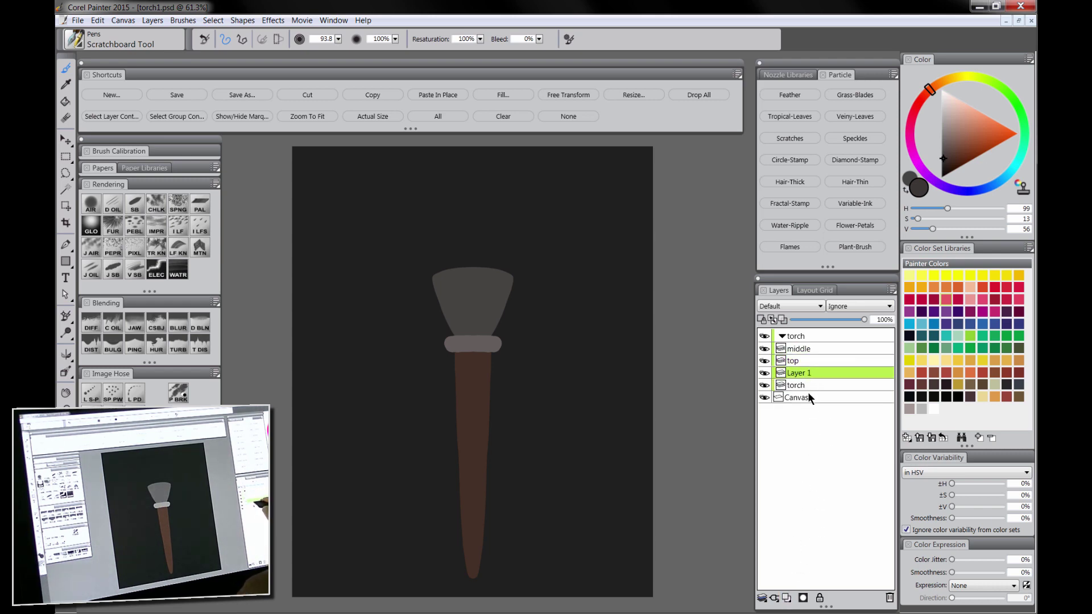
pyautogui.moveTo(804, 393); pyautogui.dragTo(803, 386)
pyautogui.doubleClick(803, 387)
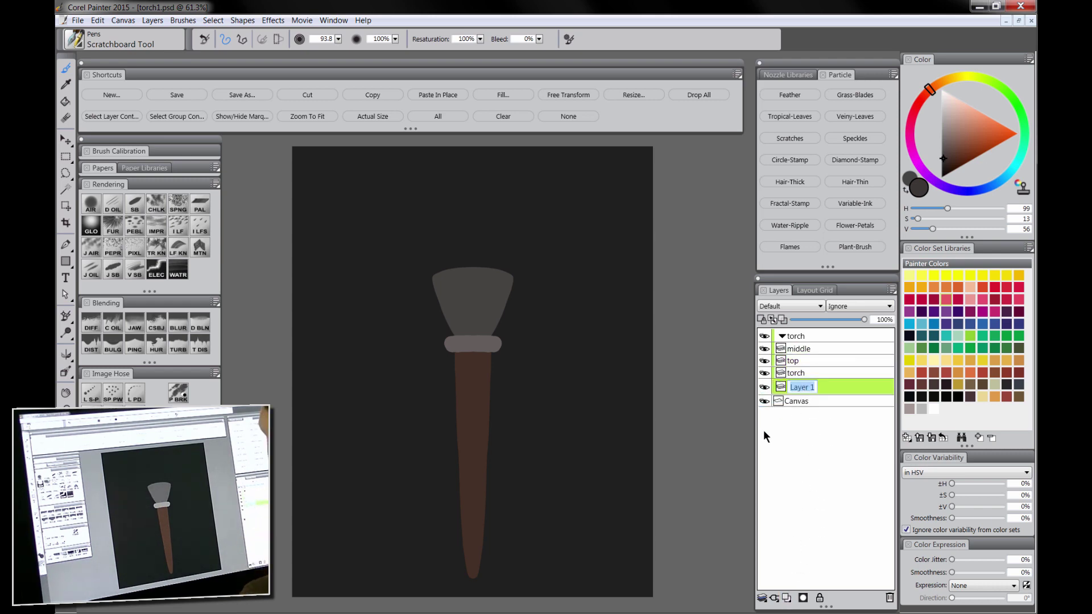
pyautogui.write('flames')
pyautogui.press('Return')
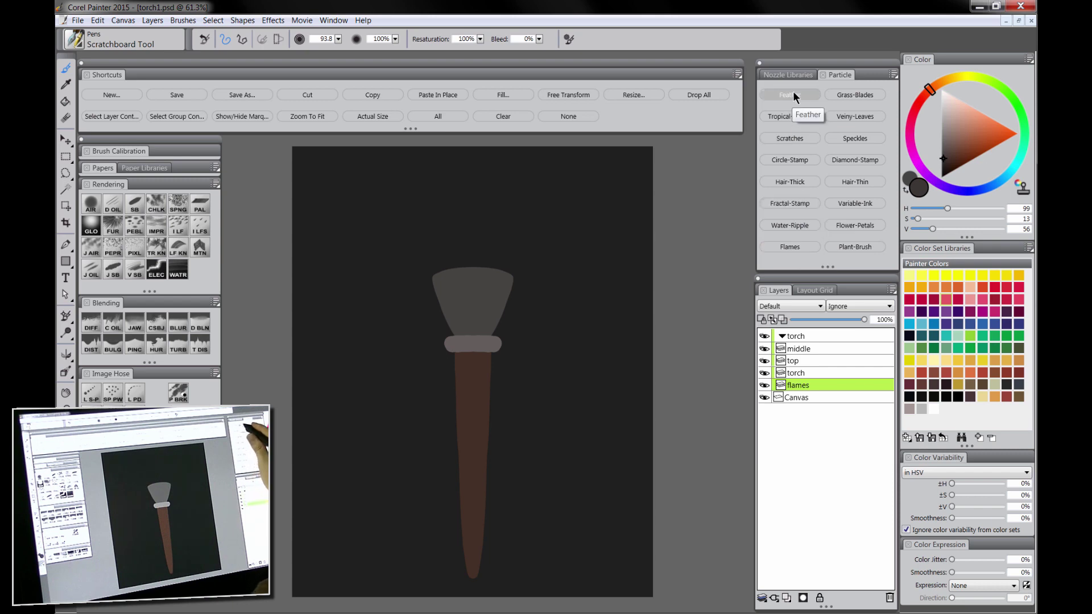
# Choose the Particles Flames brush, checking the Brush Library variants before closing it
pyautogui.click(790, 246)
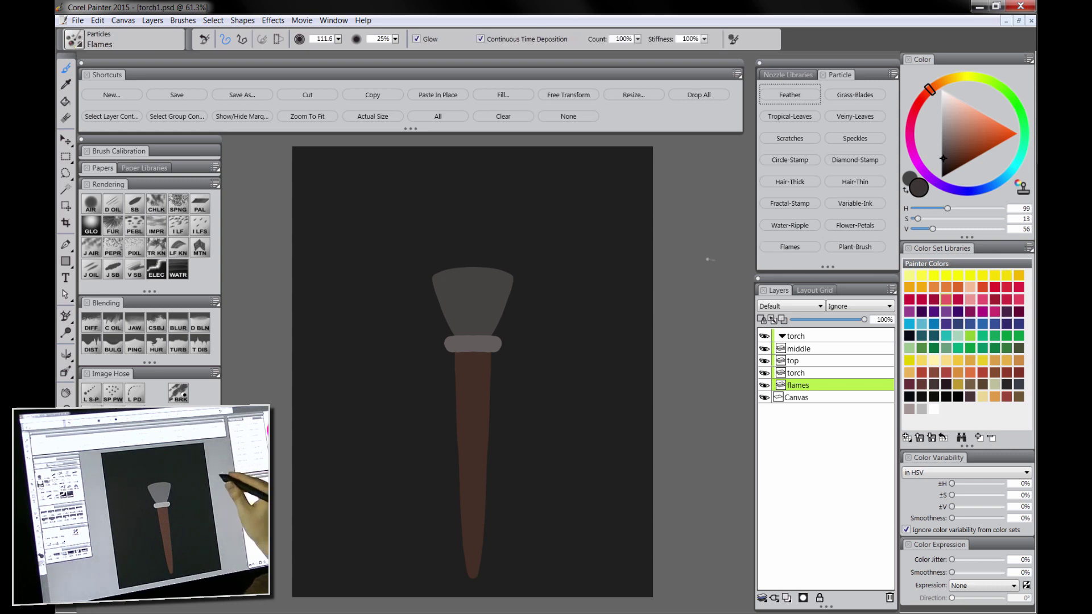
pyautogui.click(74, 39)
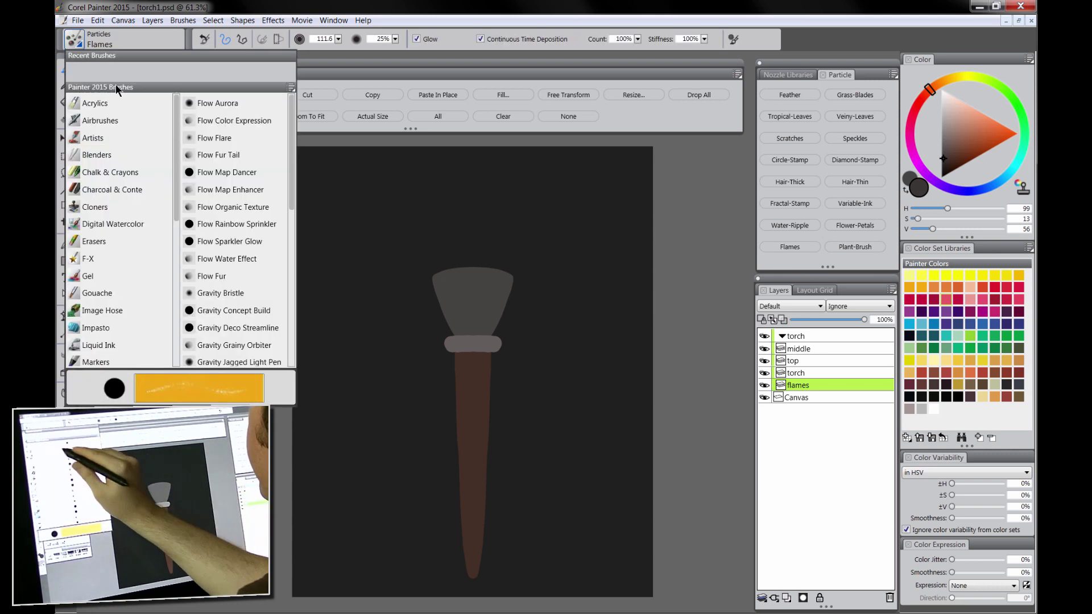
pyautogui.moveTo(290, 210); pyautogui.dragTo(288, 295)
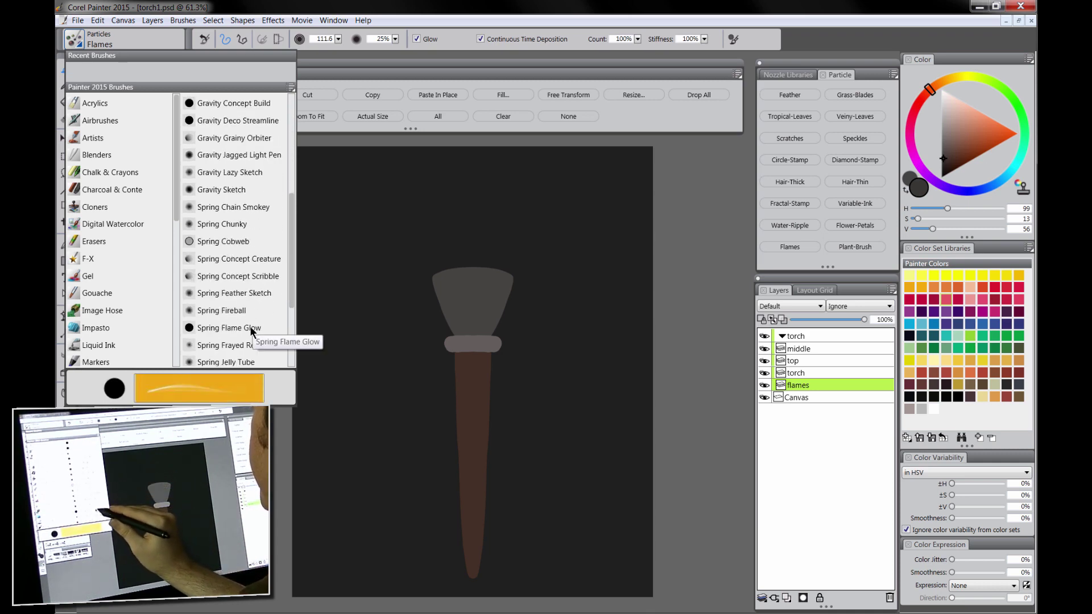
pyautogui.click(792, 248)
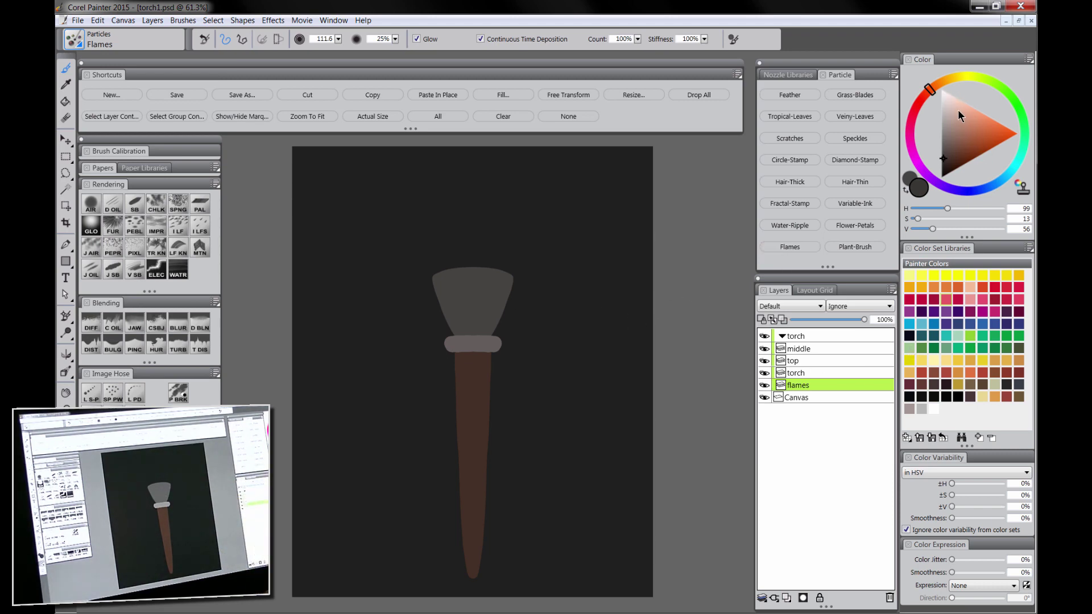
# Pick a saturated orange, then lighter and darker oranges, testing flame strokes and undoing each
pyautogui.click(945, 81)
pyautogui.moveTo(1003, 135); pyautogui.dragTo(1004, 145)
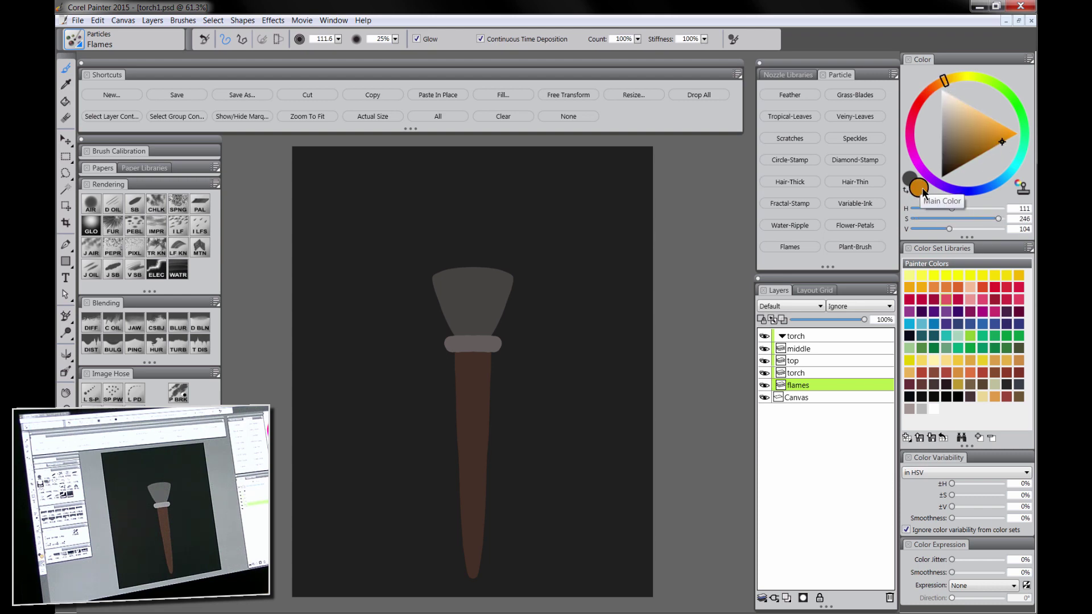
pyautogui.click(944, 83)
pyautogui.click(990, 144)
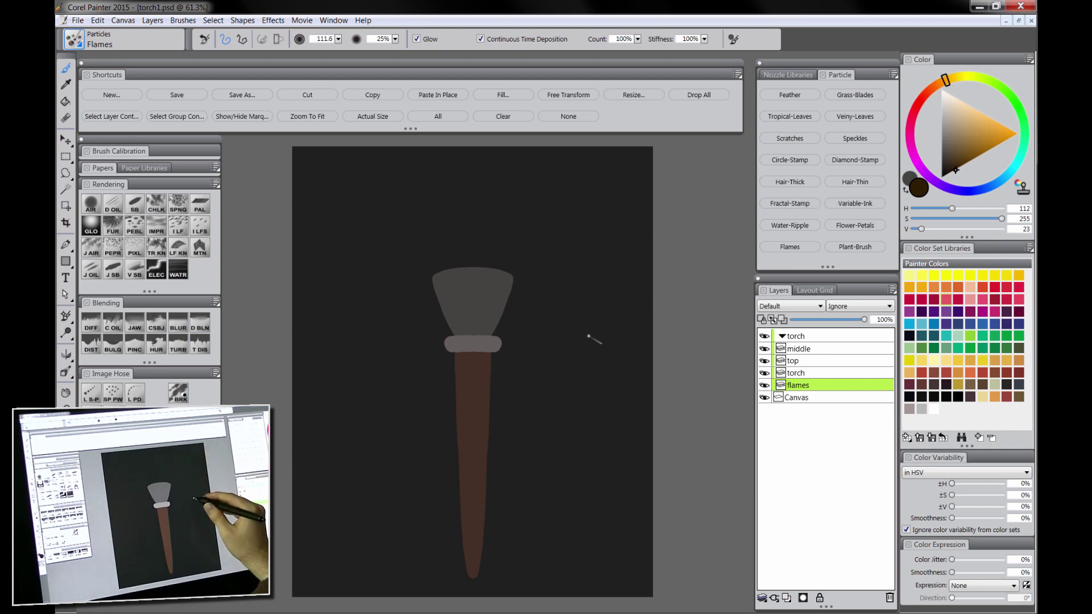
pyautogui.click(974, 114)
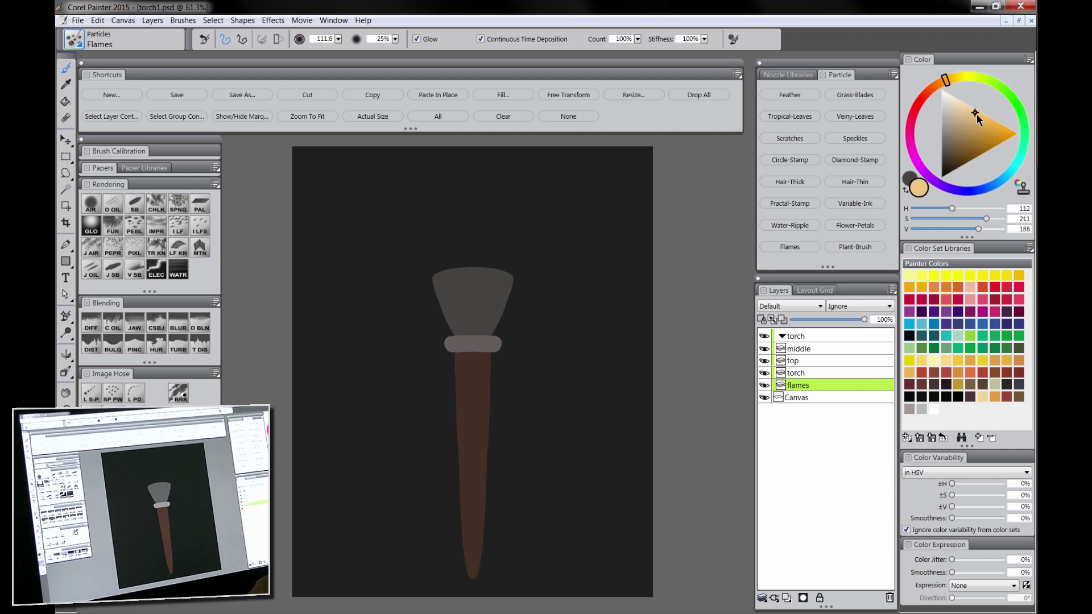
pyautogui.moveTo(469, 269); pyautogui.dragTo(472, 235)
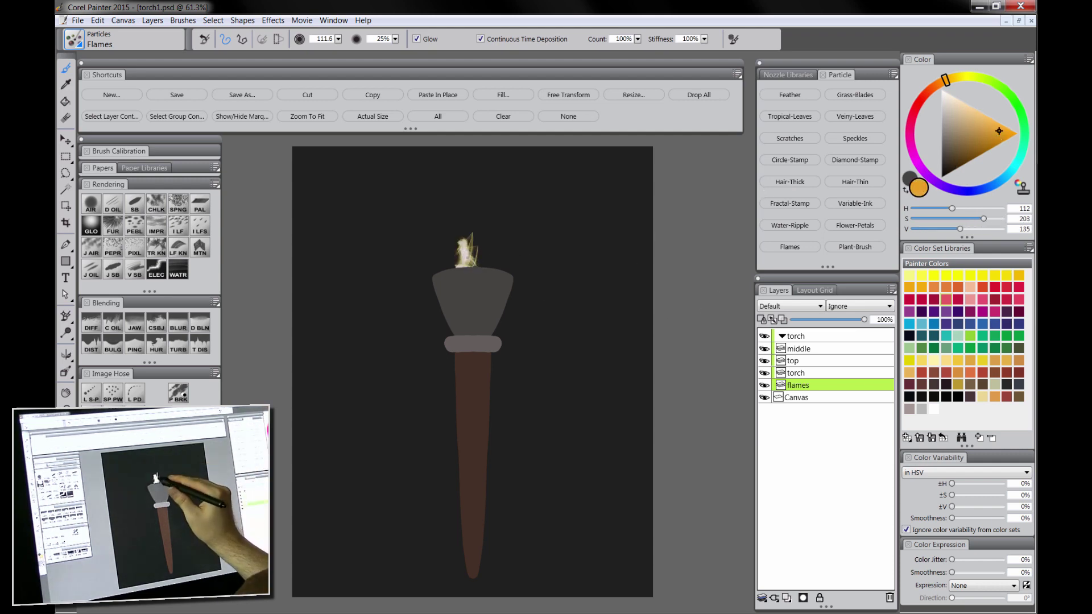
pyautogui.hotkey('ctrl', 'z')
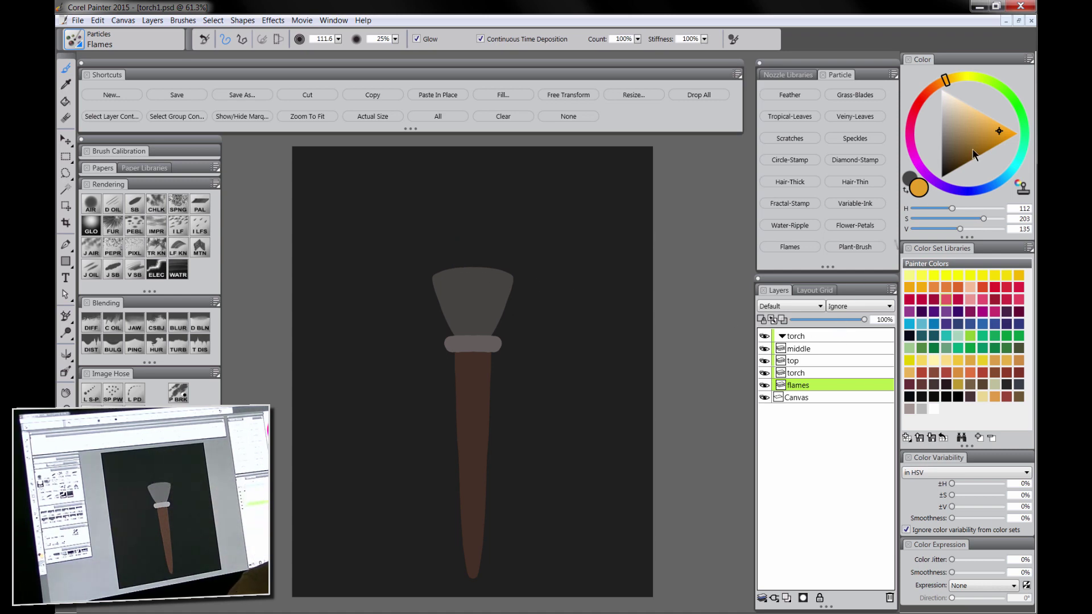
pyautogui.moveTo(980, 167); pyautogui.dragTo(960, 166)
pyautogui.moveTo(475, 266)
pyautogui.mouseDown()
pyautogui.moveTo(475, 203)
pyautogui.moveTo(458, 227)
pyautogui.moveTo(478, 236)
pyautogui.moveTo(484, 268)
pyautogui.mouseUp()
pyautogui.hotkey('ctrl', 'z')
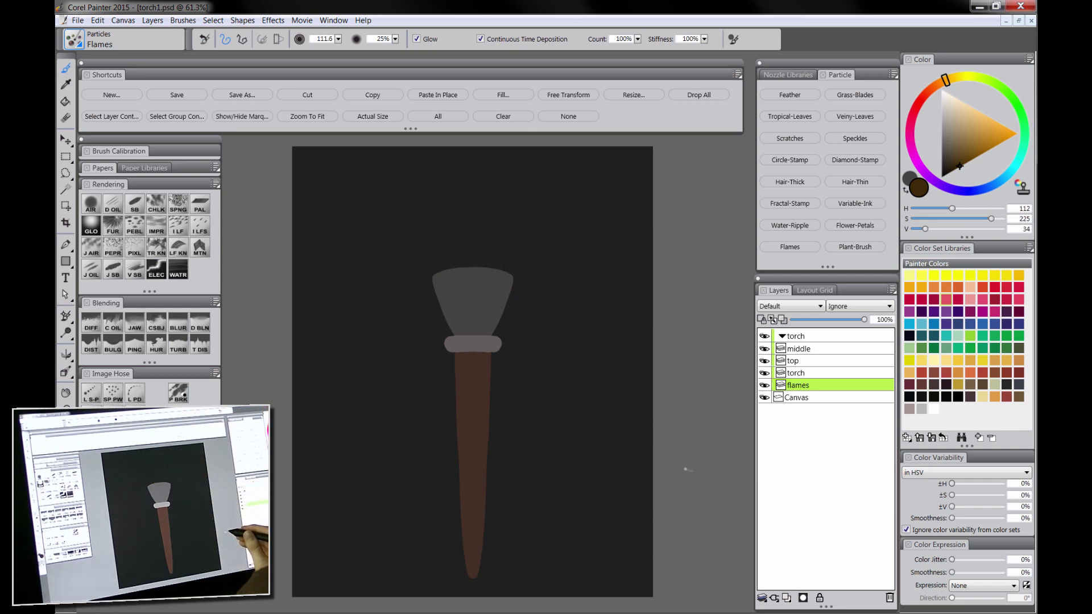
# Set the flames layer to Screen, shift the hue toward red, and test a flame
pyautogui.click(793, 308)
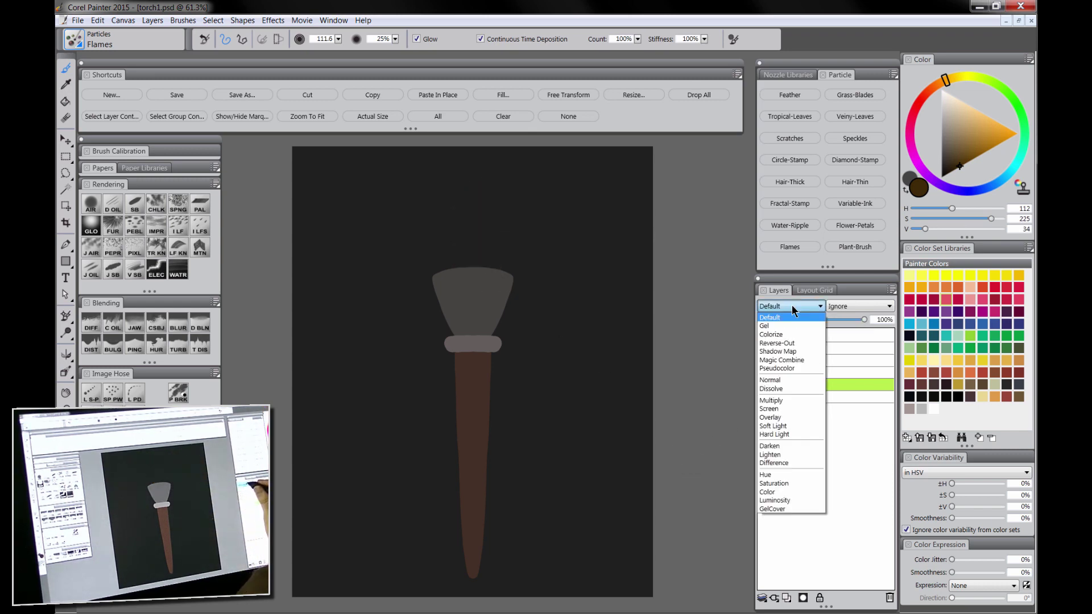
pyautogui.click(785, 410)
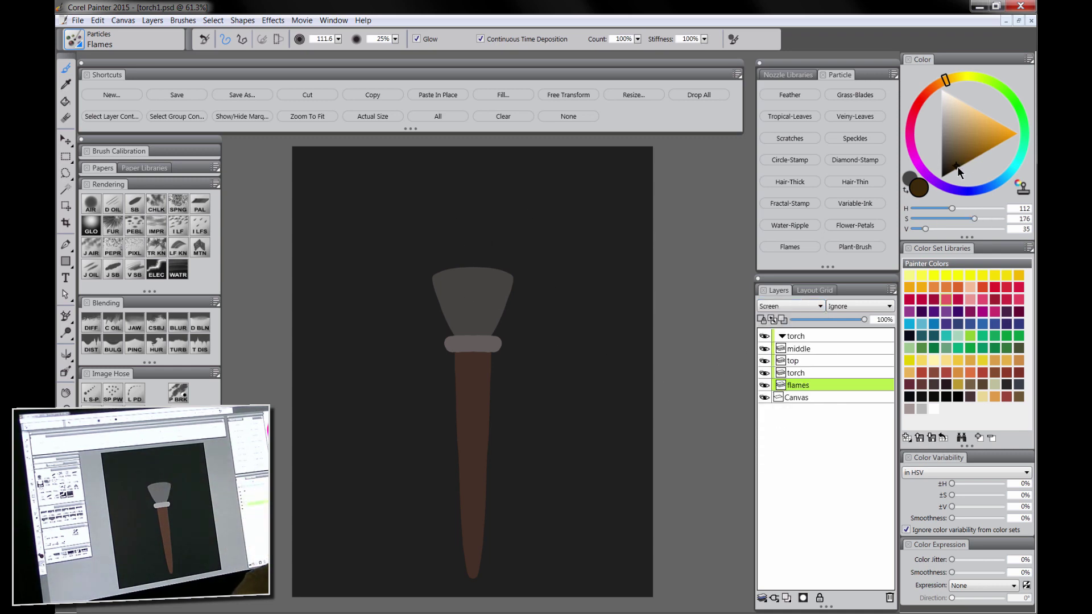
pyautogui.click(943, 83)
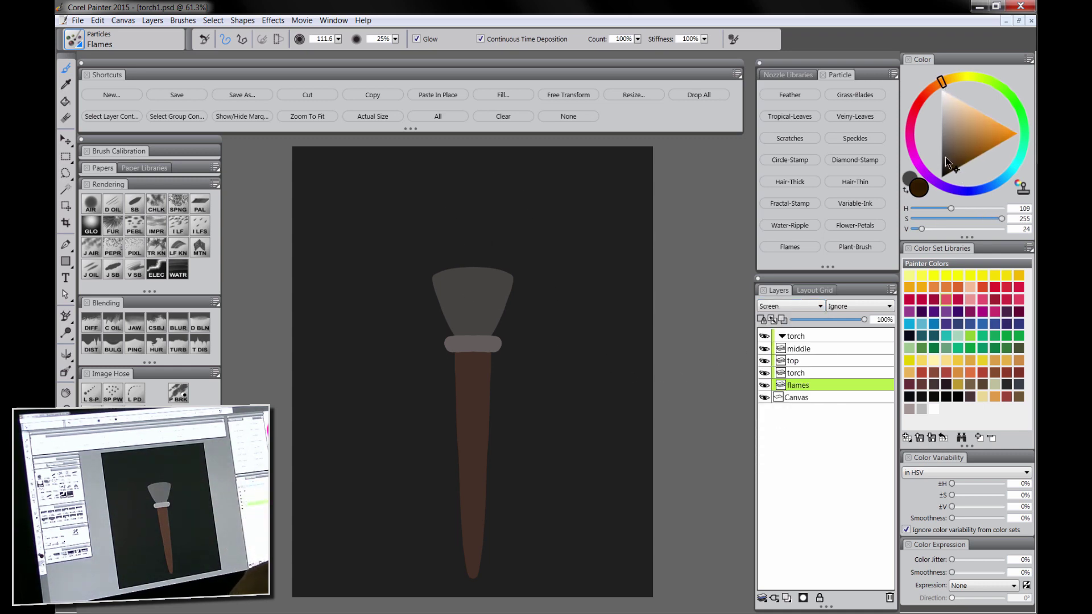
pyautogui.moveTo(464, 251); pyautogui.dragTo(469, 227)
# Undo the test stroke and paint several upward flame strokes curling right from the torch head
pyautogui.hotkey('ctrl', 'z')
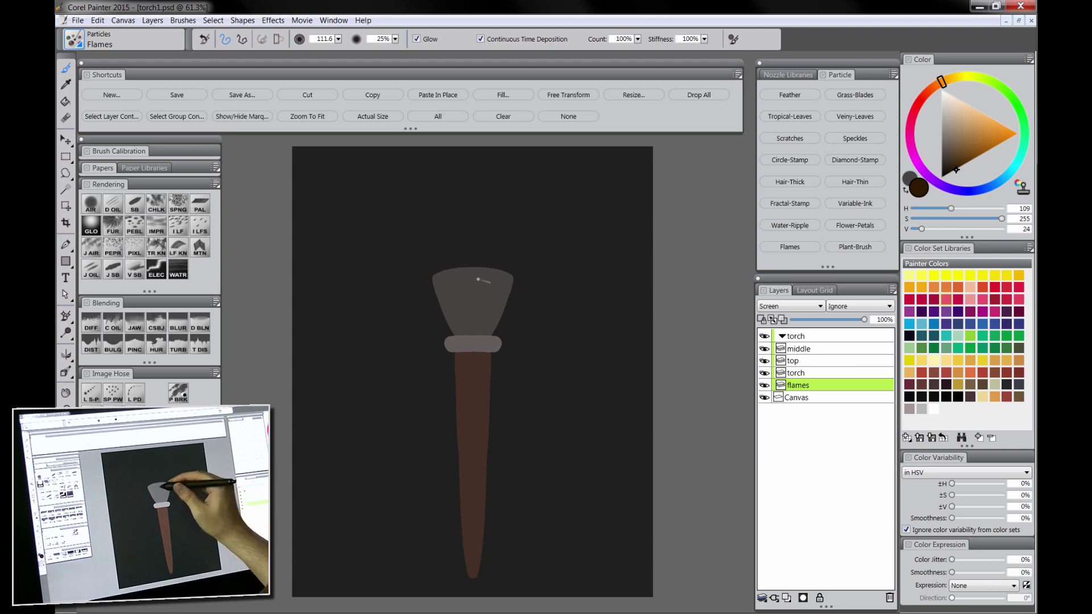
pyautogui.moveTo(466, 274)
pyautogui.mouseDown()
pyautogui.moveTo(477, 231)
pyautogui.moveTo(449, 171)
pyautogui.mouseUp()
pyautogui.moveTo(483, 263); pyautogui.dragTo(463, 168)
pyautogui.moveTo(472, 257); pyautogui.dragTo(451, 197)
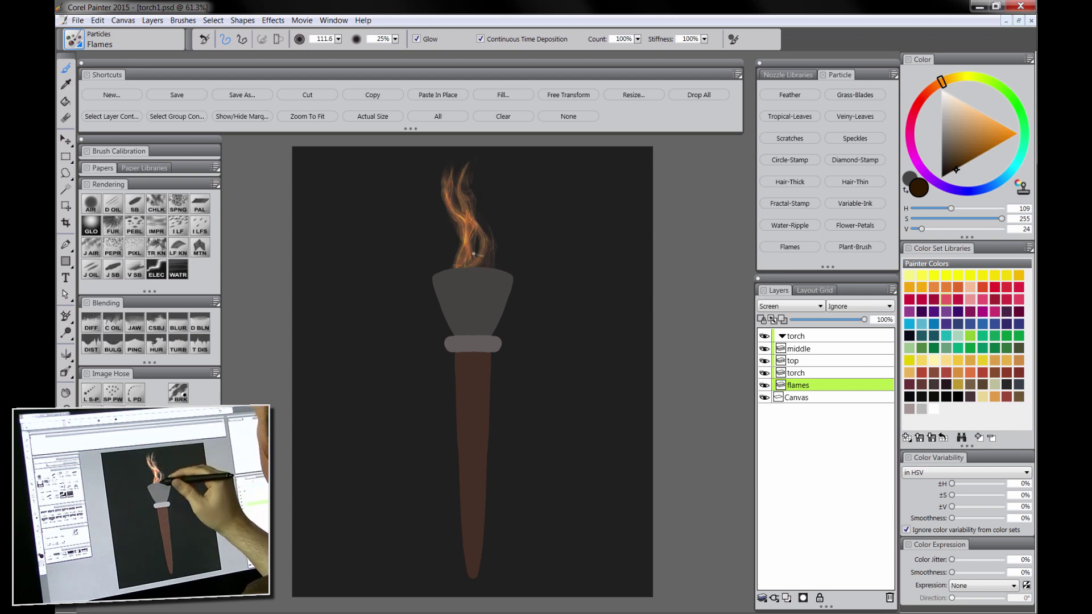
pyautogui.moveTo(463, 233); pyautogui.dragTo(455, 184)
pyautogui.moveTo(465, 243); pyautogui.dragTo(512, 165)
pyautogui.moveTo(467, 231); pyautogui.dragTo(530, 162)
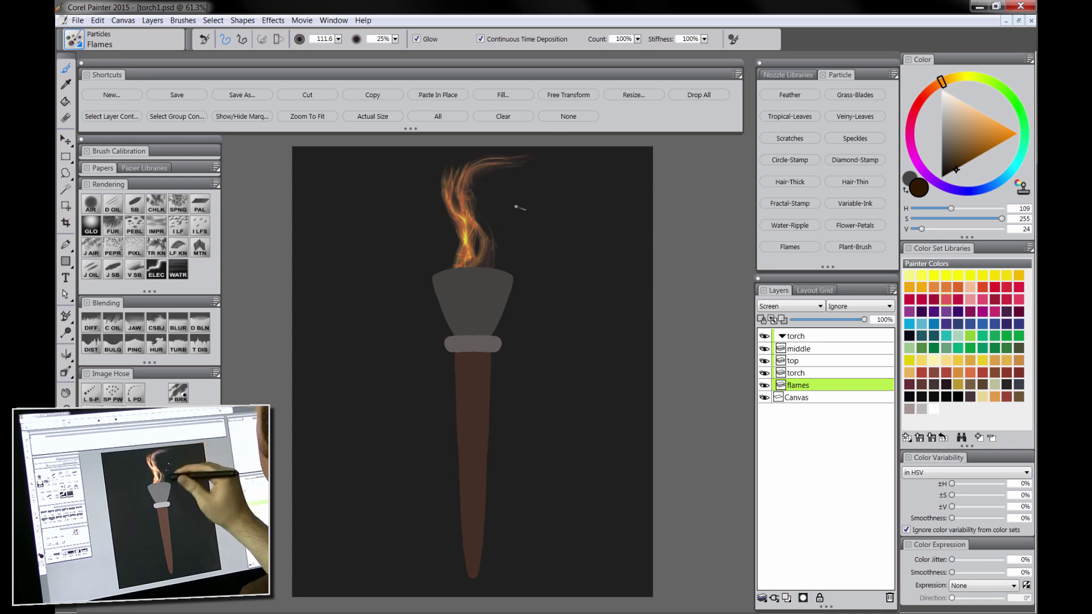
pyautogui.moveTo(477, 266); pyautogui.dragTo(500, 187)
pyautogui.moveTo(478, 261)
pyautogui.mouseDown()
pyautogui.moveTo(502, 200)
pyautogui.moveTo(486, 234)
pyautogui.moveTo(540, 176)
pyautogui.moveTo(480, 223)
pyautogui.mouseUp()
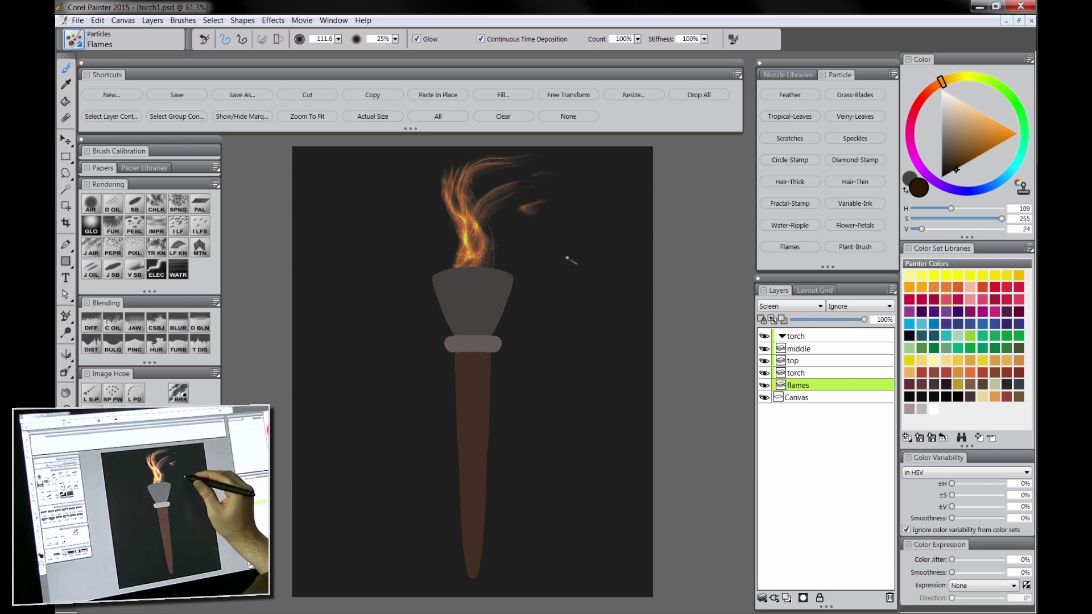
# Add a larger flame to the right, undo a stray stroke, and add more rising flames
pyautogui.moveTo(562, 263); pyautogui.dragTo(581, 228)
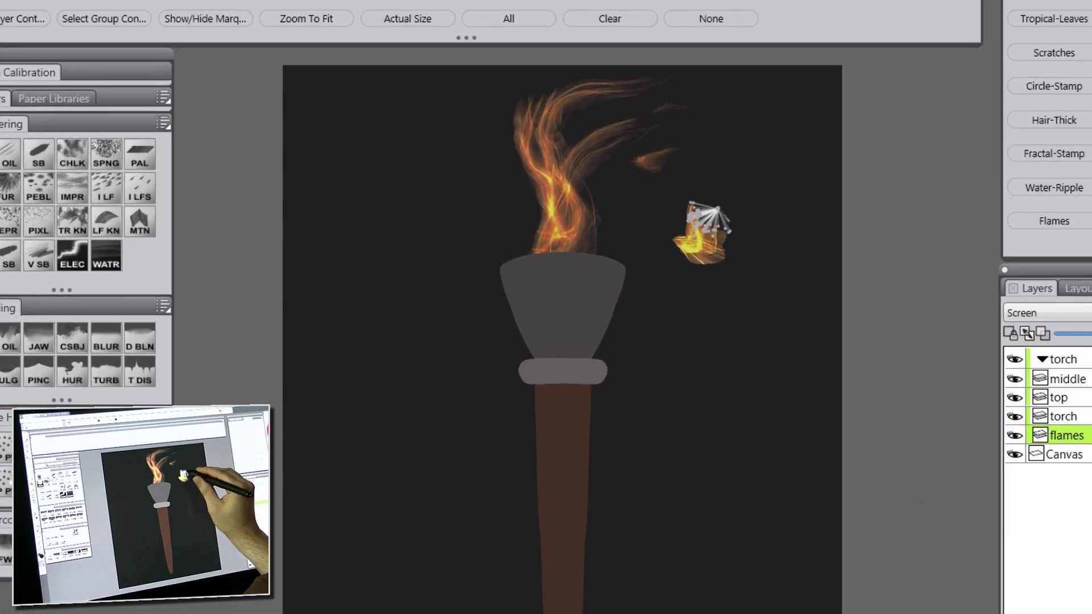
pyautogui.moveTo(817, 171)
pyautogui.mouseDown()
pyautogui.moveTo(823, 142)
pyautogui.moveTo(836, 153)
pyautogui.moveTo(851, 131)
pyautogui.moveTo(895, 147)
pyautogui.moveTo(889, 217)
pyautogui.moveTo(842, 259)
pyautogui.moveTo(879, 287)
pyautogui.moveTo(836, 288)
pyautogui.moveTo(816, 314)
pyautogui.moveTo(768, 334)
pyautogui.moveTo(783, 385)
pyautogui.moveTo(814, 388)
pyautogui.moveTo(822, 365)
pyautogui.moveTo(850, 378)
pyautogui.moveTo(870, 446)
pyautogui.mouseUp()
pyautogui.hotkey('ctrl', 'z')
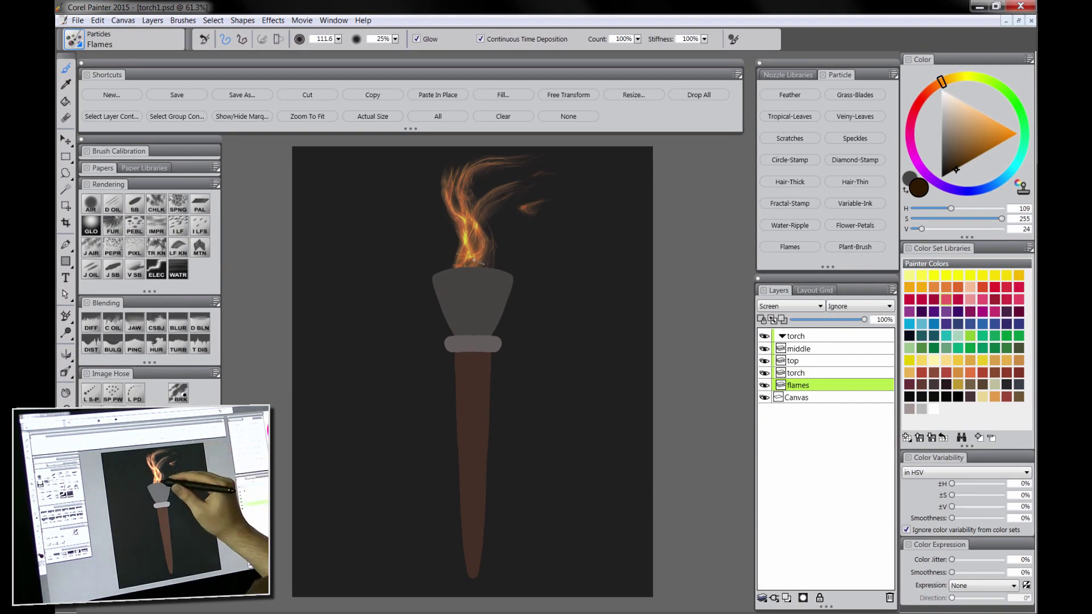
pyautogui.moveTo(460, 269)
pyautogui.mouseDown()
pyautogui.moveTo(441, 251)
pyautogui.moveTo(446, 206)
pyautogui.mouseUp()
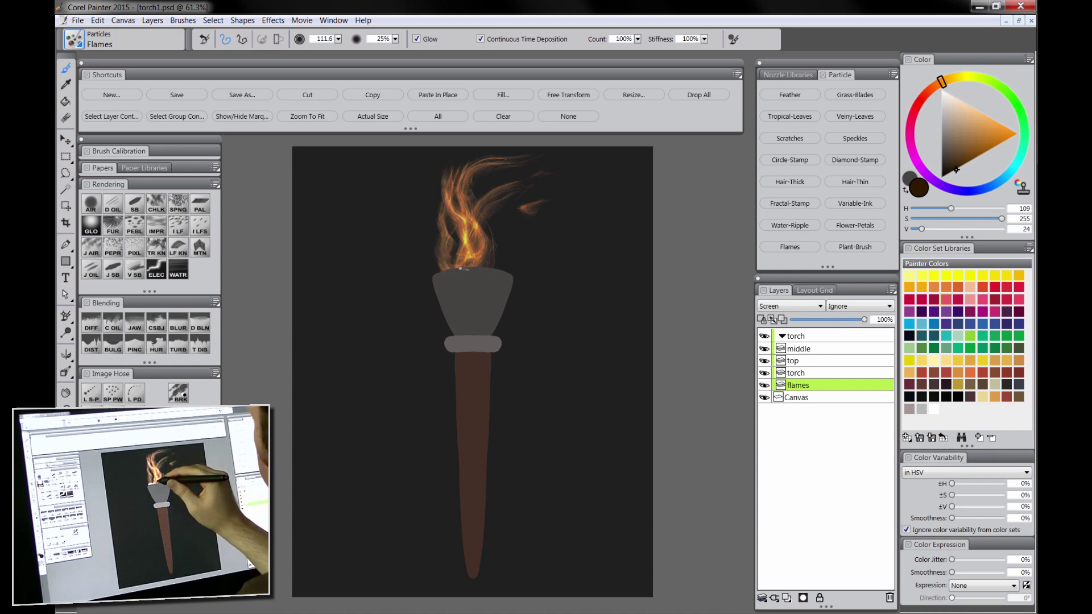
pyautogui.moveTo(449, 268); pyautogui.dragTo(449, 227)
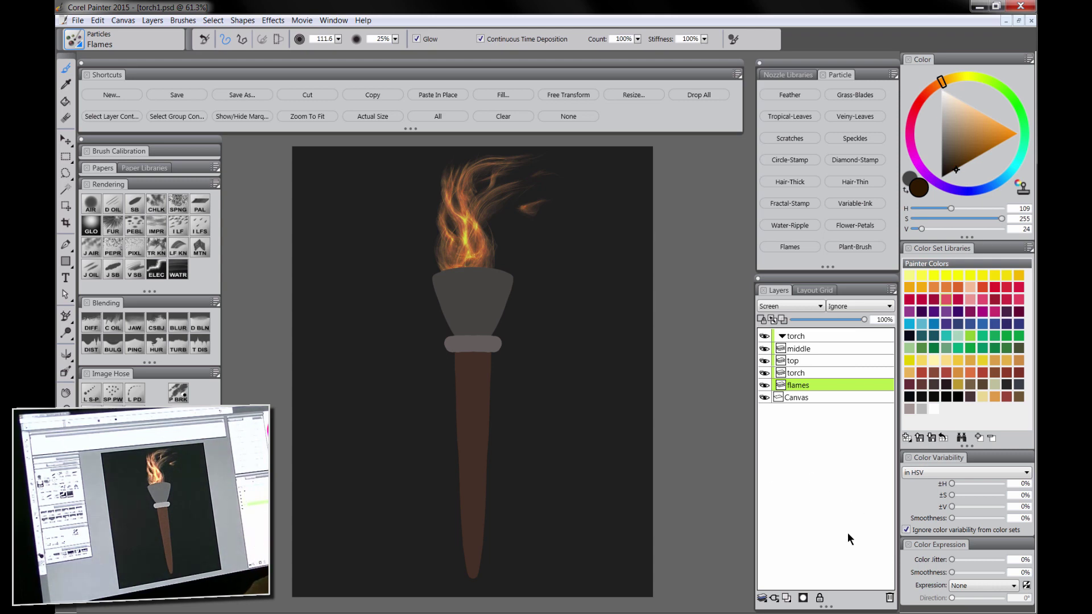
# Hide the flames layer, add a new Screen-blended Layer 1, and paint trial flames on it
pyautogui.click(764, 385)
pyautogui.click(803, 598)
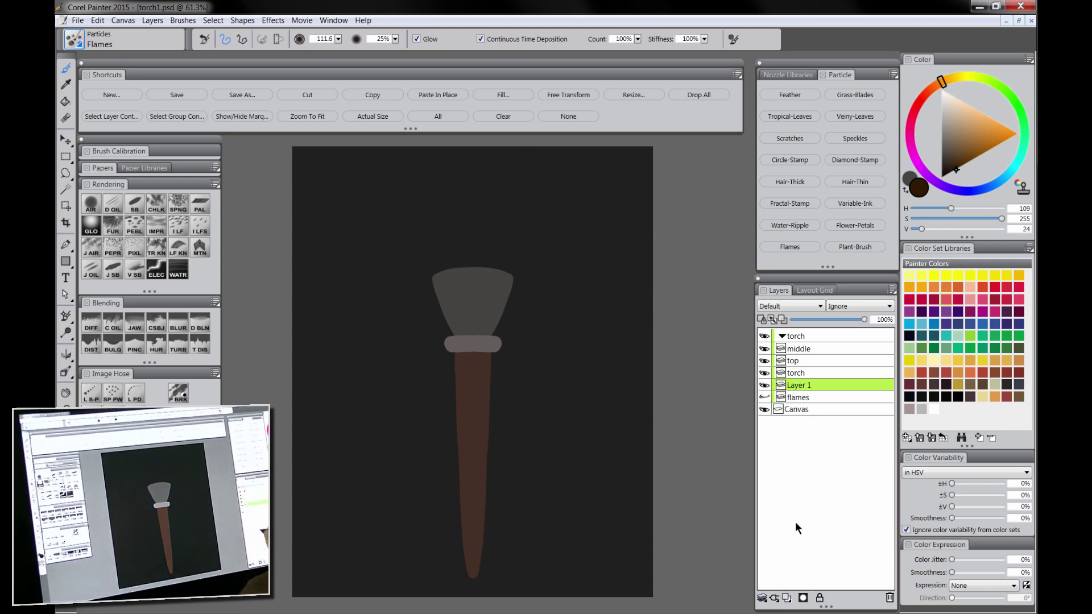
pyautogui.click(789, 307)
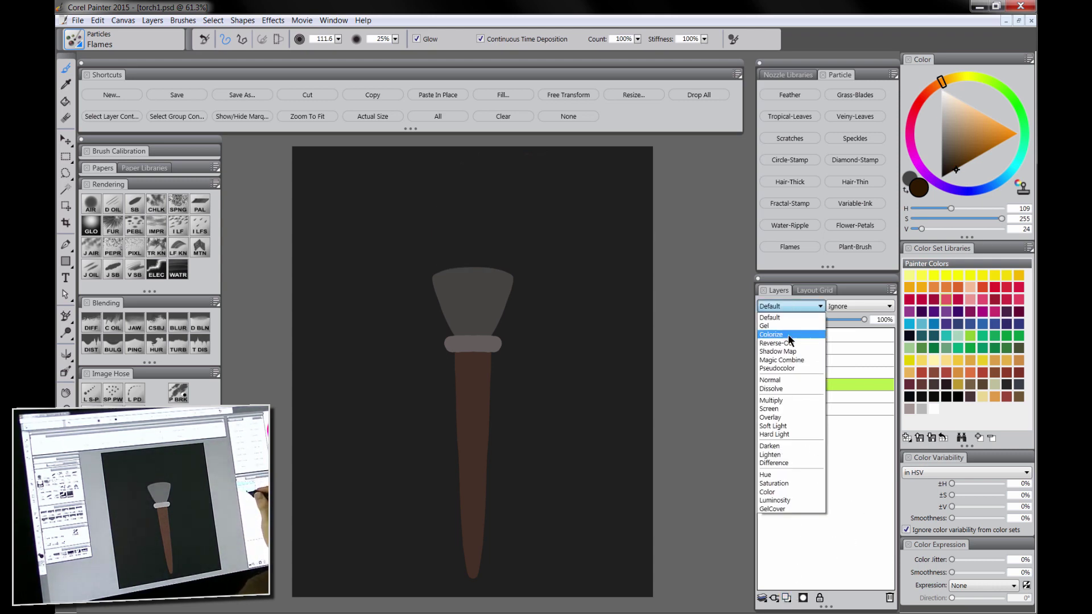
pyautogui.click(778, 409)
pyautogui.moveTo(463, 249)
pyautogui.mouseDown()
pyautogui.moveTo(438, 268)
pyautogui.moveTo(451, 254)
pyautogui.moveTo(489, 261)
pyautogui.moveTo(452, 234)
pyautogui.moveTo(483, 249)
pyautogui.moveTo(449, 211)
pyautogui.moveTo(501, 190)
pyautogui.moveTo(505, 171)
pyautogui.moveTo(484, 193)
pyautogui.mouseUp()
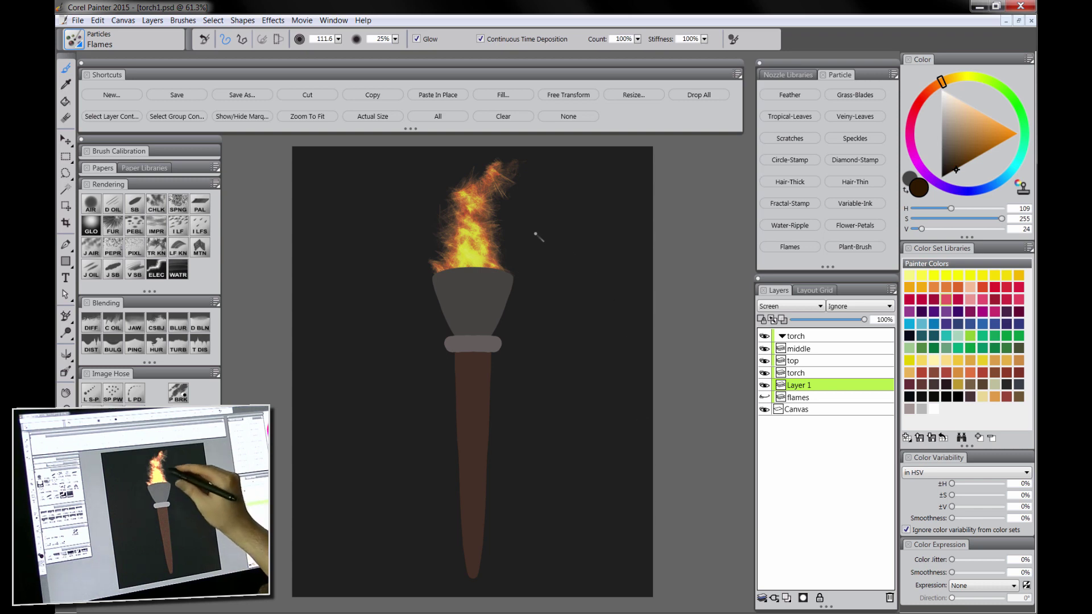
pyautogui.moveTo(481, 185)
pyautogui.mouseDown()
pyautogui.moveTo(550, 150)
pyautogui.moveTo(494, 184)
pyautogui.moveTo(484, 205)
pyautogui.moveTo(496, 251)
pyautogui.mouseUp()
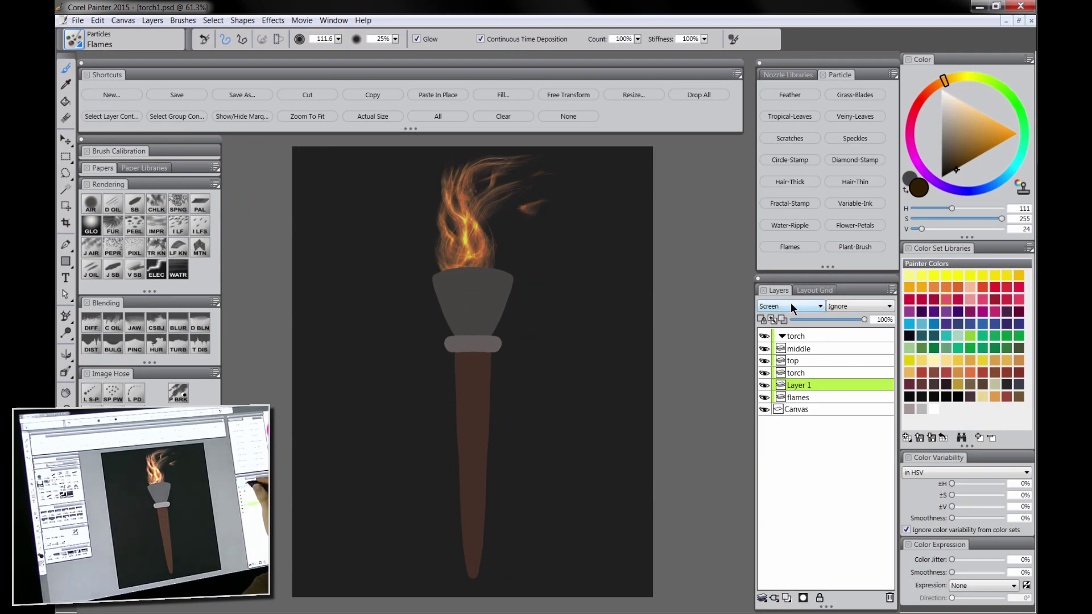
# Rename Layer 1 to 'glow' and move it to the top of the torch group
pyautogui.doubleClick(804, 386)
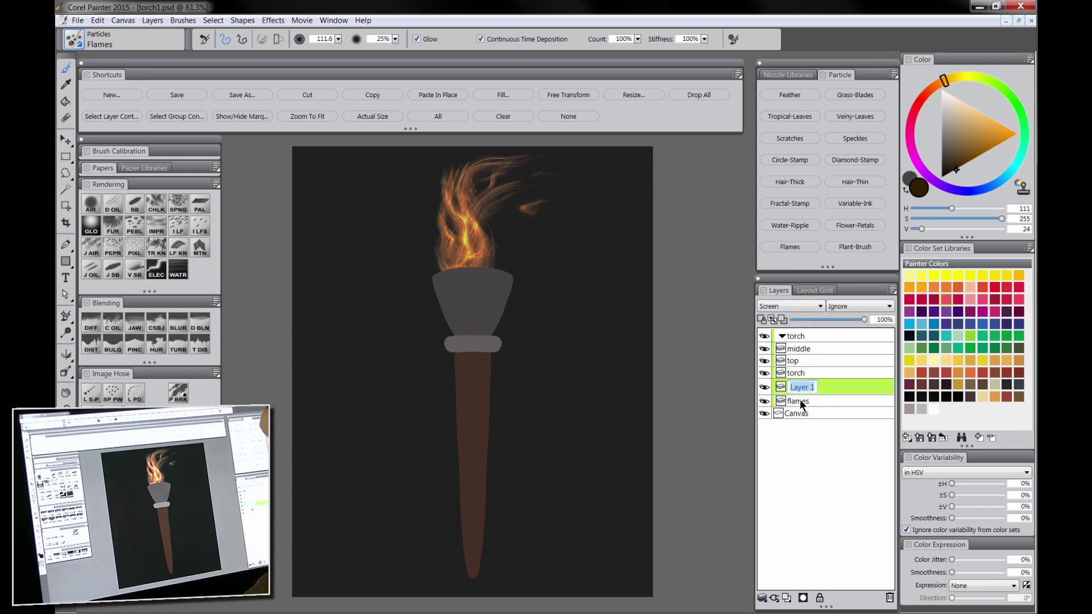
pyautogui.write('glow')
pyautogui.press('Return')
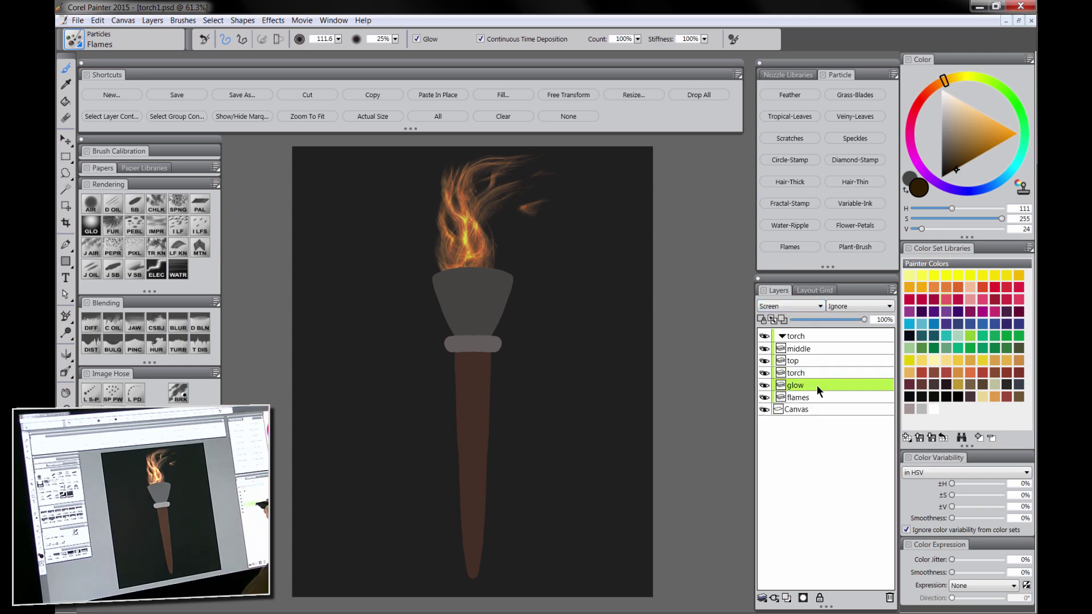
pyautogui.moveTo(816, 385); pyautogui.dragTo(817, 347)
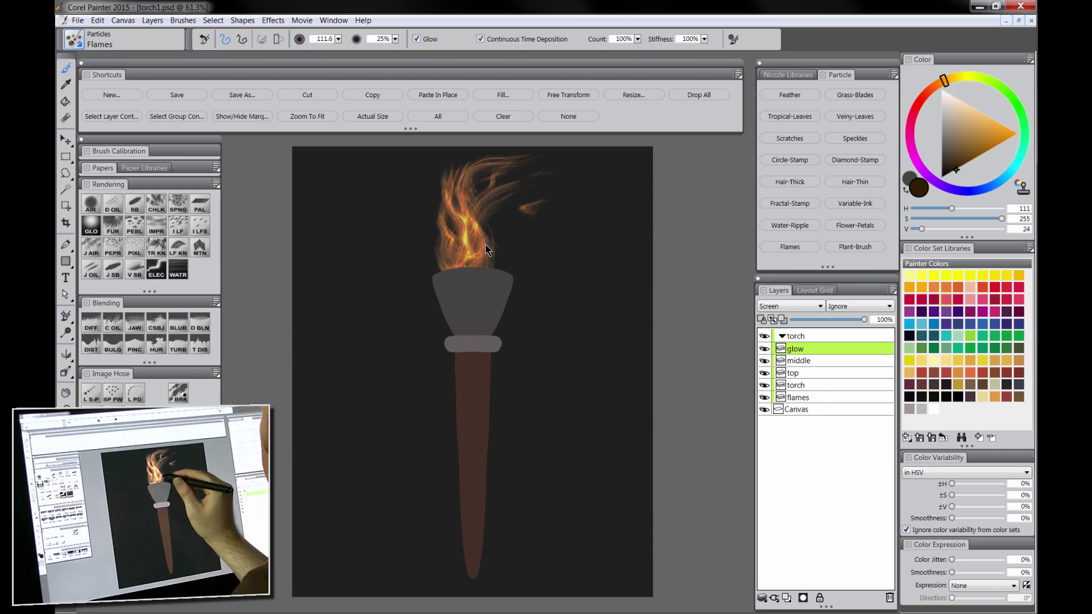
# Enlarge the F-X Glow brush and paint a warm halo around the flames and cup
pyautogui.moveTo(475, 234); pyautogui.dragTo(552, 250)
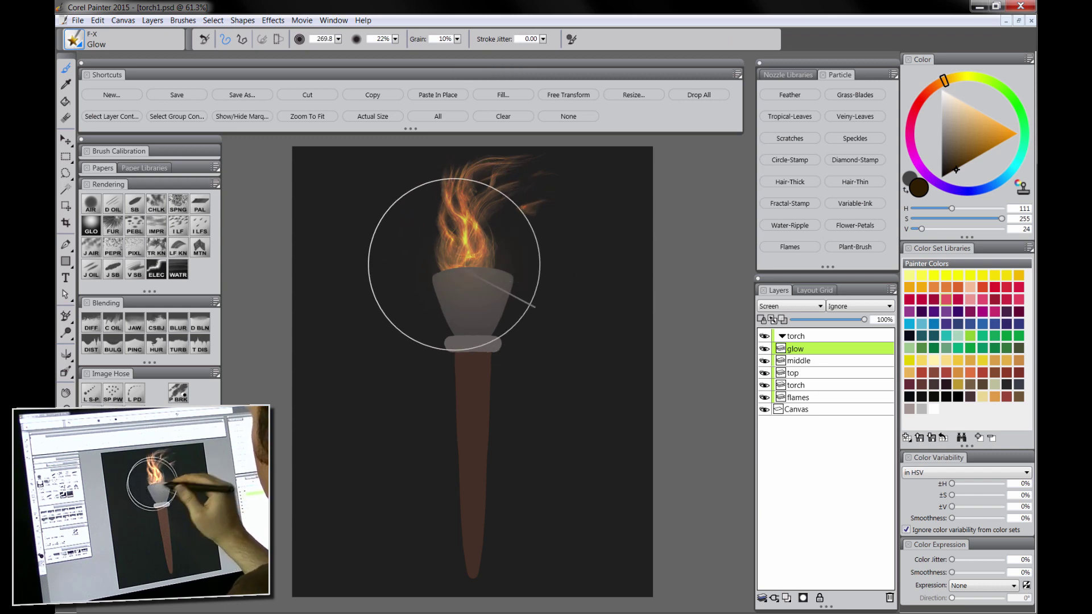
pyautogui.moveTo(449, 273)
pyautogui.mouseDown()
pyautogui.moveTo(502, 244)
pyautogui.moveTo(446, 227)
pyautogui.moveTo(483, 153)
pyautogui.moveTo(438, 256)
pyautogui.moveTo(480, 324)
pyautogui.mouseUp()
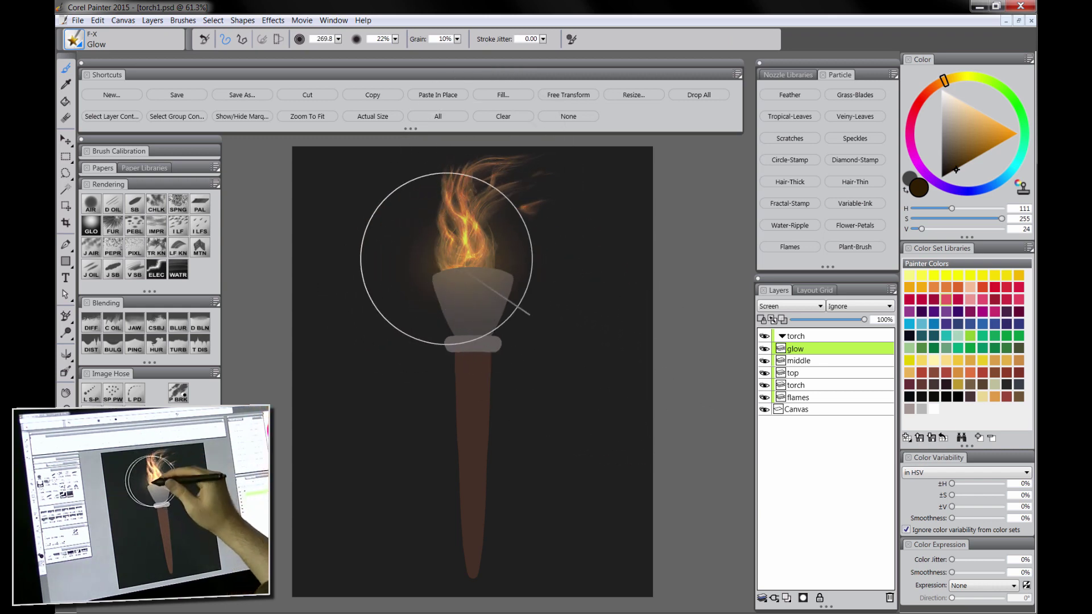
pyautogui.moveTo(442, 260)
pyautogui.mouseDown()
pyautogui.moveTo(410, 271)
pyautogui.moveTo(402, 290)
pyautogui.moveTo(405, 216)
pyautogui.moveTo(427, 223)
pyautogui.moveTo(438, 340)
pyautogui.moveTo(498, 248)
pyautogui.moveTo(494, 220)
pyautogui.moveTo(504, 285)
pyautogui.mouseUp()
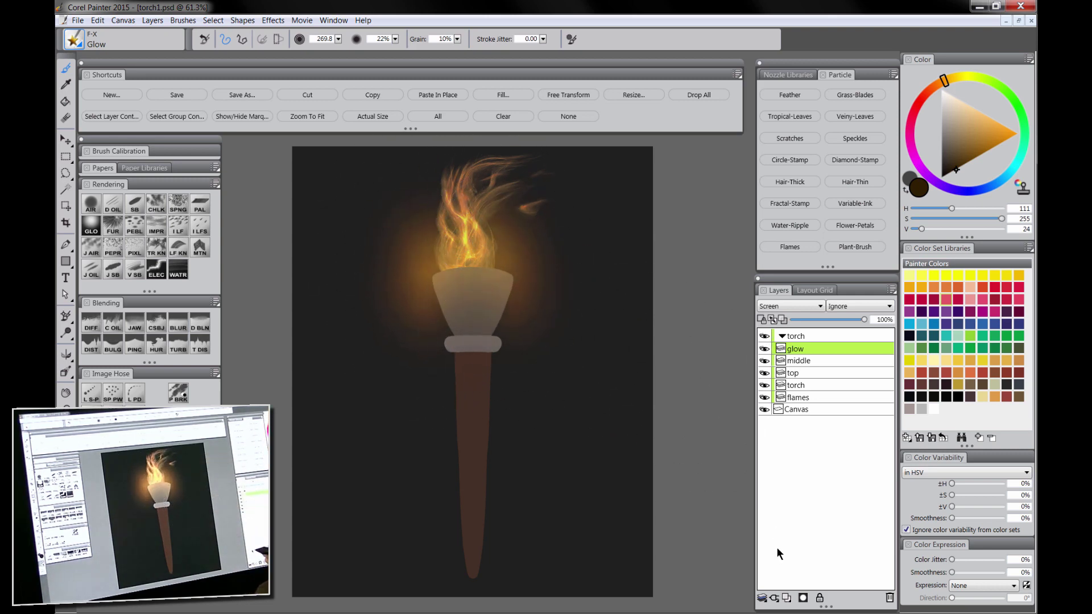
pyautogui.hotkey('ctrl', 'z')
pyautogui.hotkey('ctrl', 'z')
pyautogui.hotkey('ctrl', 'z')
pyautogui.hotkey('ctrl', 'z')
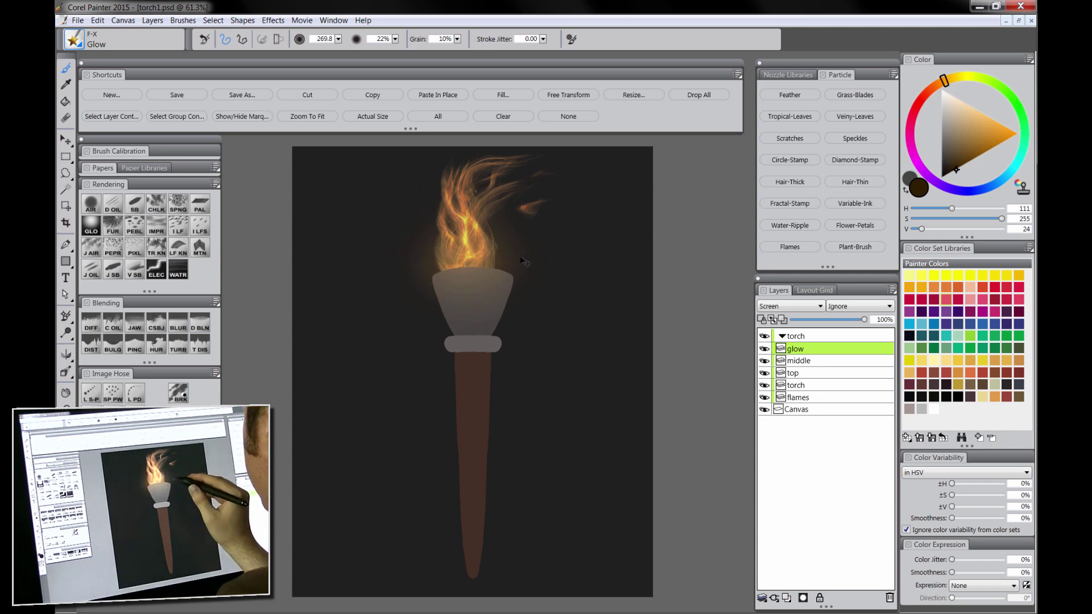
pyautogui.moveTo(449, 257)
pyautogui.mouseDown()
pyautogui.moveTo(437, 251)
pyautogui.moveTo(495, 239)
pyautogui.moveTo(553, 317)
pyautogui.moveTo(642, 393)
pyautogui.mouseUp()
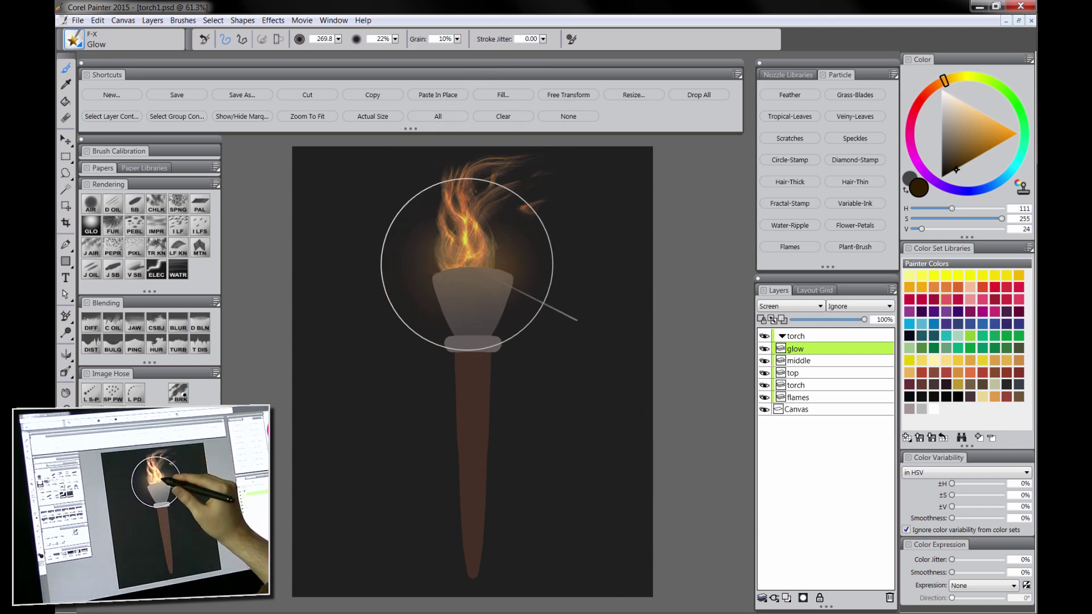
# On the top layer, shade the cone with Digital Airbrush using a lightened sampled grey
pyautogui.click(807, 373)
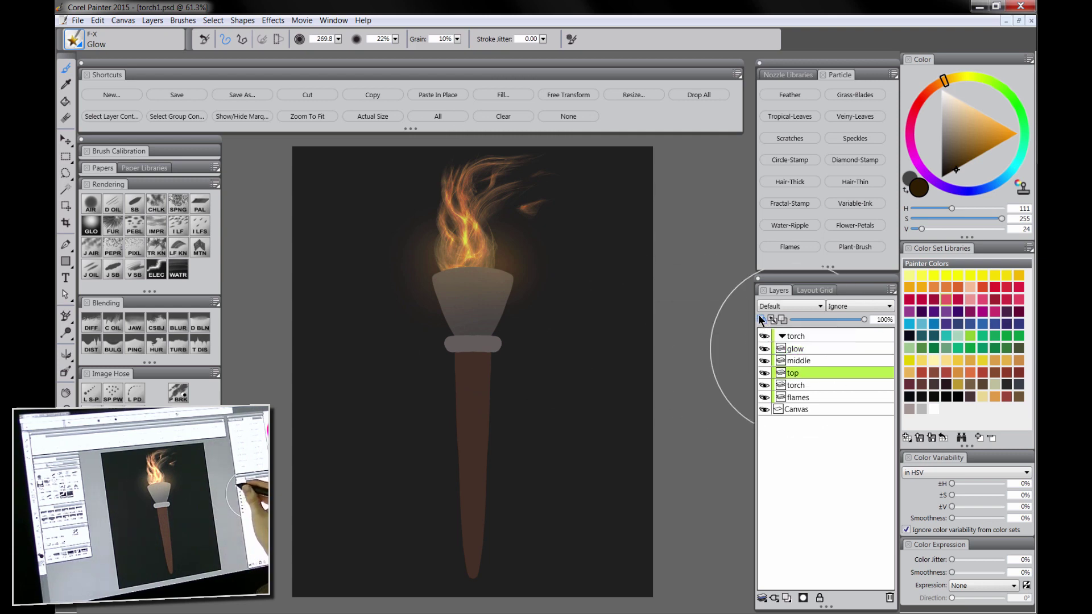
pyautogui.click(89, 206)
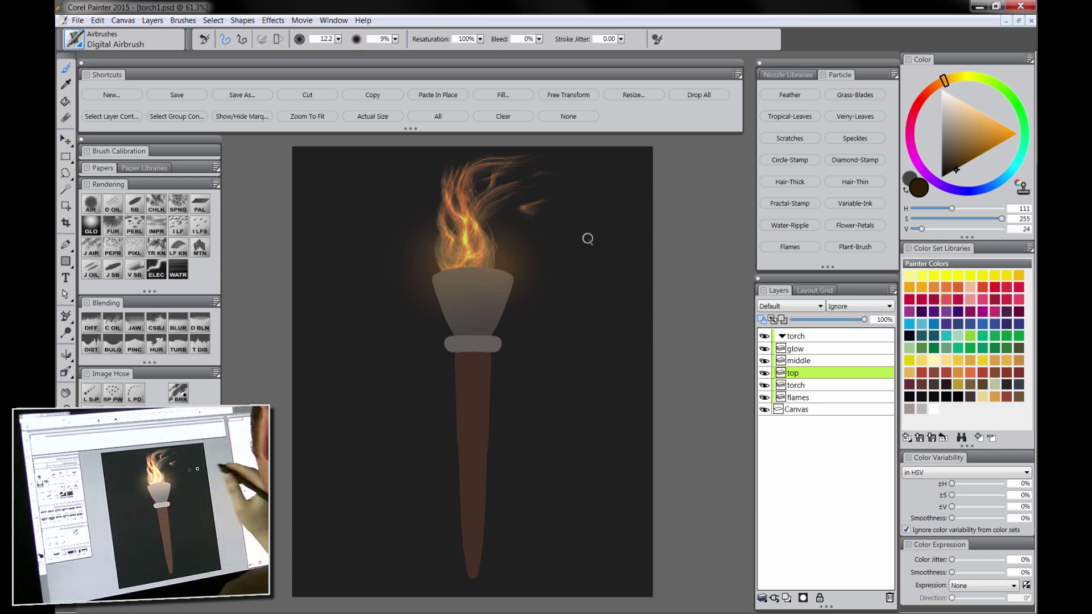
pyautogui.keyDown('alt'); pyautogui.click(482, 324); pyautogui.keyUp('alt')
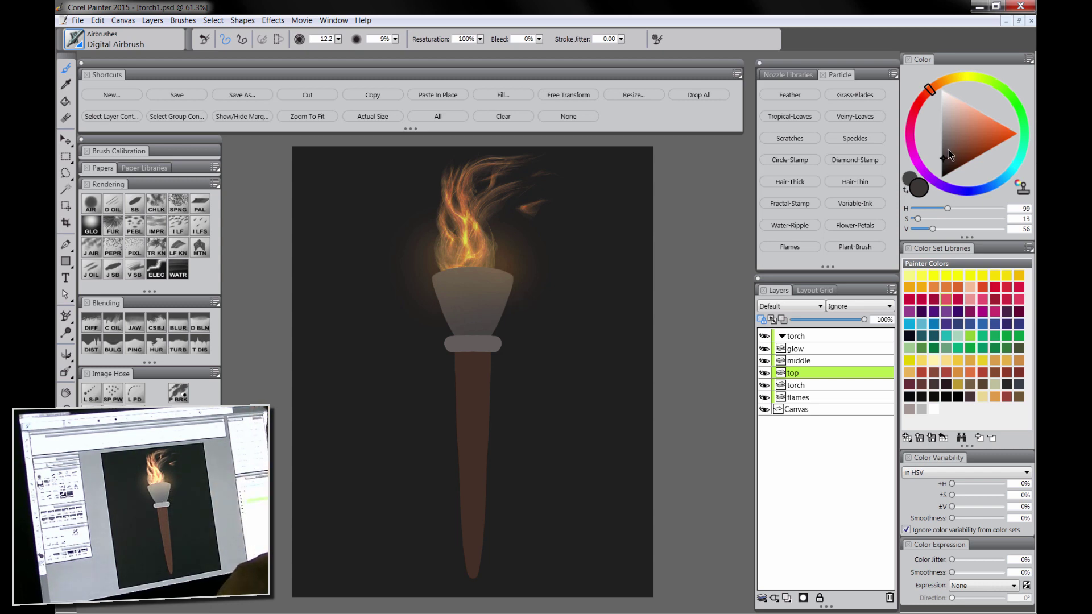
pyautogui.moveTo(949, 150); pyautogui.dragTo(948, 139)
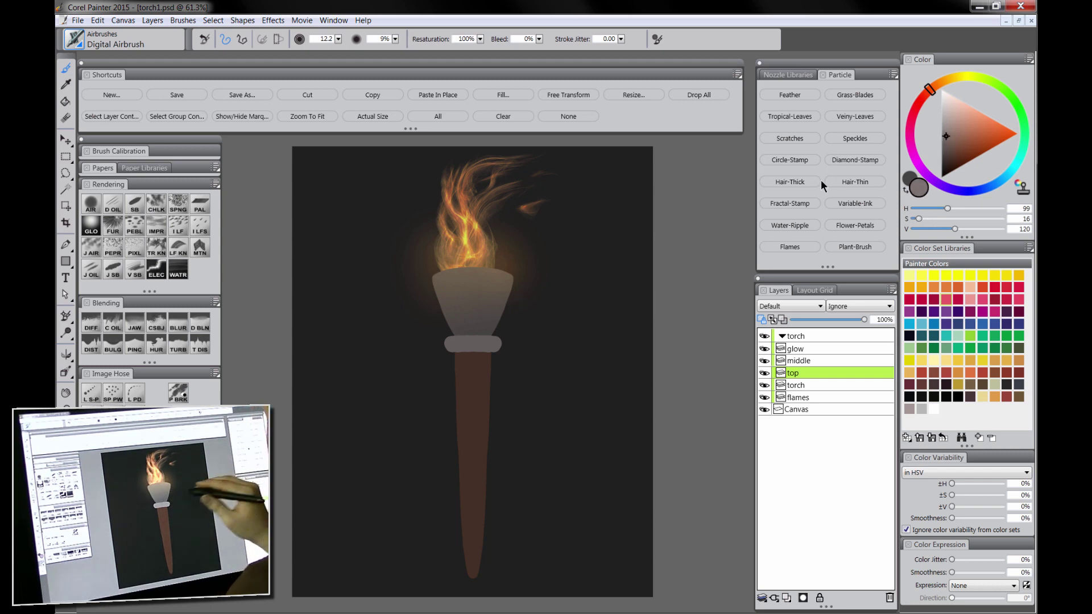
pyautogui.moveTo(486, 286)
pyautogui.mouseDown()
pyautogui.moveTo(511, 294)
pyautogui.moveTo(497, 296)
pyautogui.moveTo(498, 277)
pyautogui.moveTo(468, 281)
pyautogui.moveTo(449, 263)
pyautogui.moveTo(466, 332)
pyautogui.mouseUp()
pyautogui.moveTo(495, 276)
pyautogui.mouseDown()
pyautogui.moveTo(471, 359)
pyautogui.moveTo(503, 262)
pyautogui.moveTo(496, 336)
pyautogui.mouseUp()
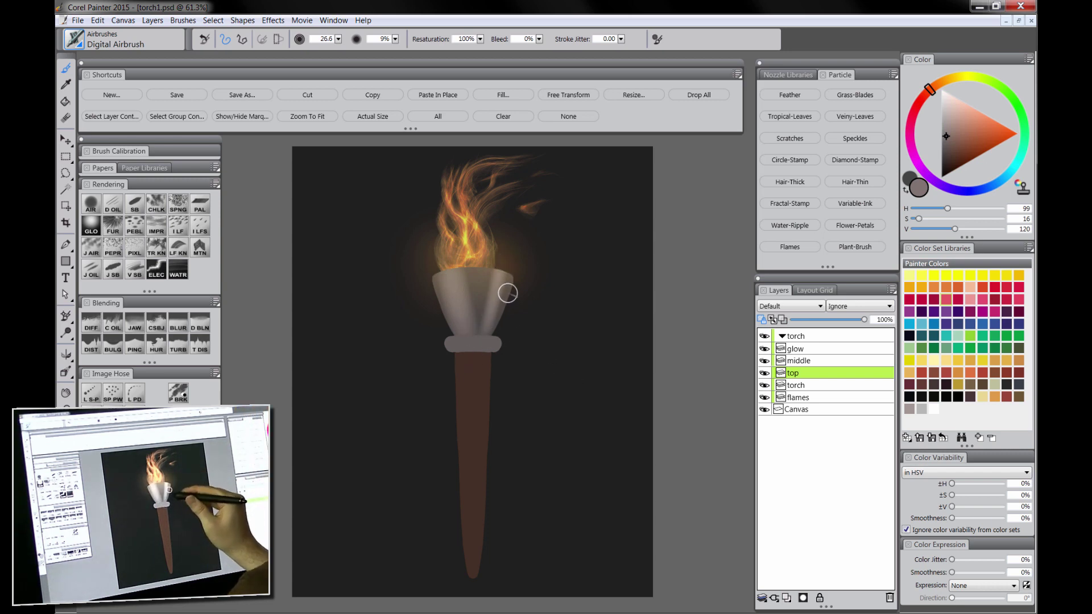
# Add dark grey shadows, pinkish highlights and sampled flame orange and yellow reflections to the cone
pyautogui.click(853, 185)
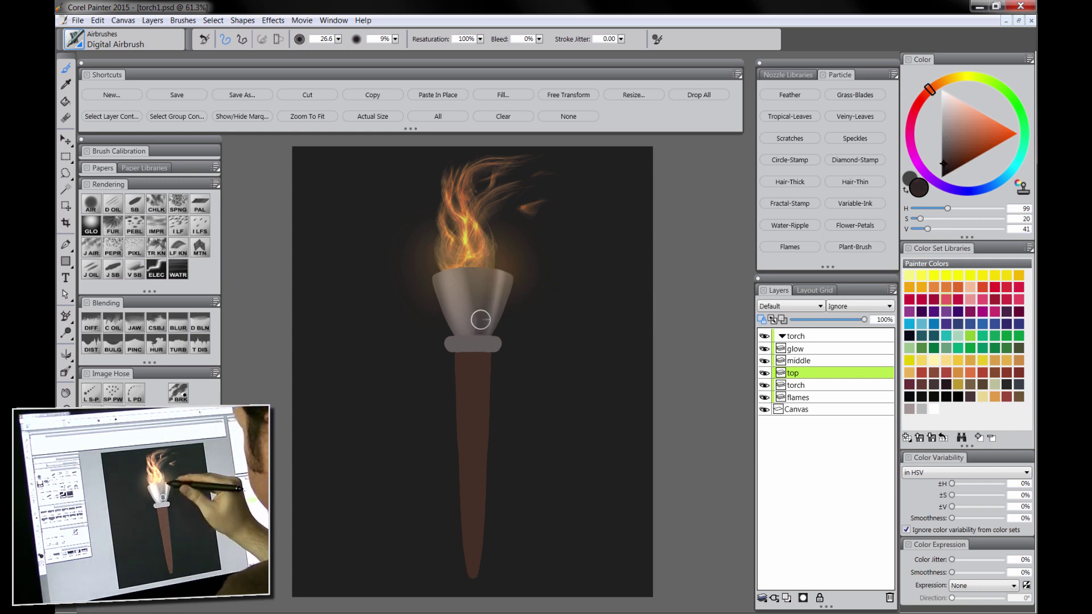
pyautogui.keyDown('alt'); pyautogui.click(512, 321); pyautogui.keyUp('alt')
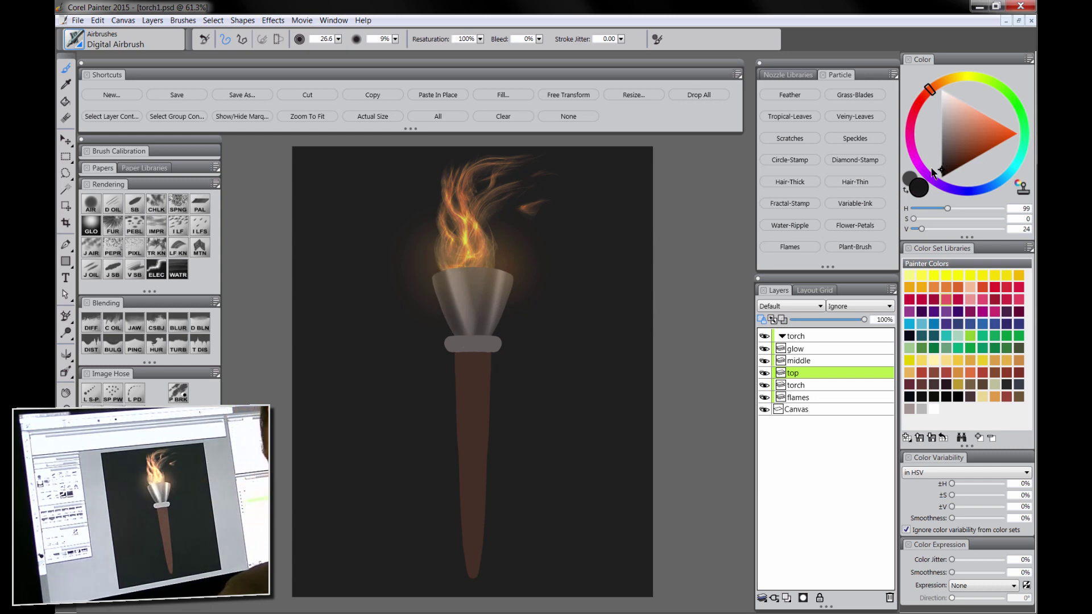
pyautogui.click(946, 106)
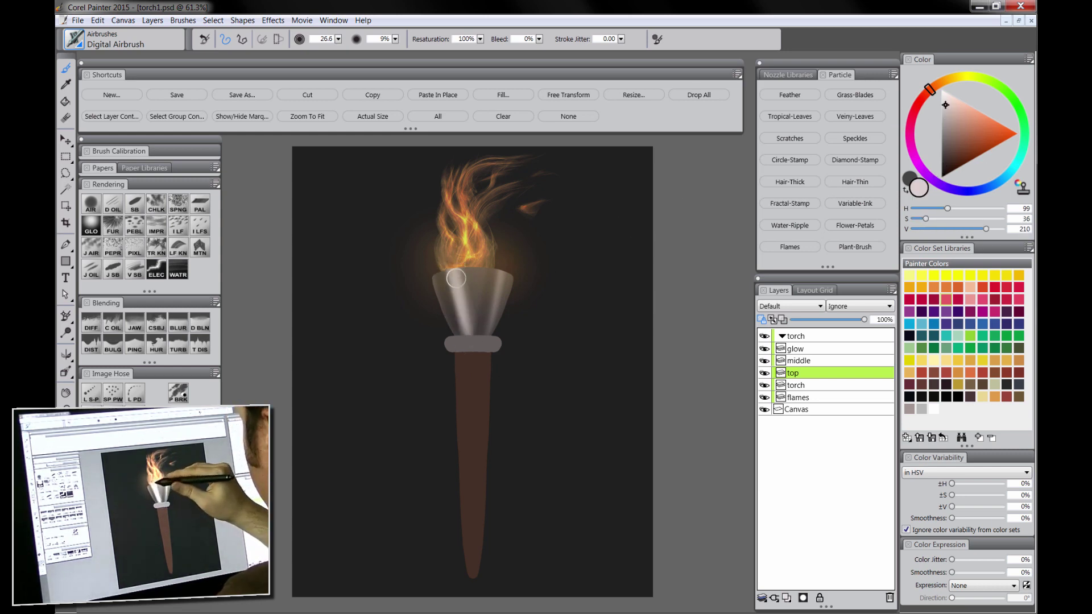
pyautogui.click(946, 124)
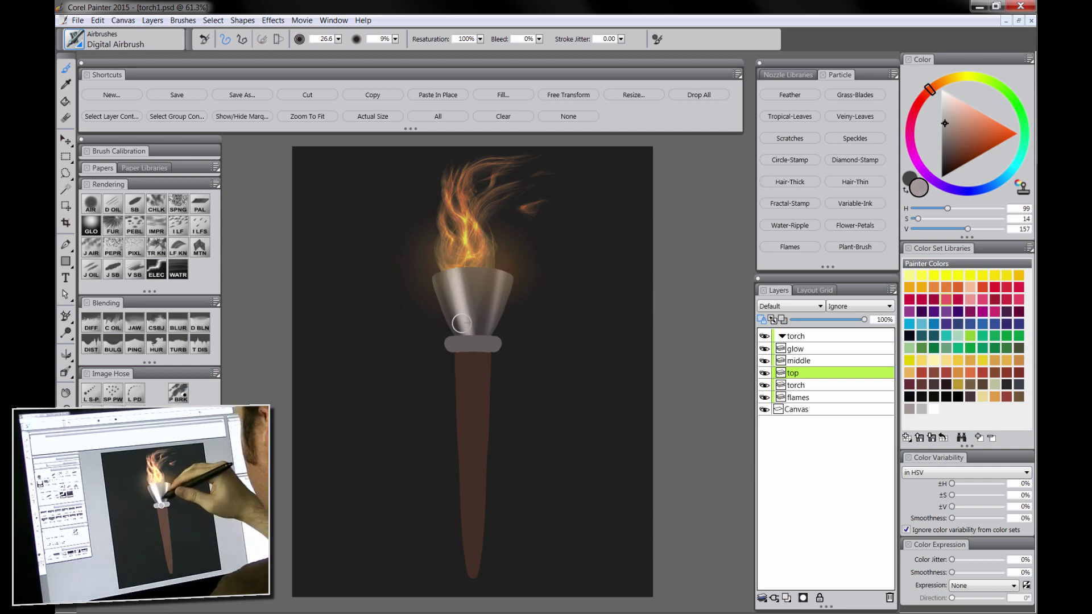
pyautogui.press('[')
pyautogui.press('[')
pyautogui.press('[')
pyautogui.press('[')
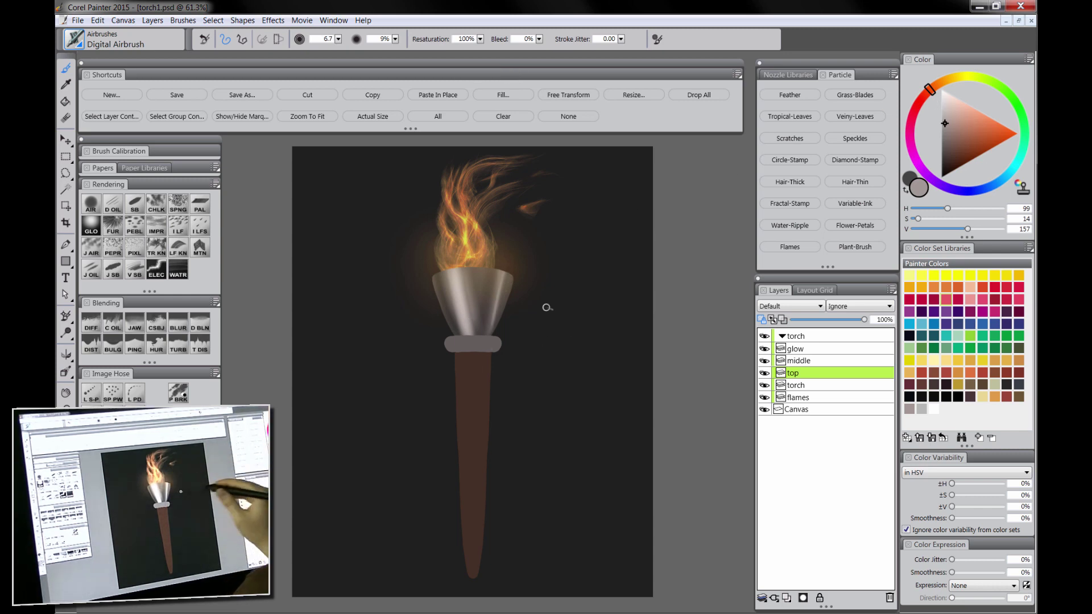
pyautogui.keyDown('alt'); pyautogui.click(470, 222); pyautogui.keyUp('alt')
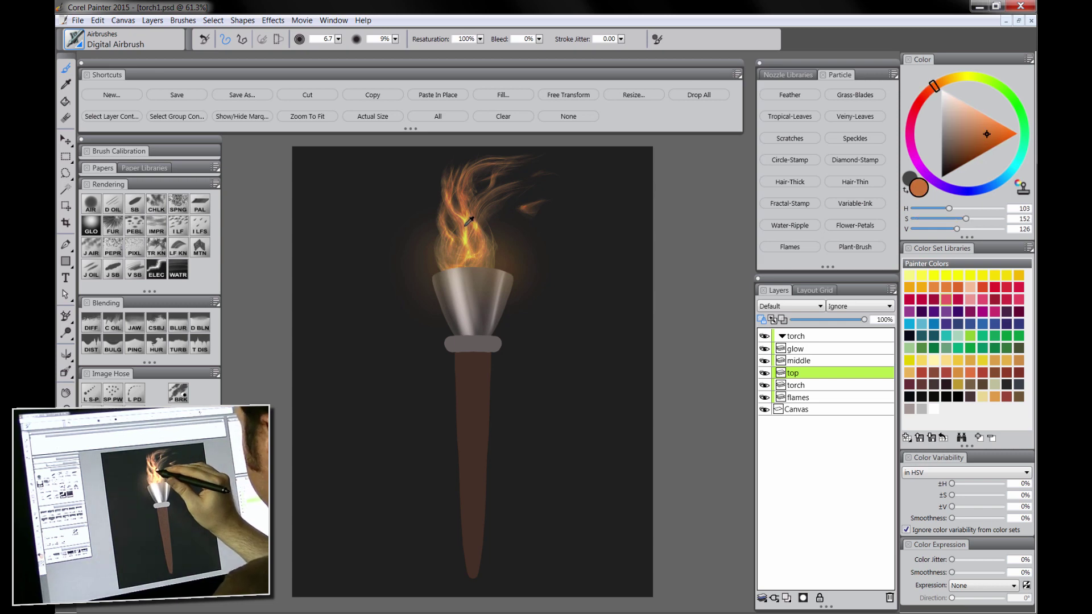
pyautogui.press(']')
pyautogui.press(']')
pyautogui.press(']')
pyautogui.press(']')
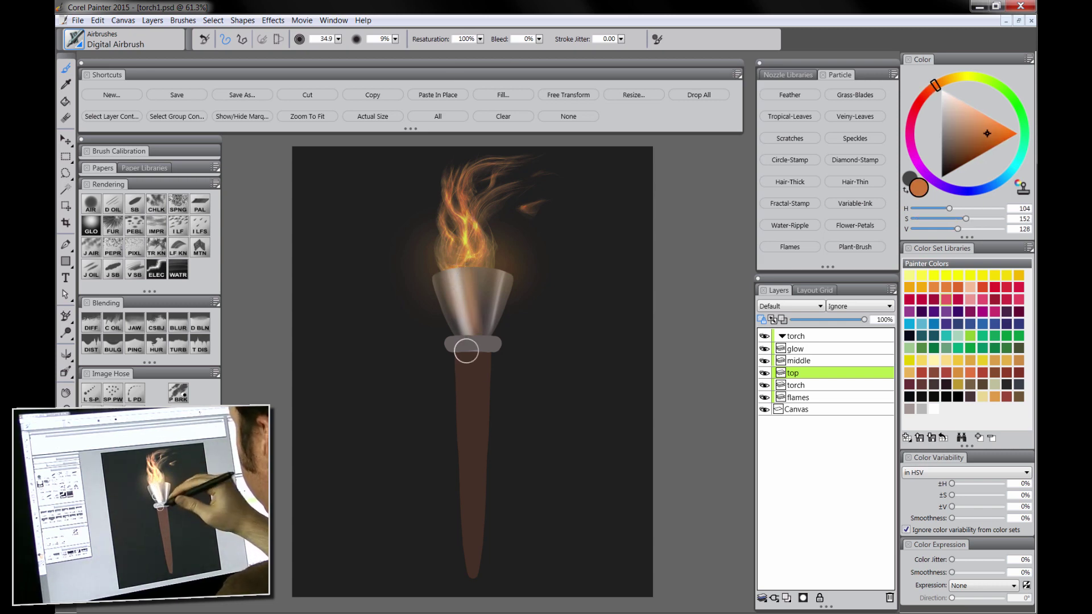
pyautogui.keyDown('alt'); pyautogui.click(480, 228); pyautogui.keyUp('alt')
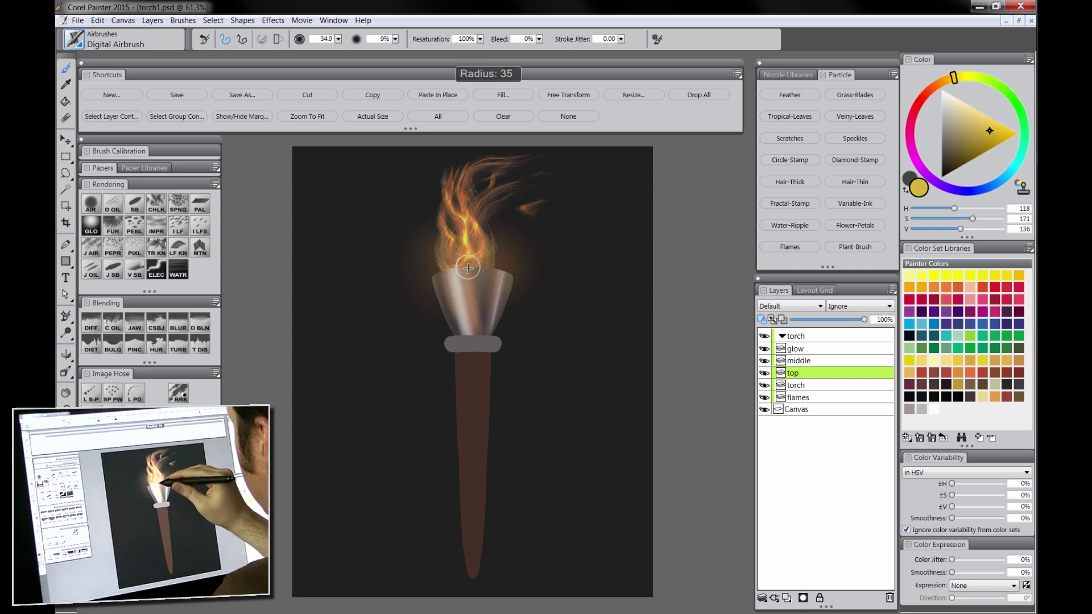
pyautogui.press('[')
pyautogui.press('[')
pyautogui.press('[')
pyautogui.press('[')
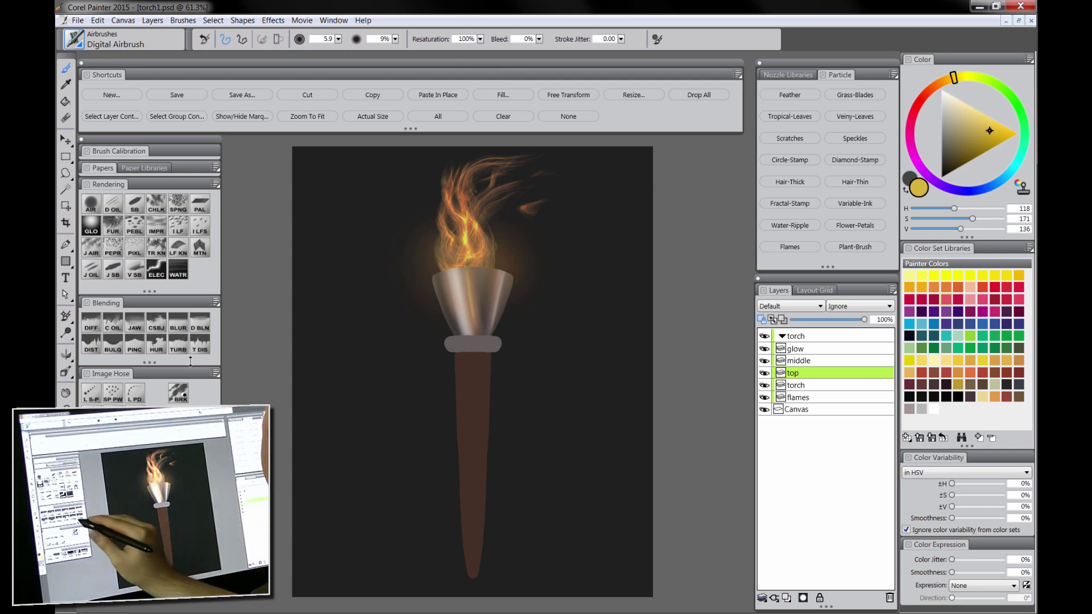
# Blend the cone with Coarse Oily Blender at lowered paper contrast, then switch to Diffuse Blur
pyautogui.click(111, 330)
pyautogui.click(105, 168)
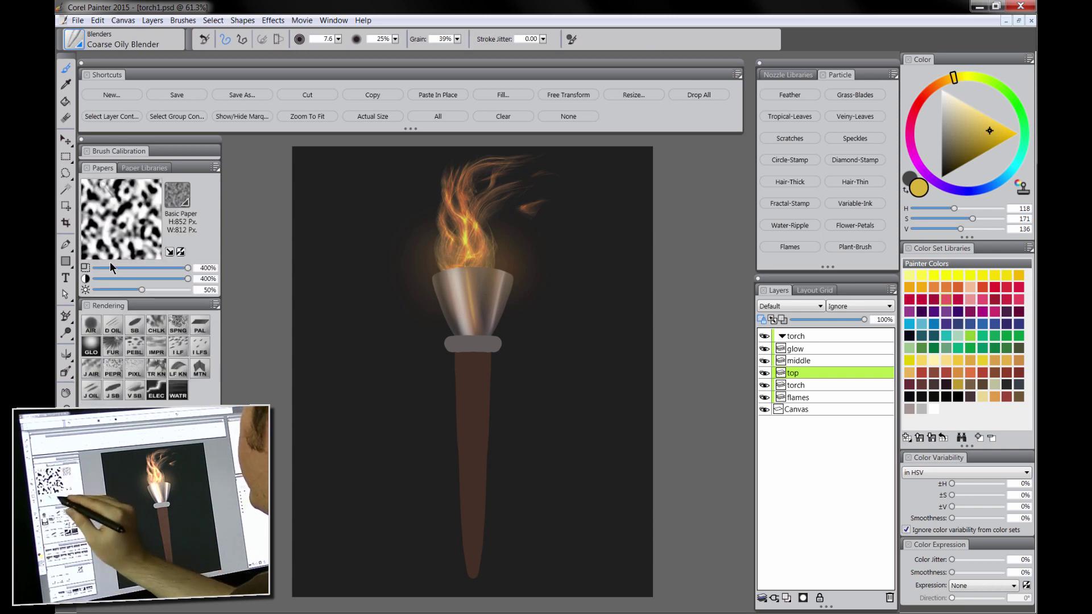
pyautogui.moveTo(149, 279); pyautogui.dragTo(175, 281)
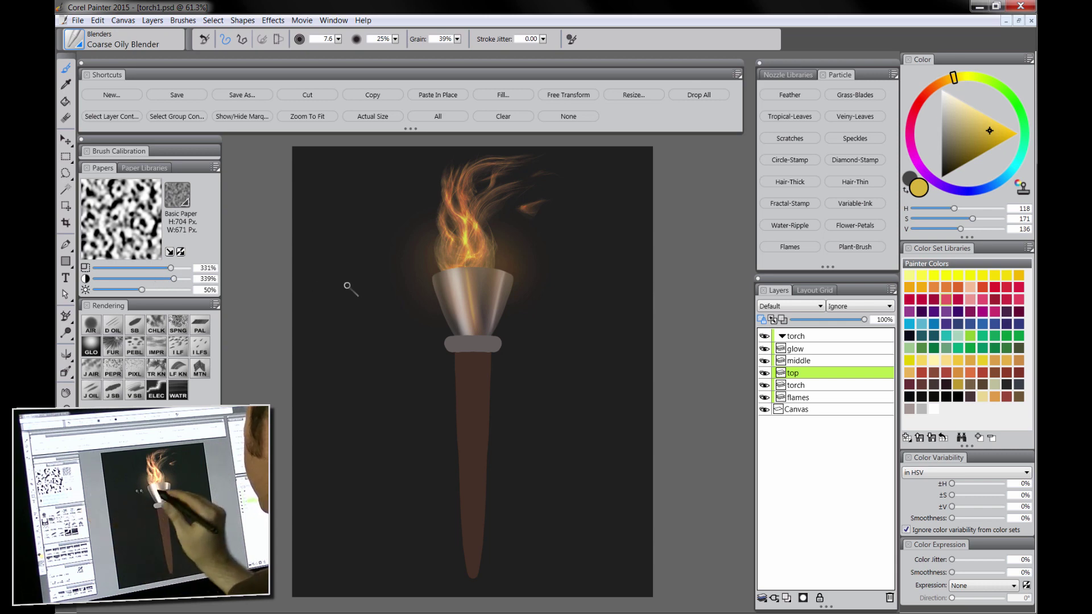
pyautogui.press(']')
pyautogui.press(']')
pyautogui.press(']')
pyautogui.press(']')
pyautogui.press(']')
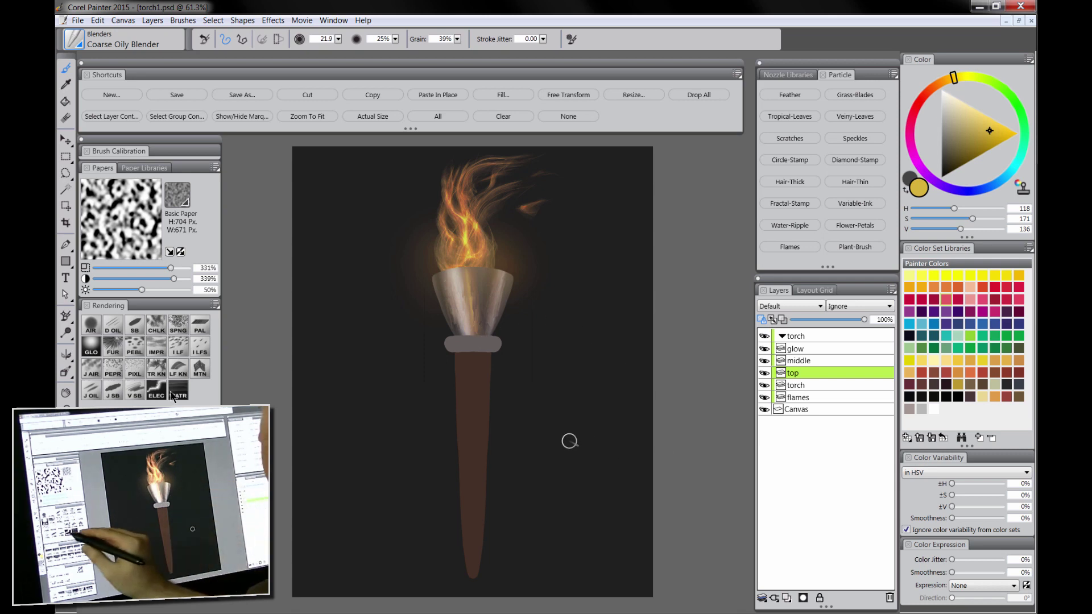
pyautogui.hotkey('ctrl', '2')
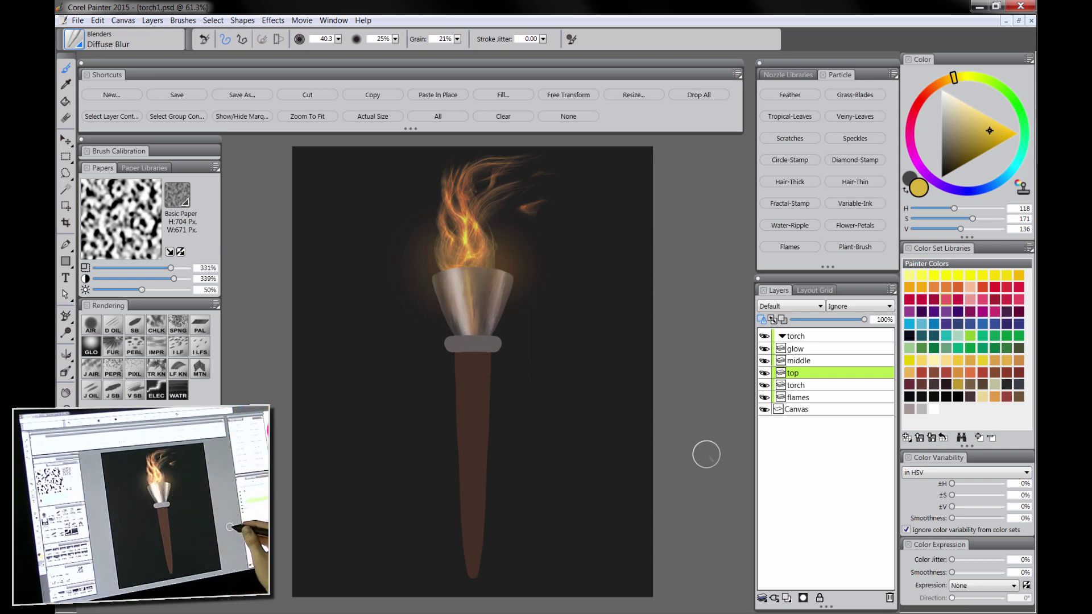
# Airbrush beige and pale yellow glints on the cup rim, finishing with a near-black colour
pyautogui.click(90, 325)
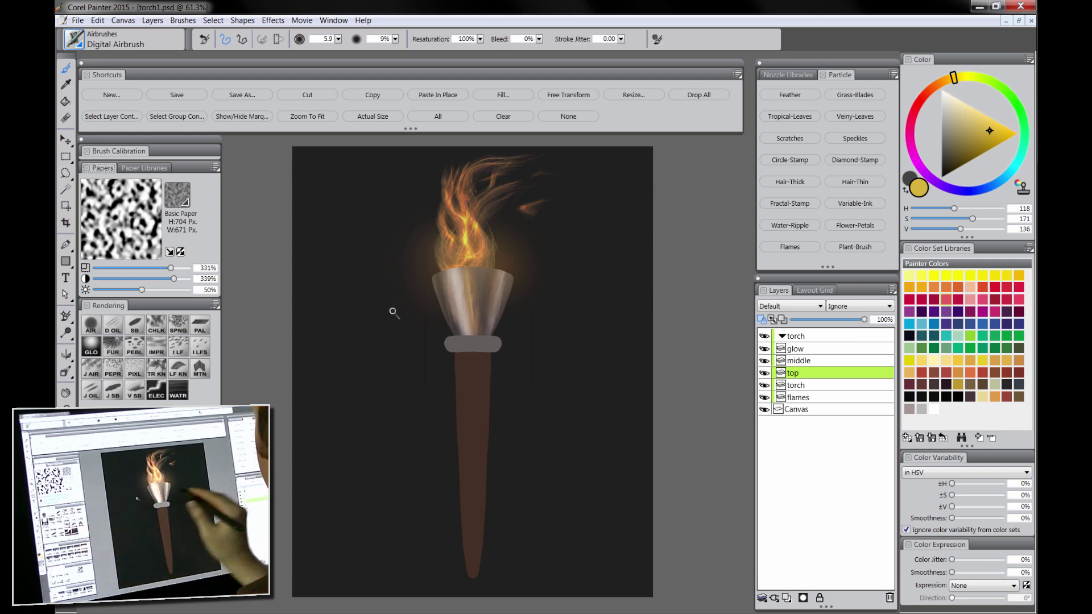
pyautogui.click(947, 112)
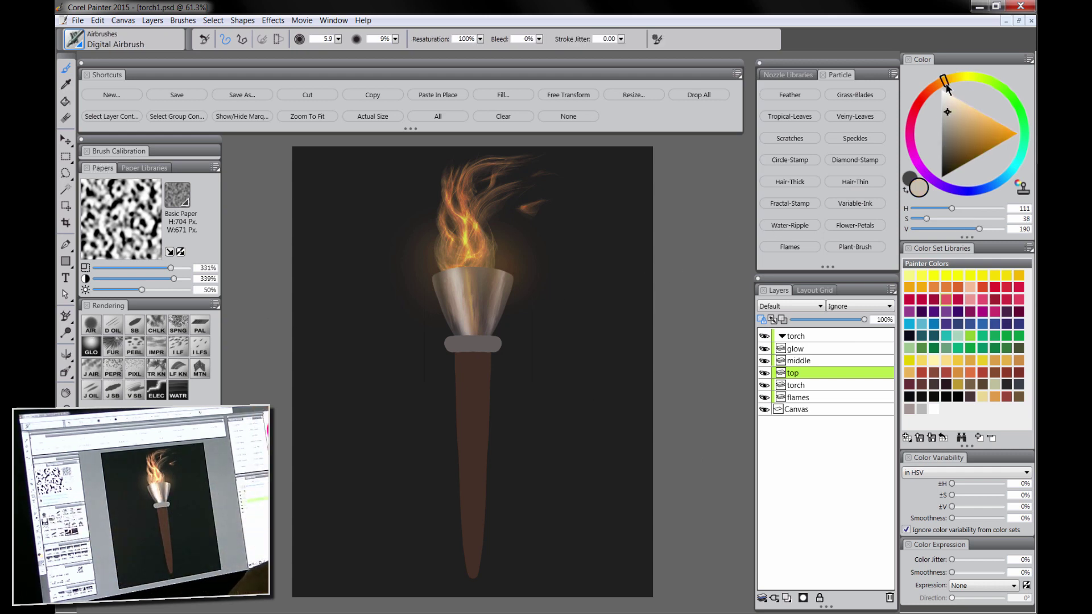
pyautogui.press(']')
pyautogui.press(']')
pyautogui.press(']')
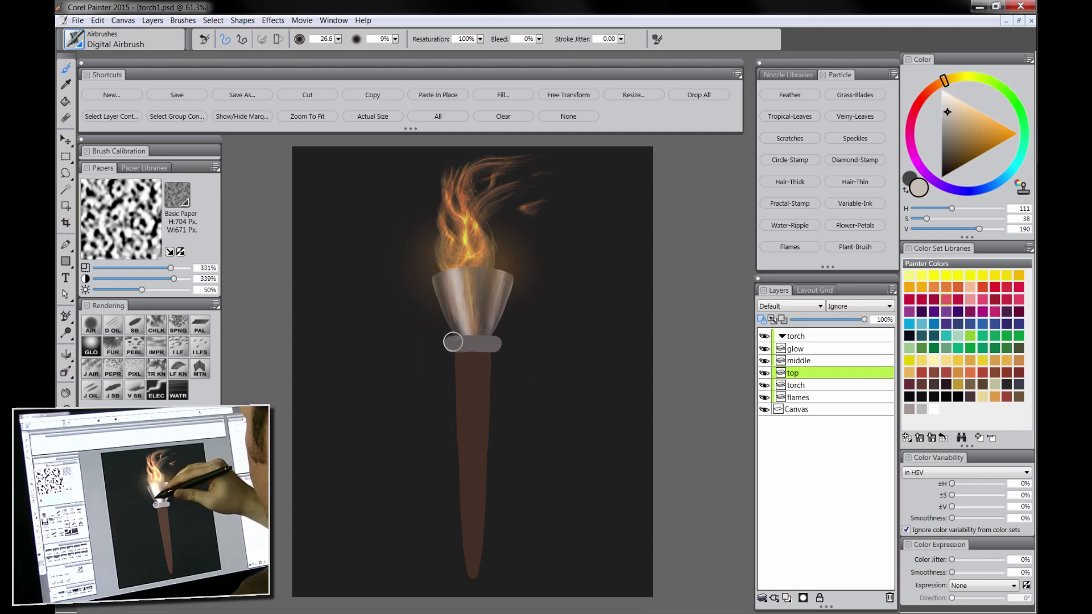
pyautogui.click(945, 166)
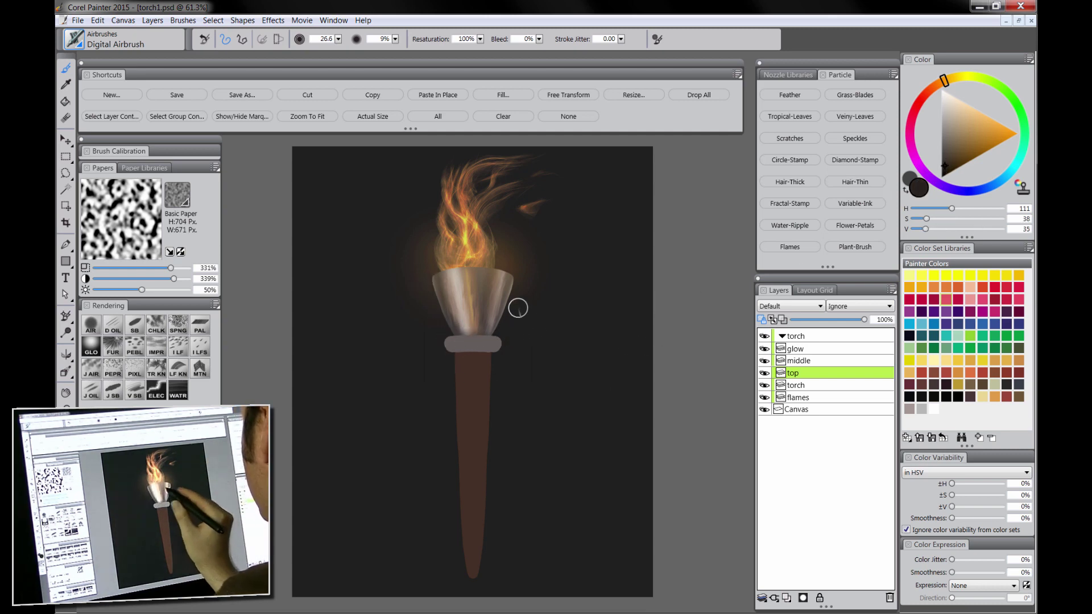
pyautogui.keyDown('alt'); pyautogui.click(472, 239); pyautogui.keyUp('alt')
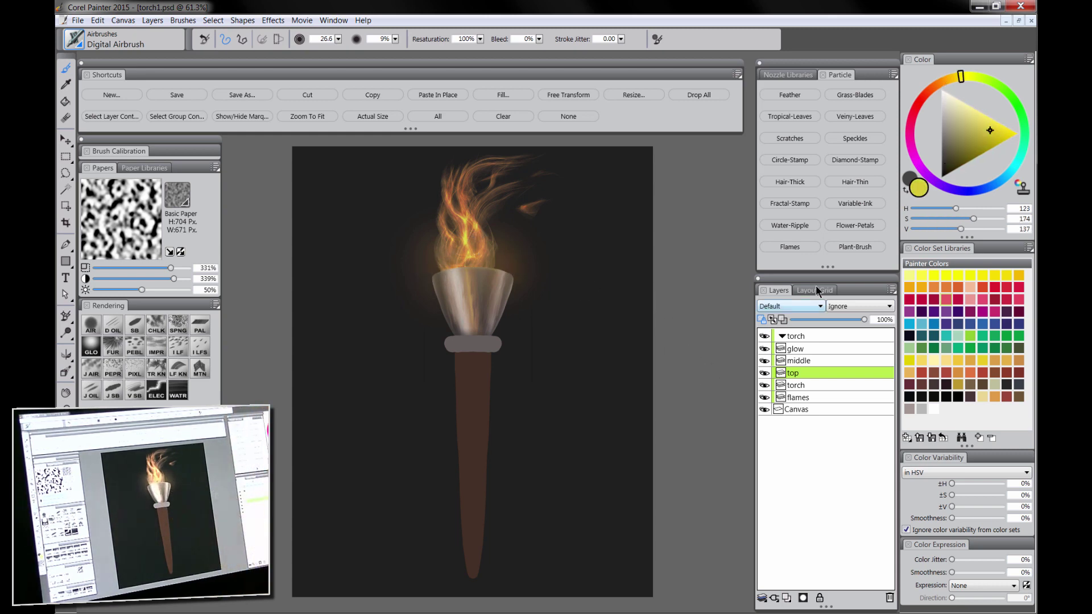
pyautogui.click(957, 104)
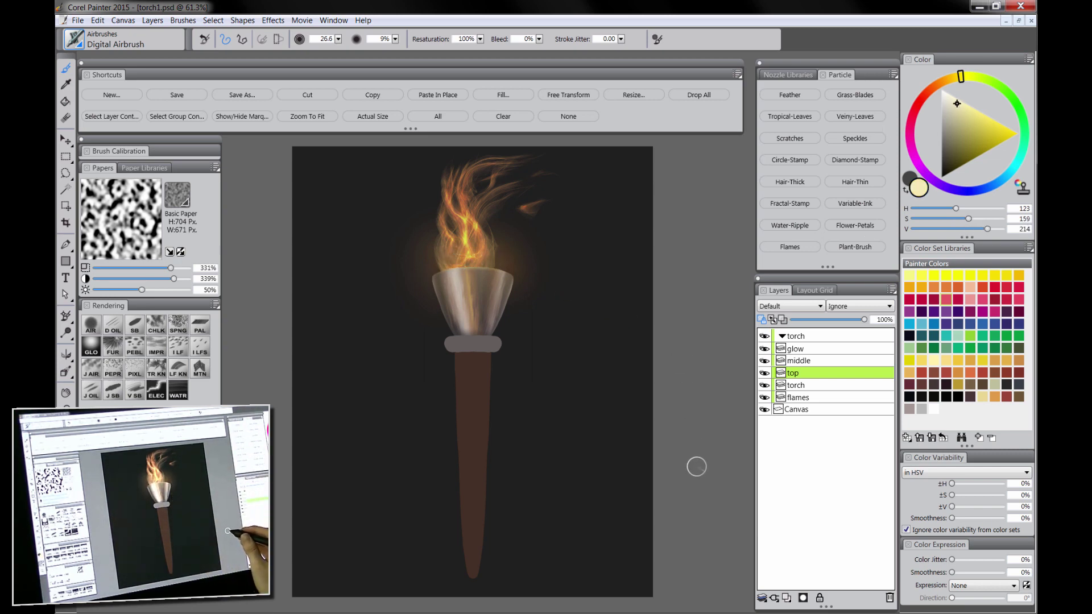
pyautogui.click(949, 167)
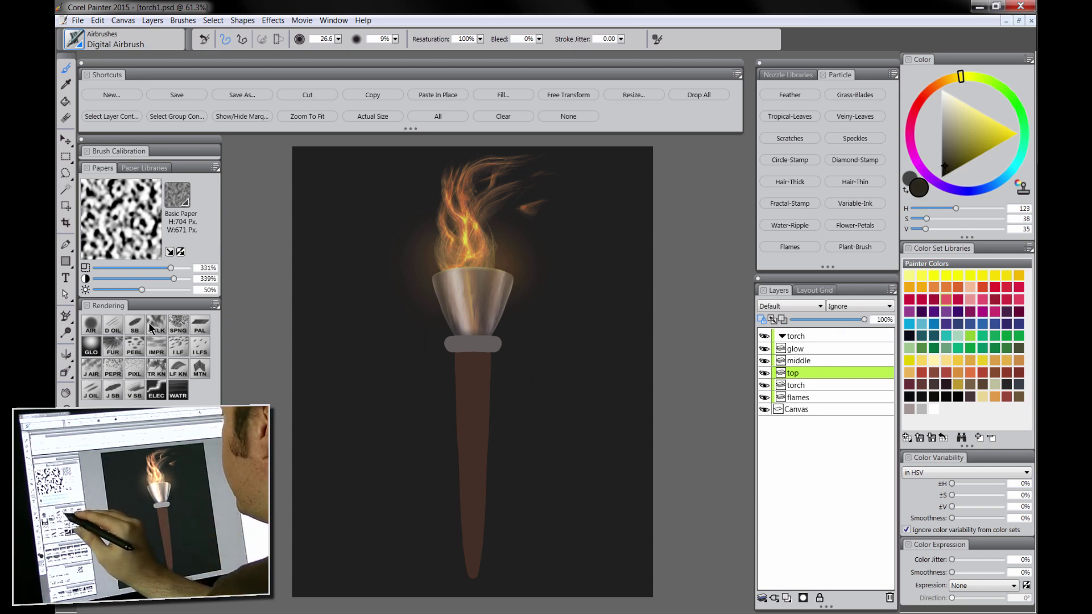
# Pick the Sponge brush, undo a heavy test dab on the cup, and set opacity to 10%
pyautogui.click(181, 330)
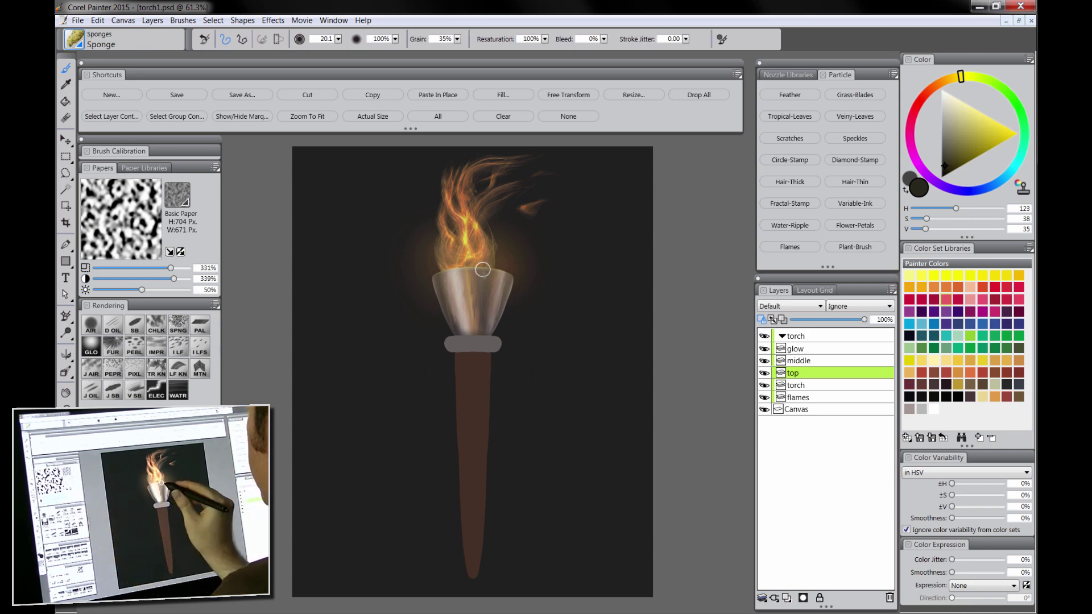
pyautogui.moveTo(483, 271)
pyautogui.mouseDown()
pyautogui.moveTo(471, 288)
pyautogui.moveTo(481, 337)
pyautogui.moveTo(499, 342)
pyautogui.mouseUp()
pyautogui.hotkey('ctrl', 'z')
pyautogui.click(395, 39)
pyautogui.click(362, 48)
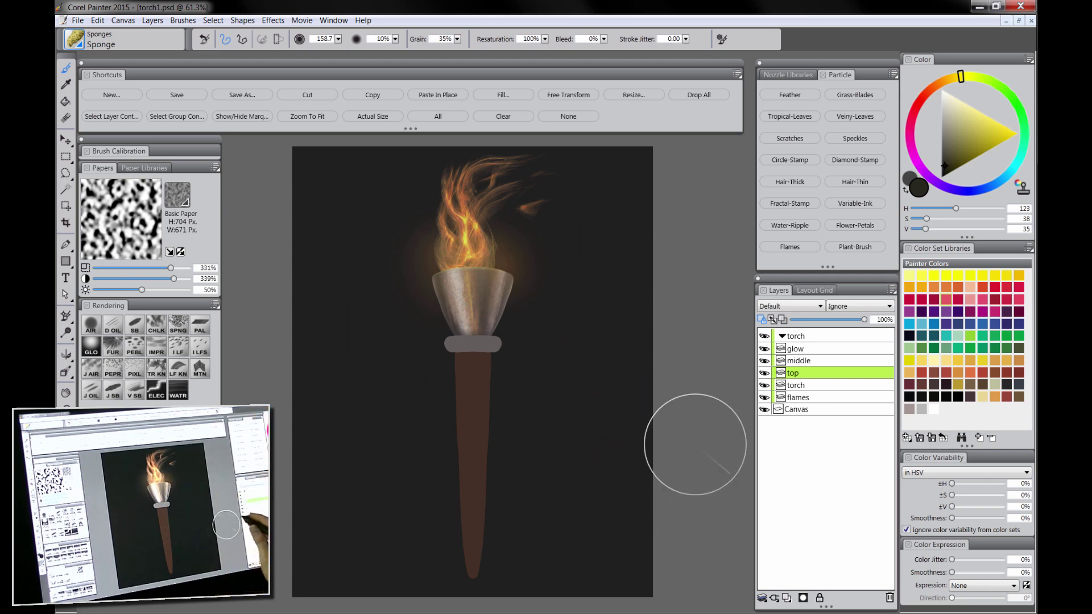
# On the middle layer, airbrush lighter tan highlights sampled from the cup onto the metal band
pyautogui.click(806, 362)
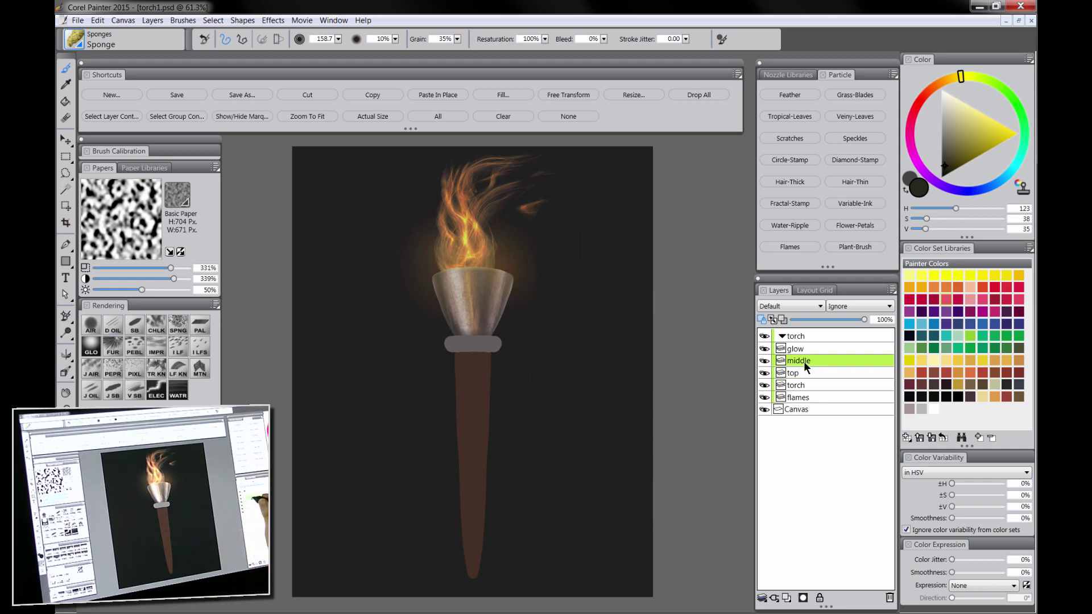
pyautogui.click(767, 362)
pyautogui.click(767, 362)
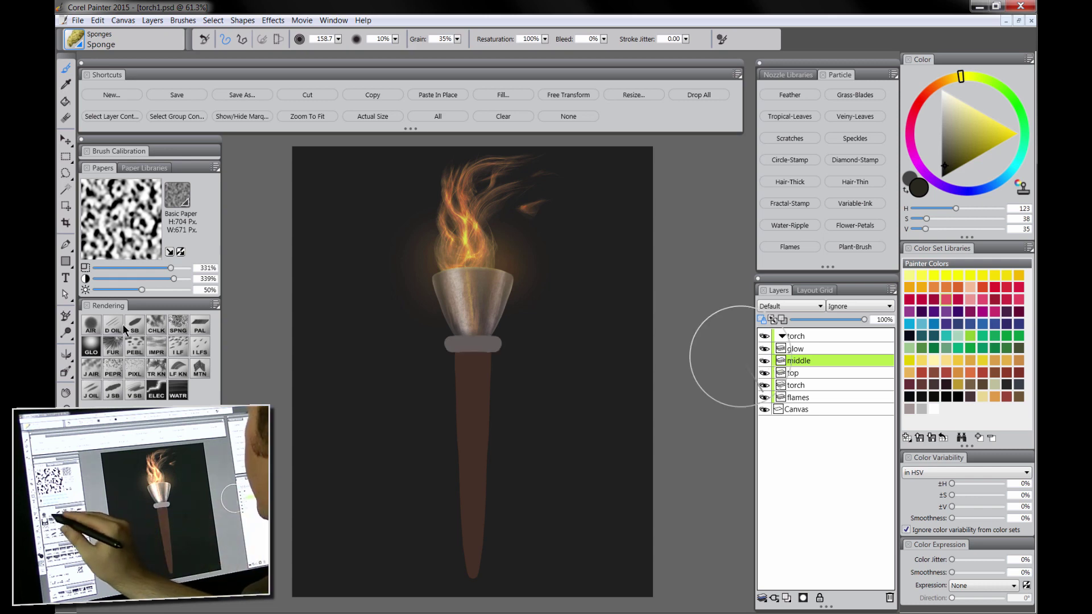
pyautogui.click(90, 324)
pyautogui.keyDown('alt'); pyautogui.click(445, 279); pyautogui.keyUp('alt')
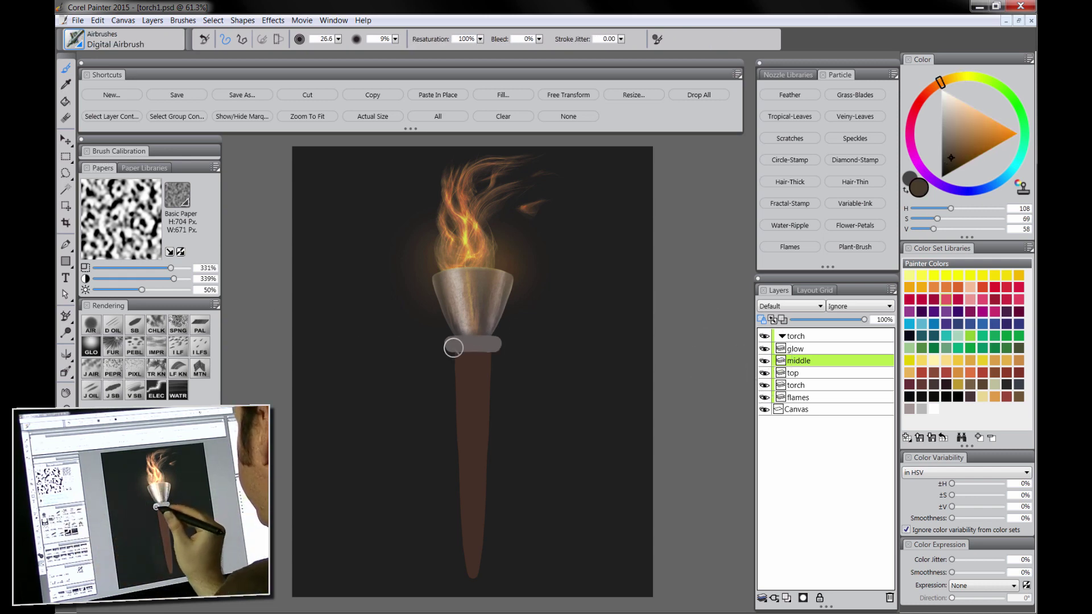
pyautogui.keyDown('alt'); pyautogui.click(480, 282); pyautogui.keyUp('alt')
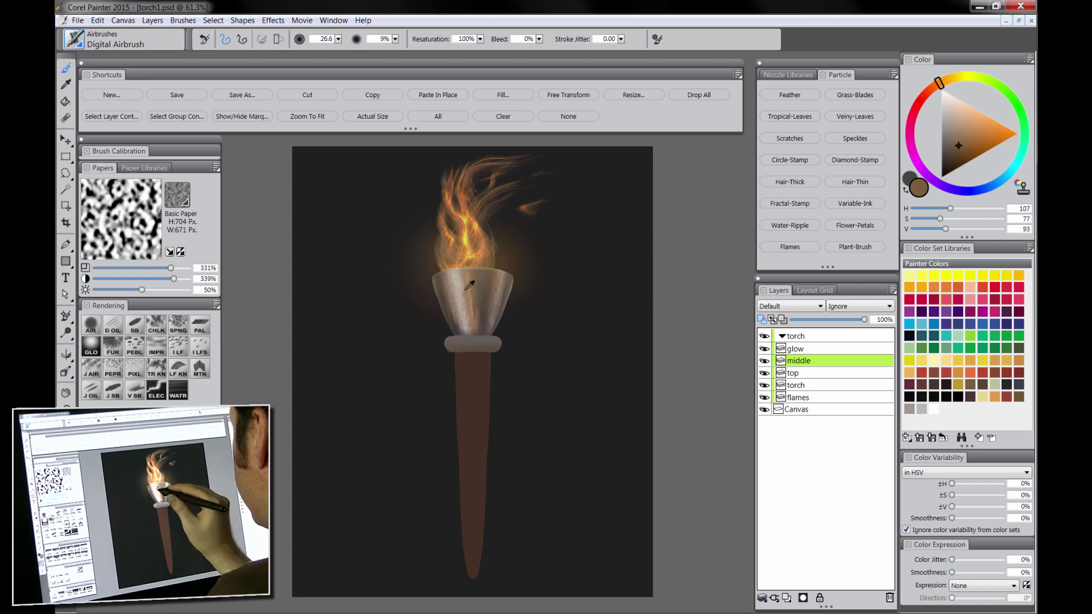
pyautogui.keyDown('alt'); pyautogui.click(476, 323); pyautogui.keyUp('alt')
pyautogui.press('[')
pyautogui.press('[')
pyautogui.moveTo(456, 341); pyautogui.dragTo(495, 342)
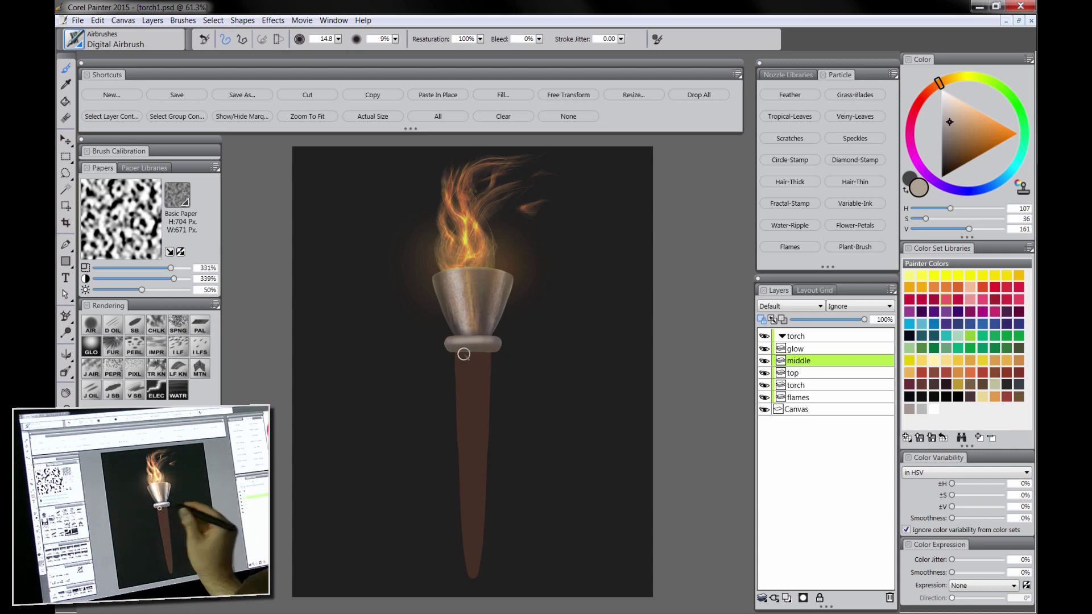
# Refine the band with dark and light tones and sampled flame orange and yellow
pyautogui.click(947, 168)
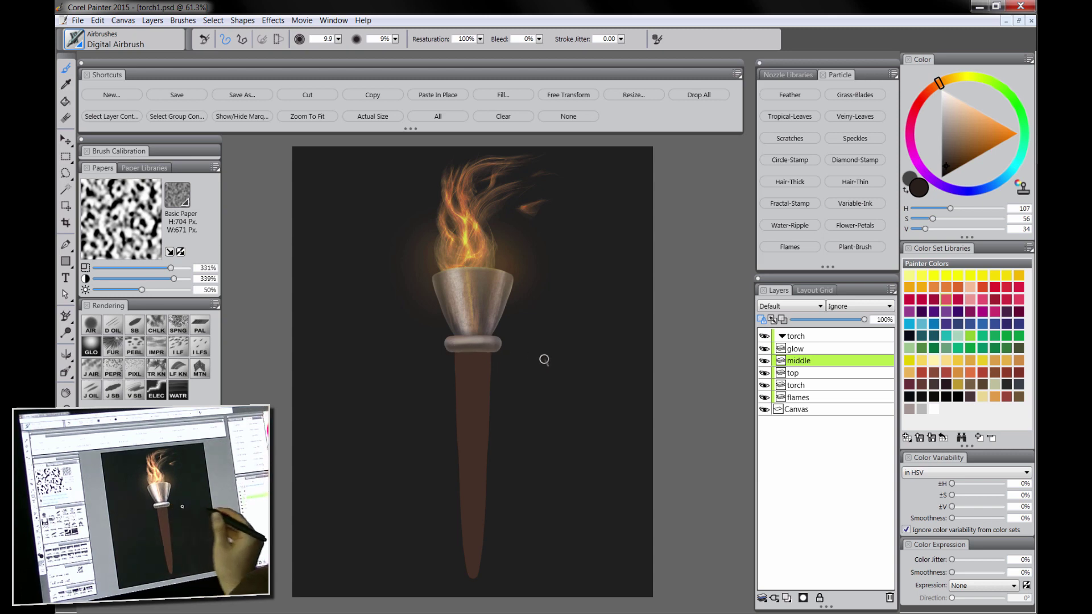
pyautogui.click(946, 114)
pyautogui.press('[')
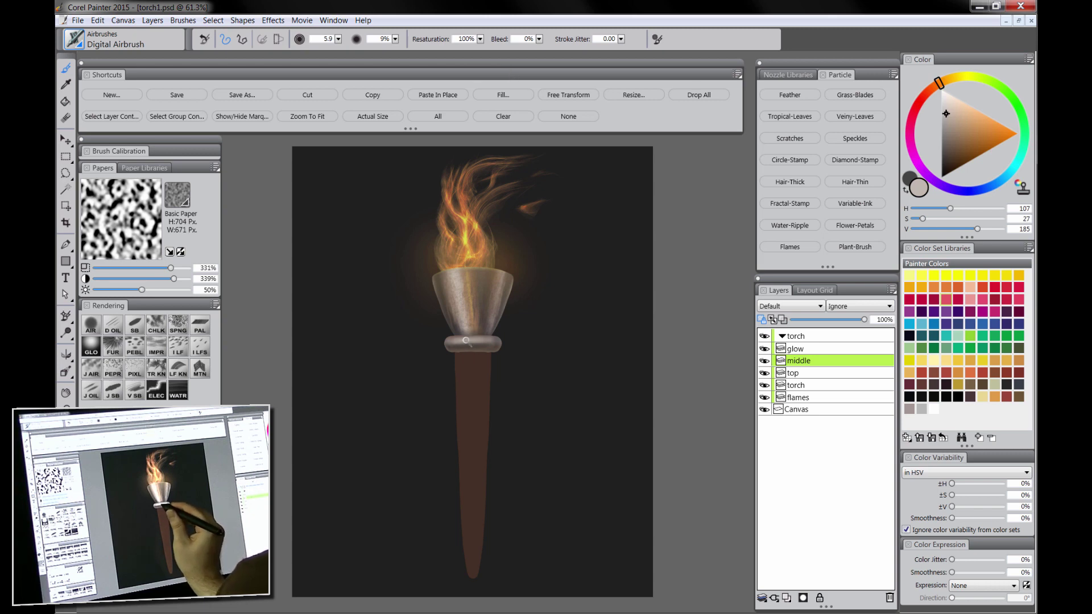
pyautogui.keyDown('alt'); pyautogui.click(476, 238); pyautogui.keyUp('alt')
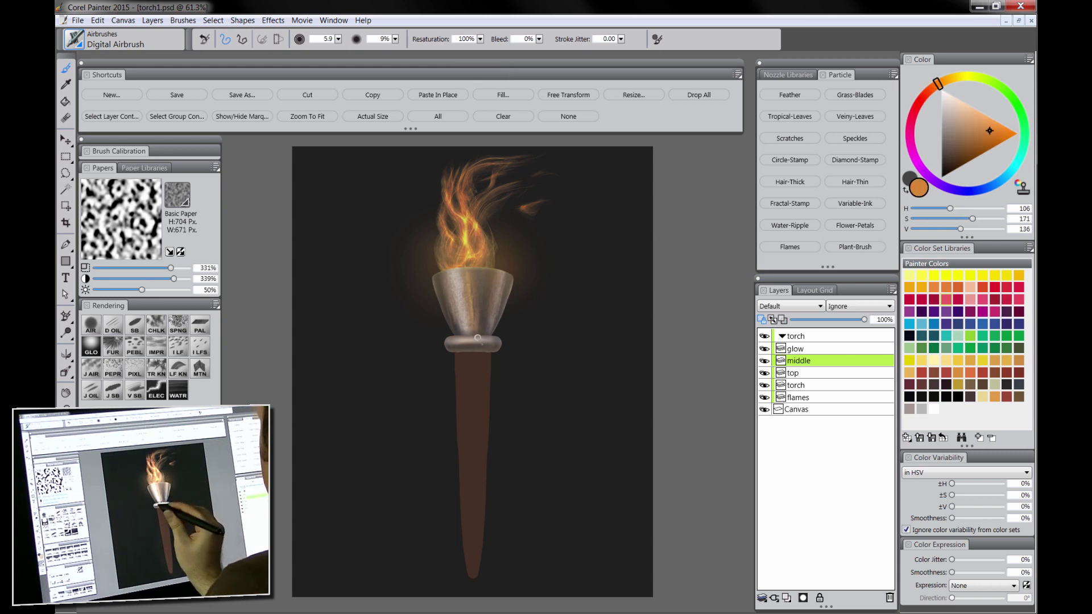
pyautogui.keyDown('alt'); pyautogui.click(476, 232); pyautogui.keyUp('alt')
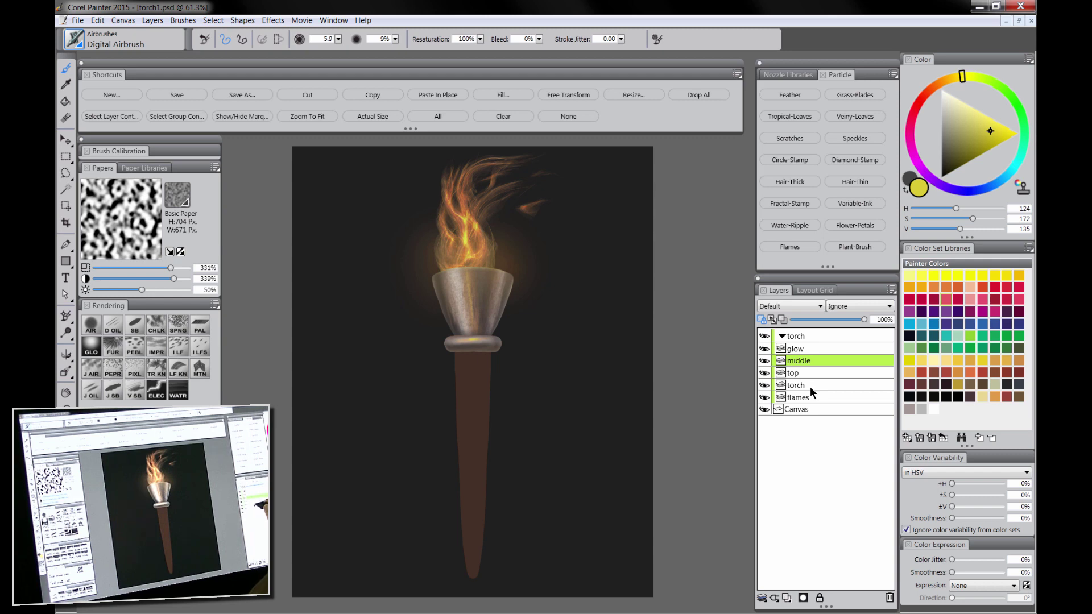
# Pick a very dark colour, make the torch layer active, and return to Digital Airbrush
pyautogui.click(177, 325)
pyautogui.moveTo(968, 166); pyautogui.dragTo(945, 160)
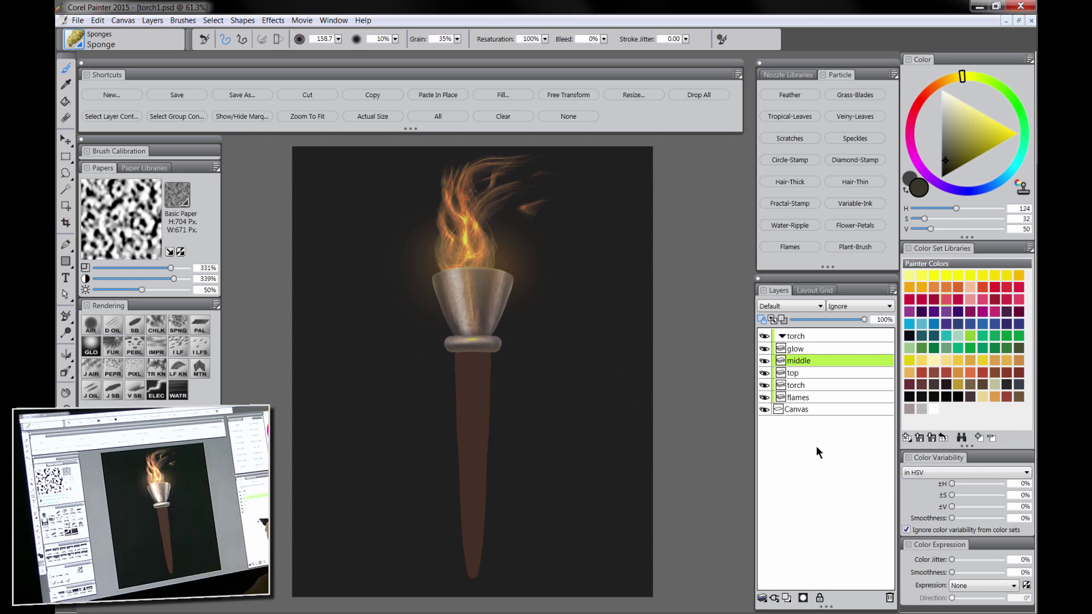
pyautogui.click(811, 386)
pyautogui.click(764, 386)
pyautogui.click(765, 385)
pyautogui.click(91, 325)
# Sample the handle's dark brown and enlarge the Digital Airbrush considerably
pyautogui.keyDown('alt'); pyautogui.click(479, 379); pyautogui.keyUp('alt')
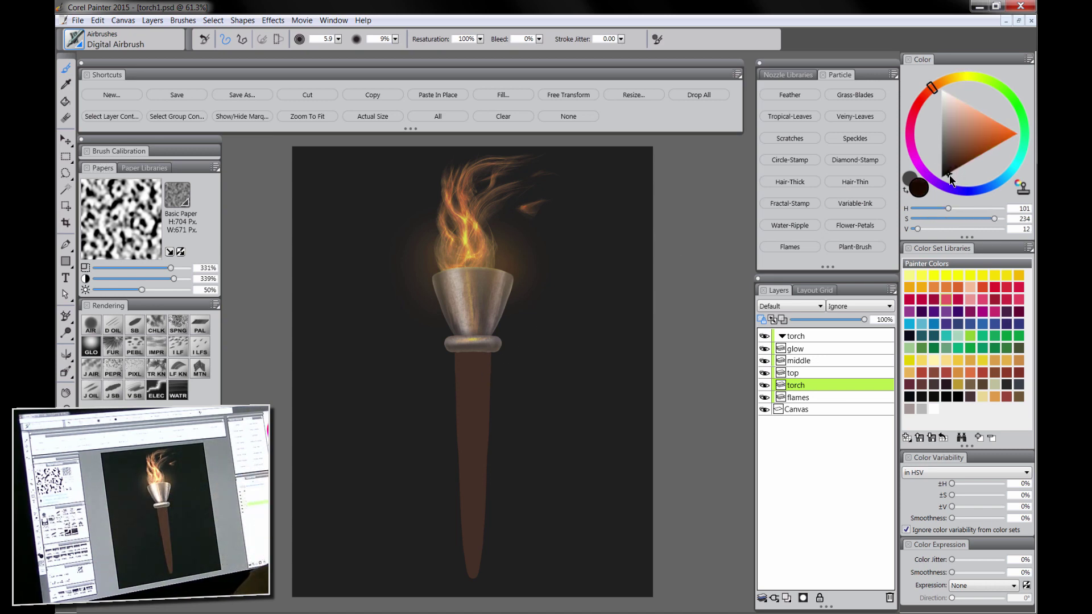
pyautogui.moveTo(492, 345); pyautogui.dragTo(512, 342)
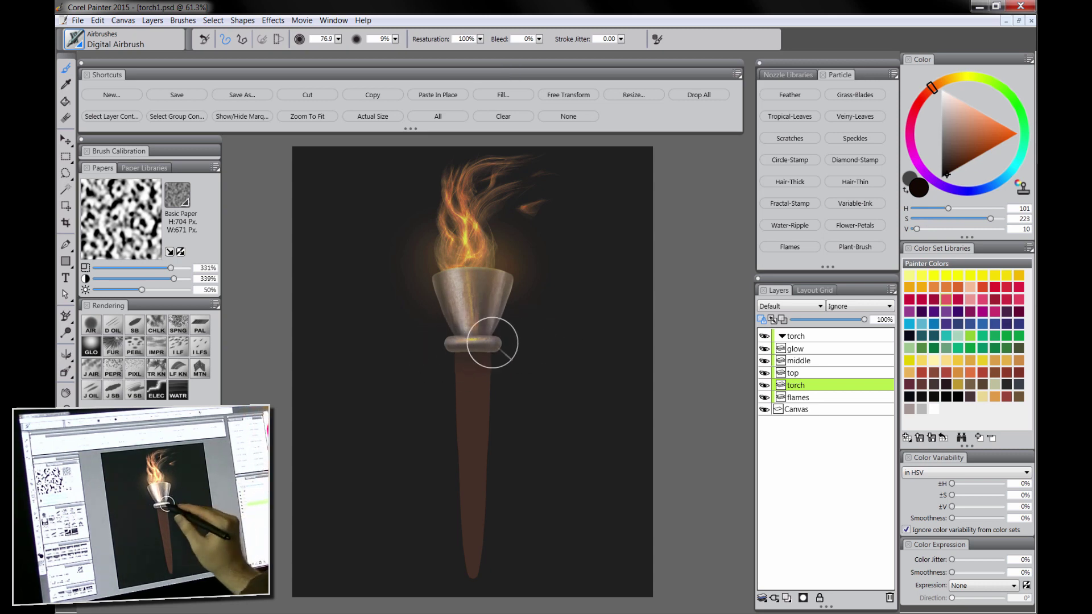
pyautogui.moveTo(474, 345); pyautogui.dragTo(526, 346)
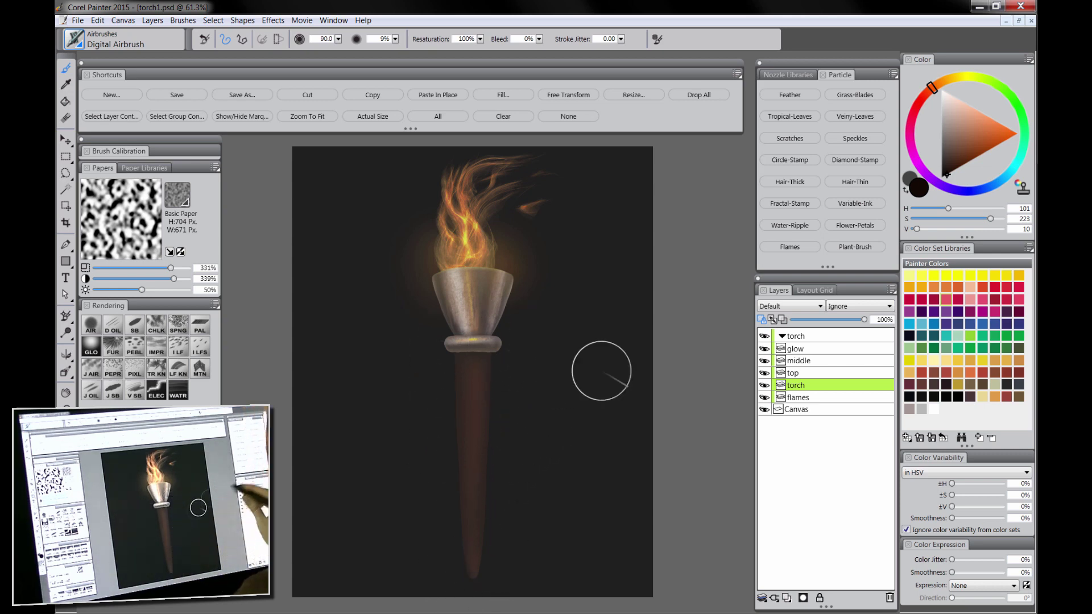
# Pick a lighter brown and airbrush a highlight streak down the handle's centre
pyautogui.click(971, 146)
pyautogui.click(941, 88)
pyautogui.press('[')
pyautogui.press('[')
pyautogui.press('[')
pyautogui.press('[')
pyautogui.press('[')
pyautogui.moveTo(473, 371)
pyautogui.mouseDown()
pyautogui.moveTo(471, 570)
pyautogui.moveTo(462, 367)
pyautogui.mouseUp()
pyautogui.moveTo(466, 414); pyautogui.dragTo(468, 396)
# Shrink the brush and choose a near-black colour
pyautogui.press('[')
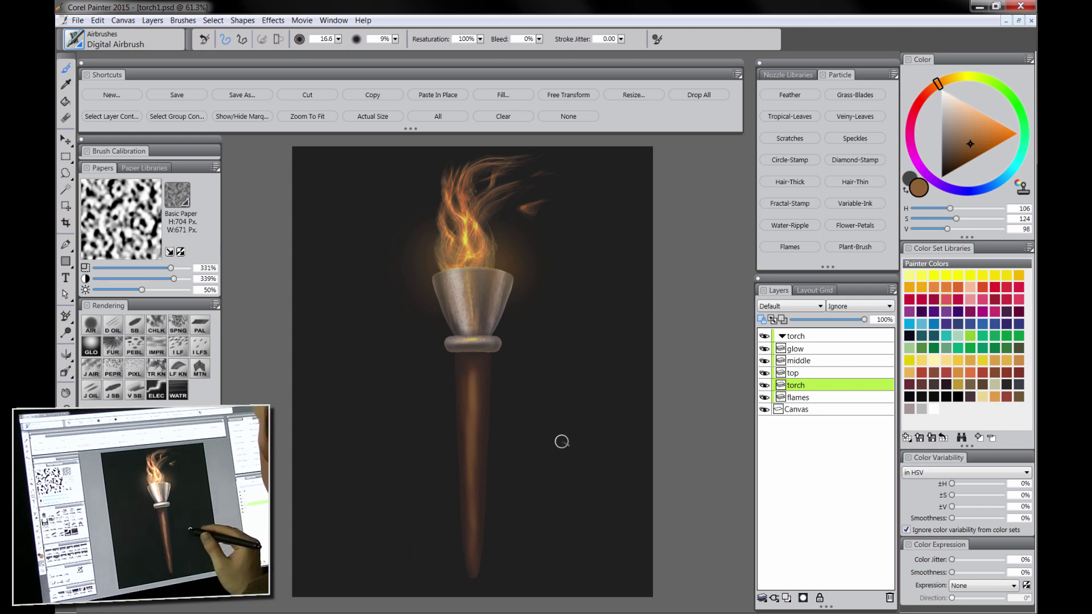
pyautogui.click(947, 173)
pyautogui.click(946, 169)
# Streak wood grain down the handle with Coarse Oily Blender, then load a near-black Sponge
pyautogui.press('b')
pyautogui.moveTo(464, 376)
pyautogui.mouseDown()
pyautogui.moveTo(469, 403)
pyautogui.moveTo(477, 386)
pyautogui.moveTo(472, 544)
pyautogui.moveTo(476, 505)
pyautogui.mouseUp()
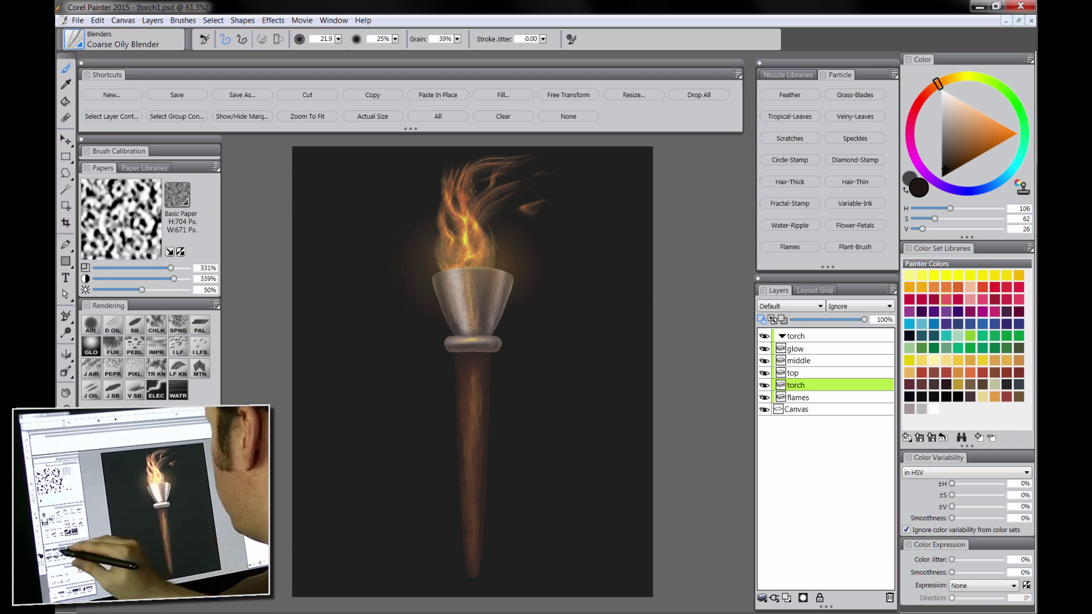
pyautogui.click(142, 500)
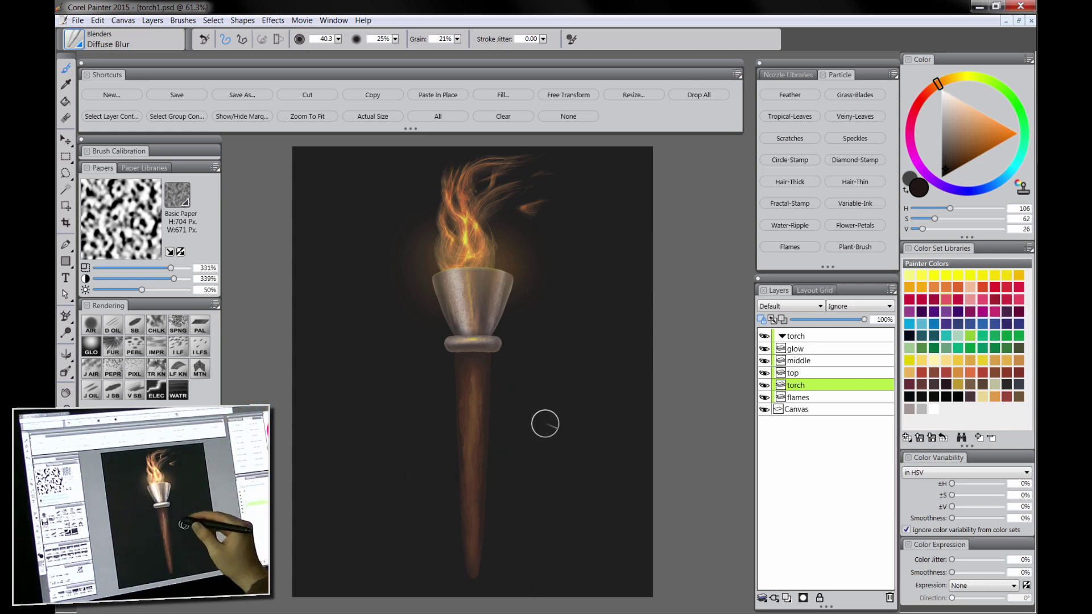
pyautogui.click(179, 324)
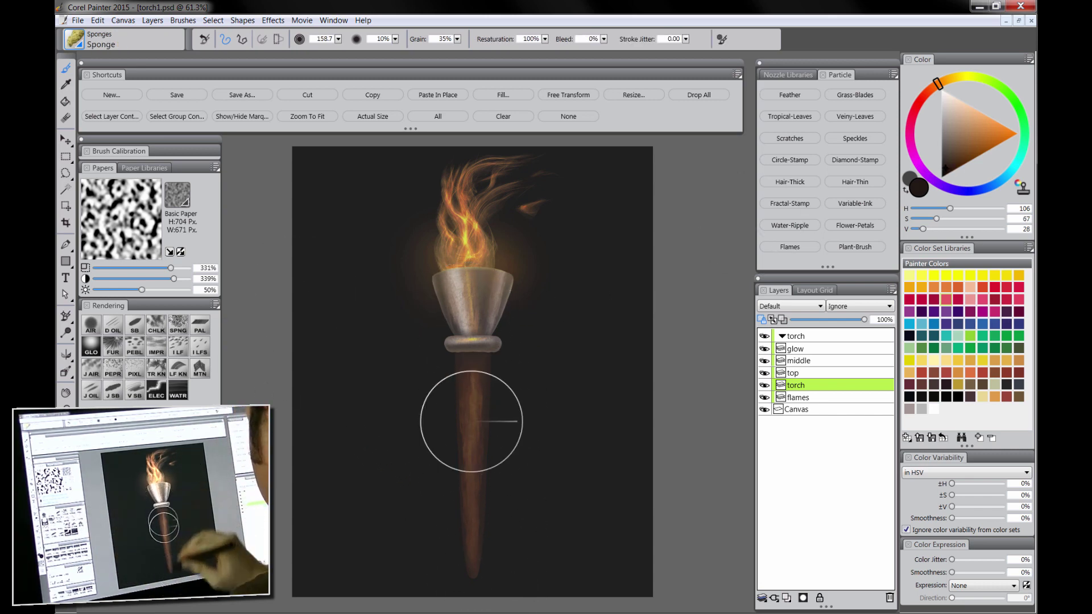
pyautogui.click(944, 176)
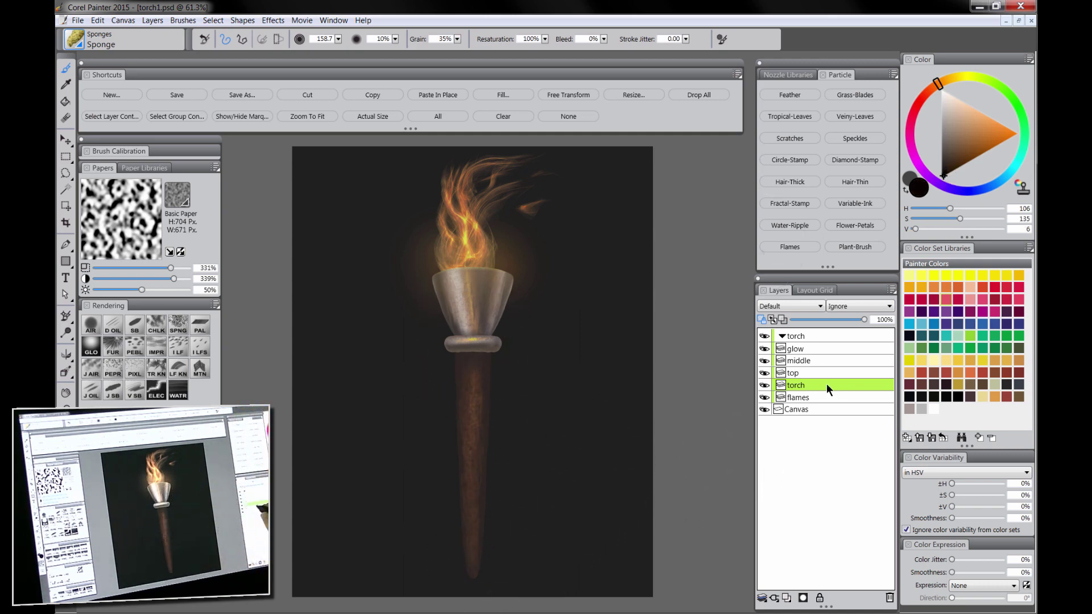
# On the Canvas layer, airbrush a warm orange glow around the torch
pyautogui.click(804, 410)
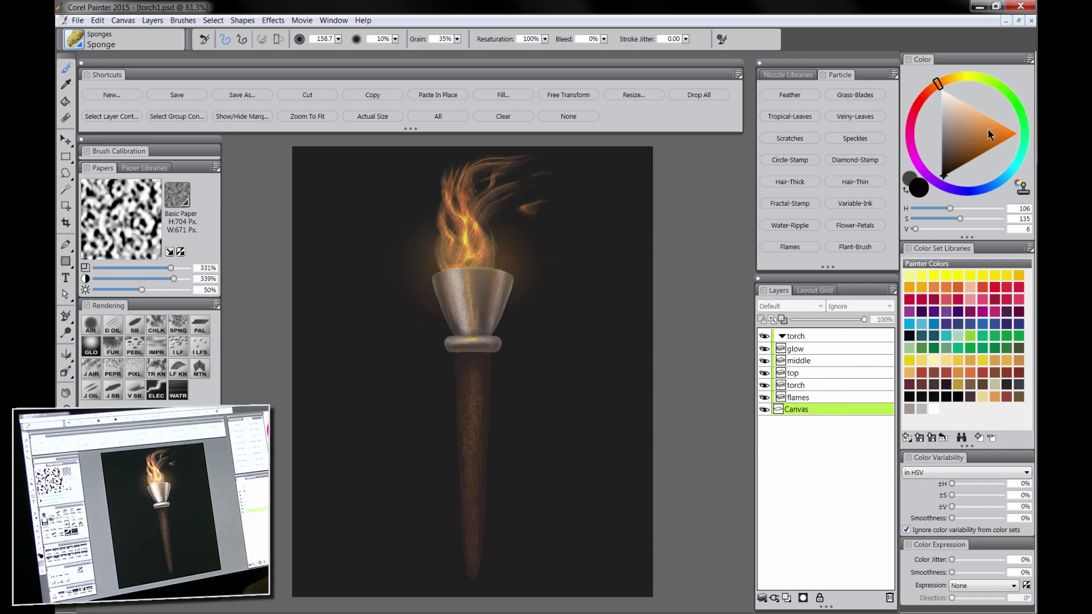
pyautogui.click(989, 146)
pyautogui.click(931, 91)
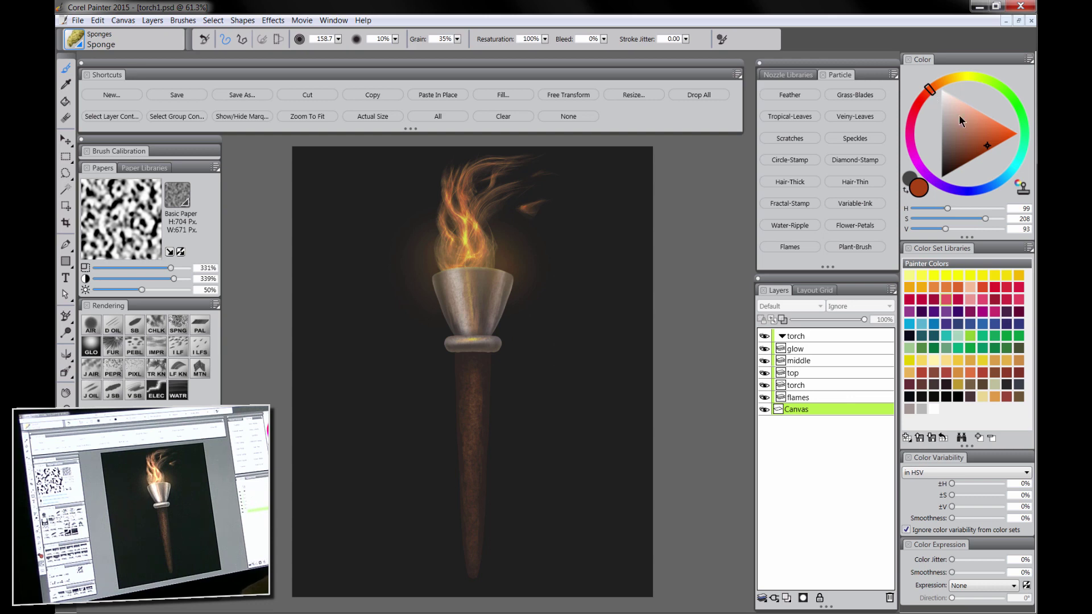
pyautogui.click(91, 326)
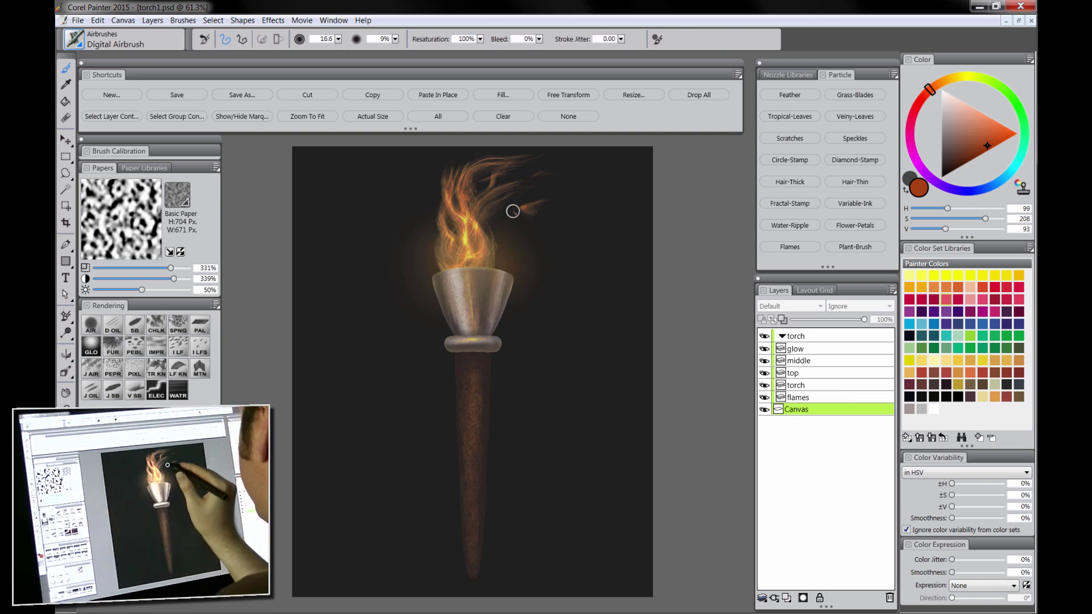
pyautogui.moveTo(521, 293)
pyautogui.mouseDown()
pyautogui.moveTo(470, 207)
pyautogui.moveTo(471, 159)
pyautogui.moveTo(476, 316)
pyautogui.moveTo(359, 196)
pyautogui.moveTo(439, 200)
pyautogui.moveTo(585, 336)
pyautogui.moveTo(360, 391)
pyautogui.moveTo(508, 472)
pyautogui.mouseUp()
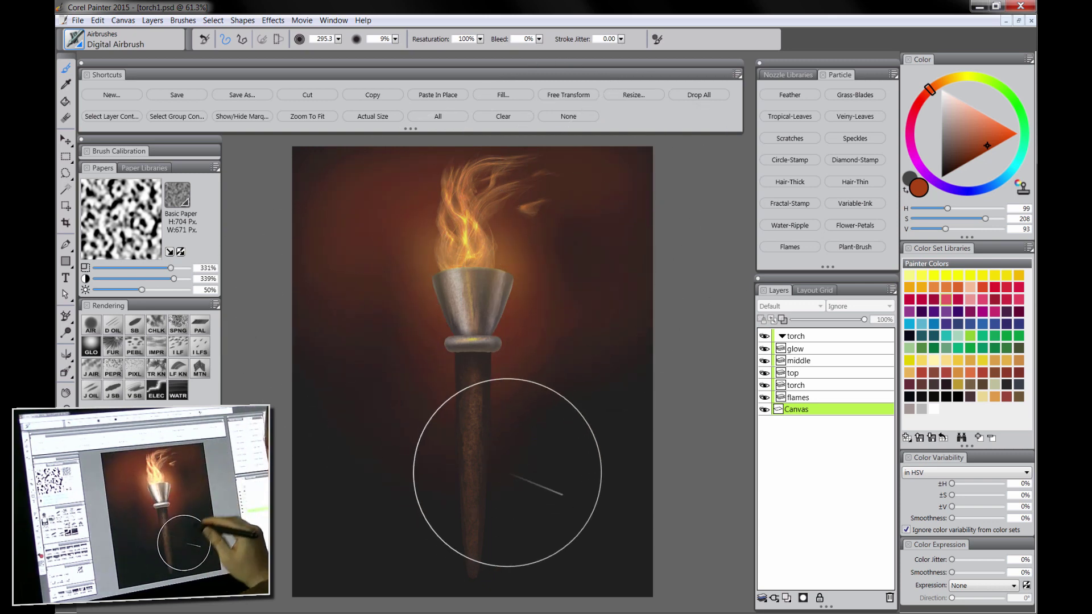
# Shift to a brighter orange and repaint a broader glow around the flame and cup
pyautogui.click(942, 83)
pyautogui.press('[')
pyautogui.press('[')
pyautogui.press('[')
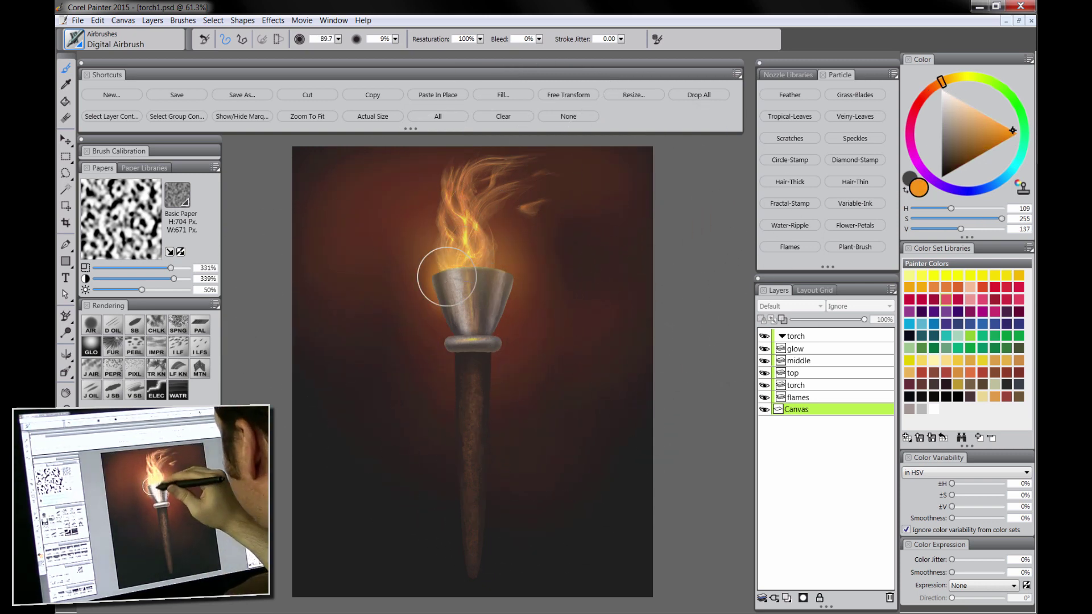
pyautogui.moveTo(509, 301)
pyautogui.mouseDown()
pyautogui.moveTo(506, 247)
pyautogui.moveTo(479, 184)
pyautogui.moveTo(508, 192)
pyautogui.moveTo(519, 287)
pyautogui.moveTo(456, 312)
pyautogui.moveTo(446, 313)
pyautogui.moveTo(420, 213)
pyautogui.mouseUp()
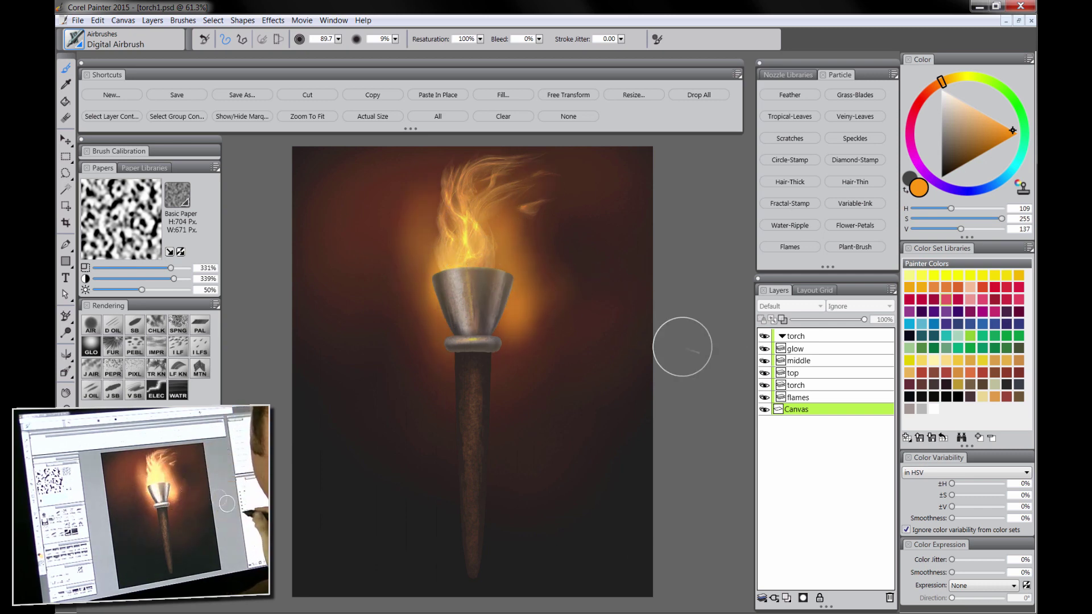
pyautogui.hotkey('ctrl', 'z')
pyautogui.hotkey('ctrl', 'z')
pyautogui.hotkey('ctrl', 'z')
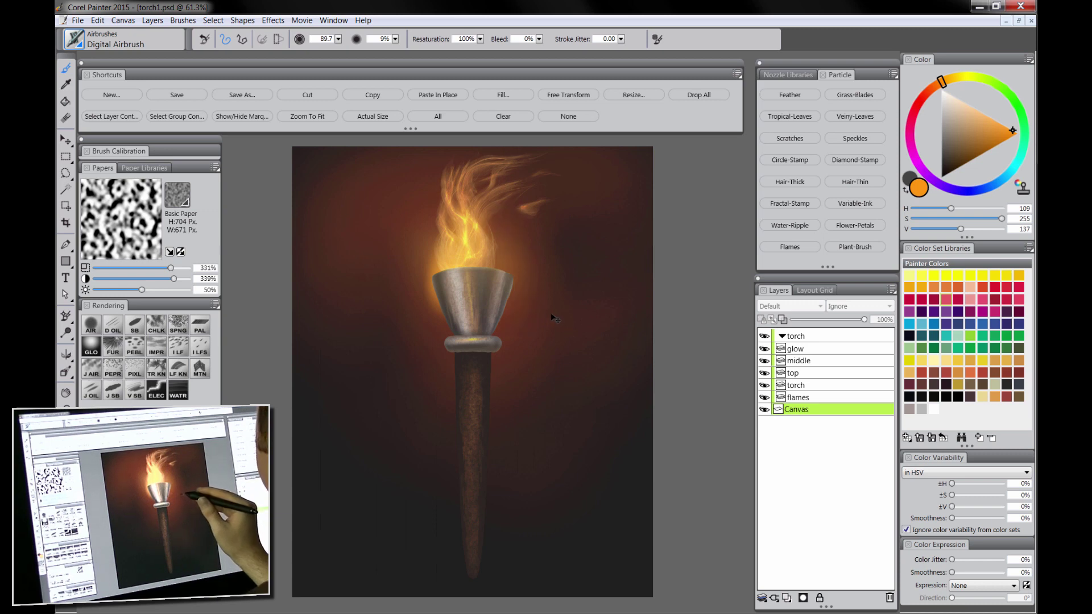
pyautogui.moveTo(505, 273)
pyautogui.mouseDown()
pyautogui.moveTo(409, 273)
pyautogui.moveTo(338, 173)
pyautogui.moveTo(400, 211)
pyautogui.moveTo(529, 241)
pyautogui.moveTo(577, 222)
pyautogui.mouseUp()
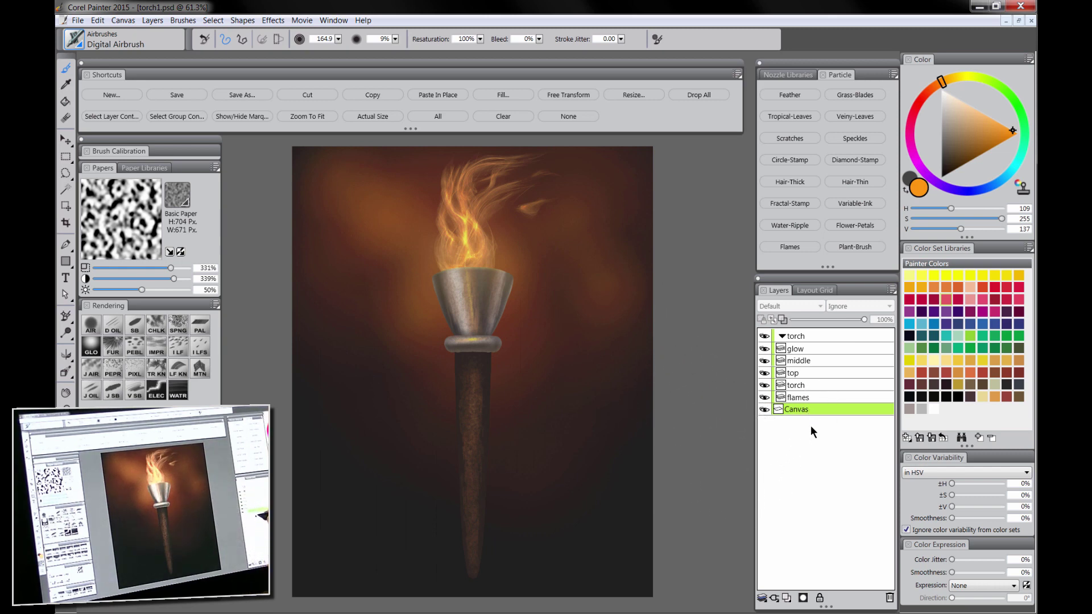
# Compare the painting with the glow layer hidden and shown, then delete the glow layer
pyautogui.click(765, 349)
pyautogui.click(766, 348)
pyautogui.click(766, 349)
pyautogui.click(803, 349)
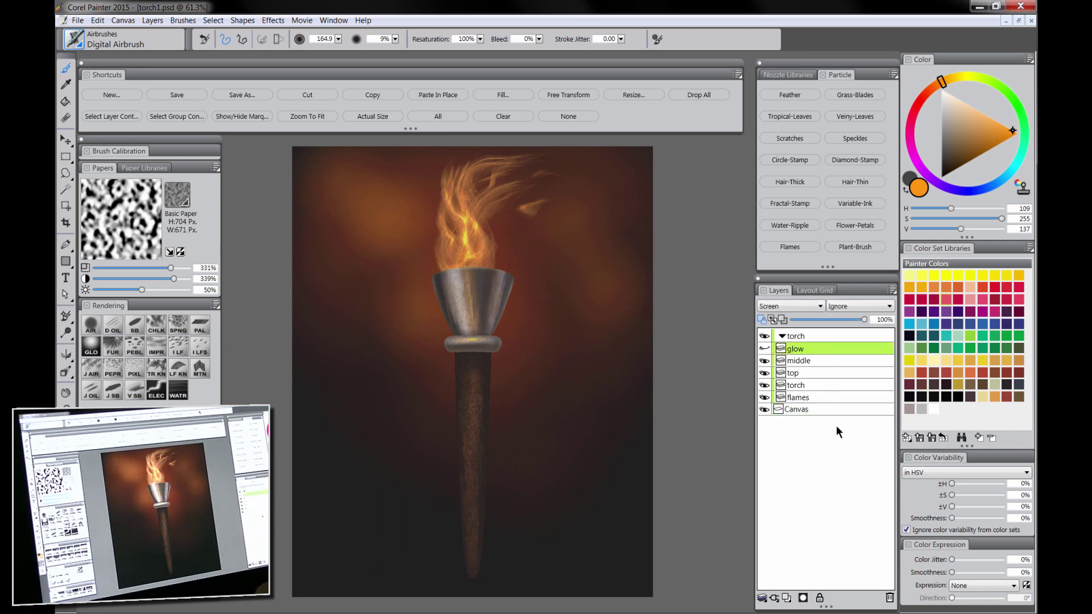
pyautogui.click(890, 599)
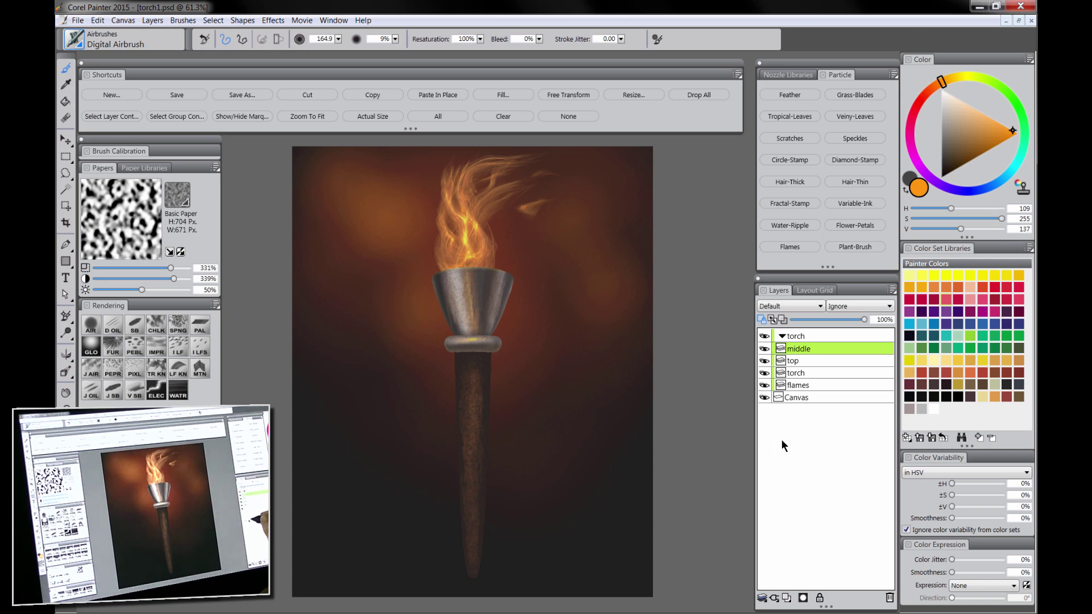
# Select the torch layer and sample a darker brownish orange from the handle
pyautogui.click(807, 372)
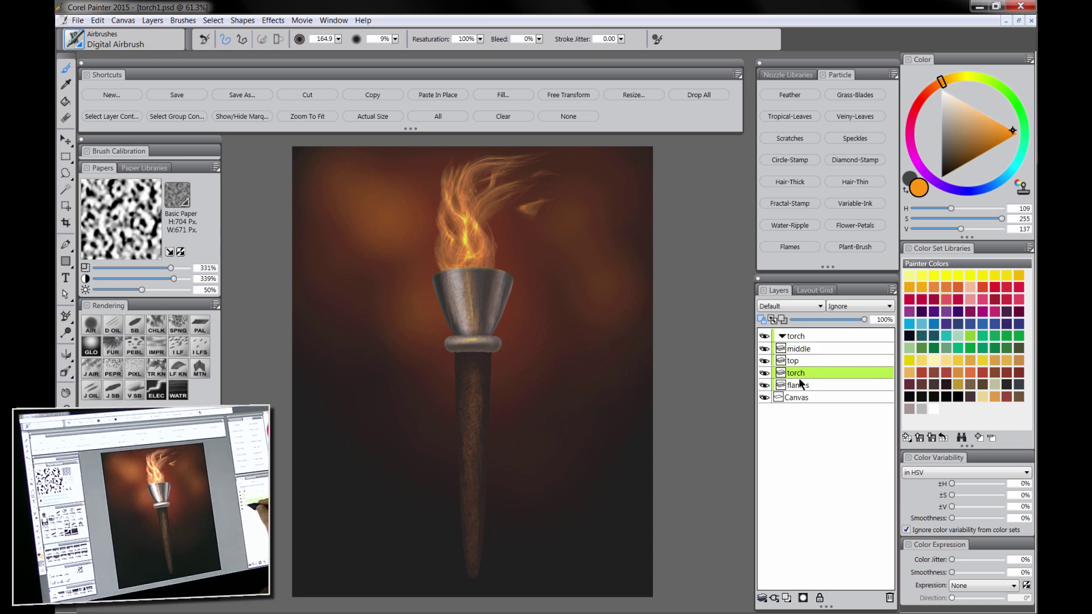
pyautogui.press('[')
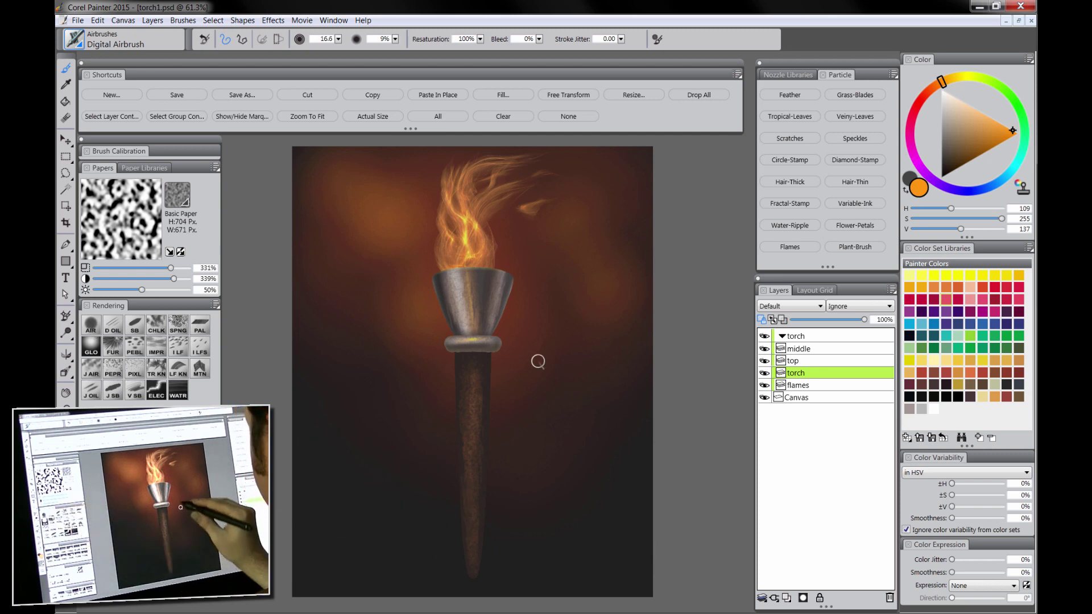
pyautogui.keyDown('alt'); pyautogui.click(455, 383); pyautogui.keyUp('alt')
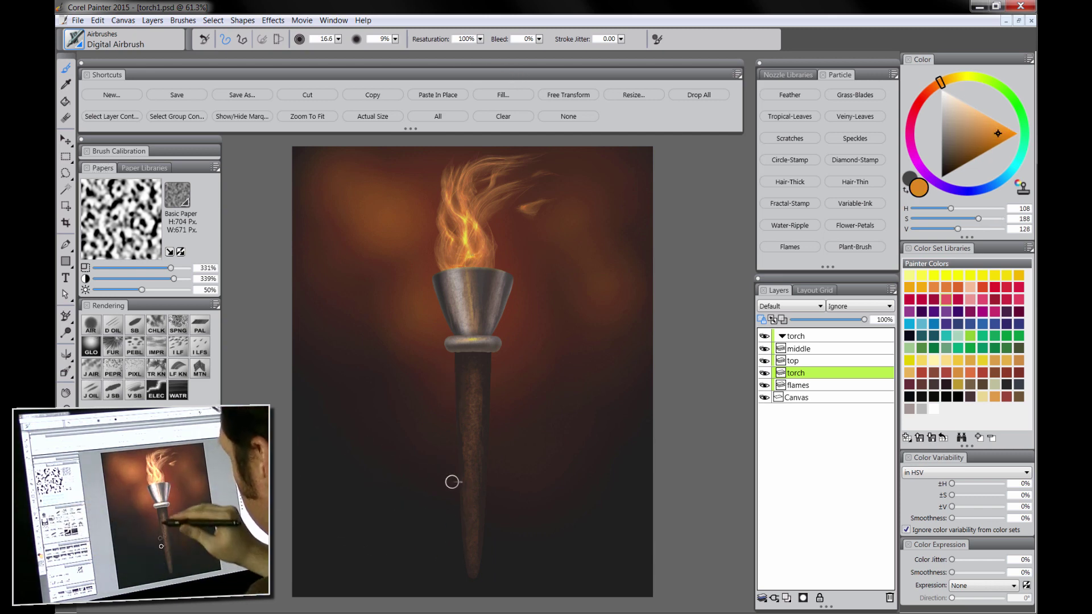
pyautogui.press(']')
pyautogui.press(']')
pyautogui.press(']')
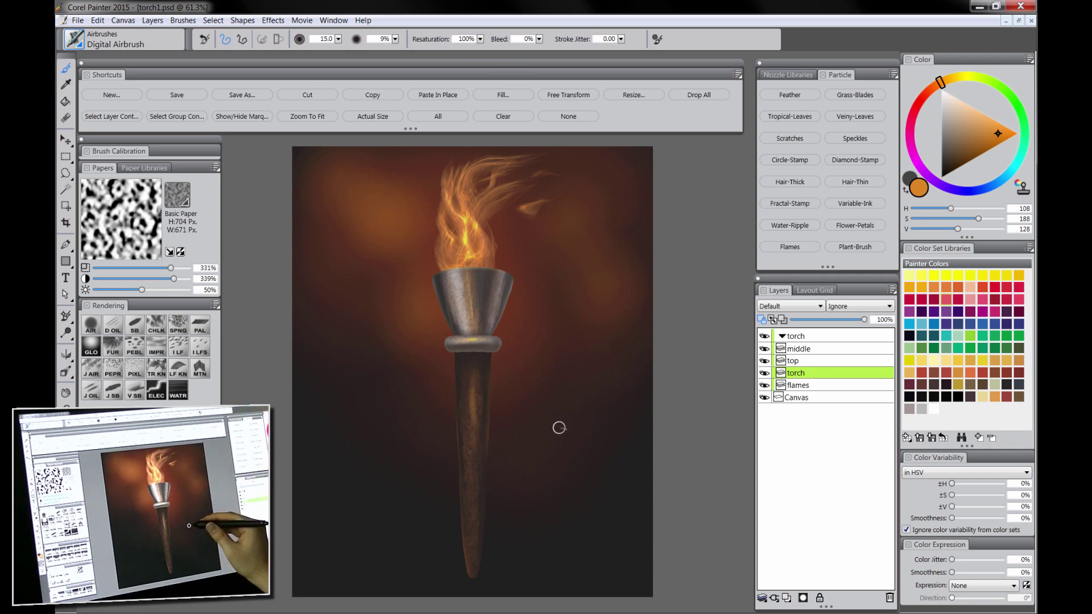
# On the top layer, pick a pale peach highlight colour for the cup
pyautogui.click(809, 348)
pyautogui.click(796, 361)
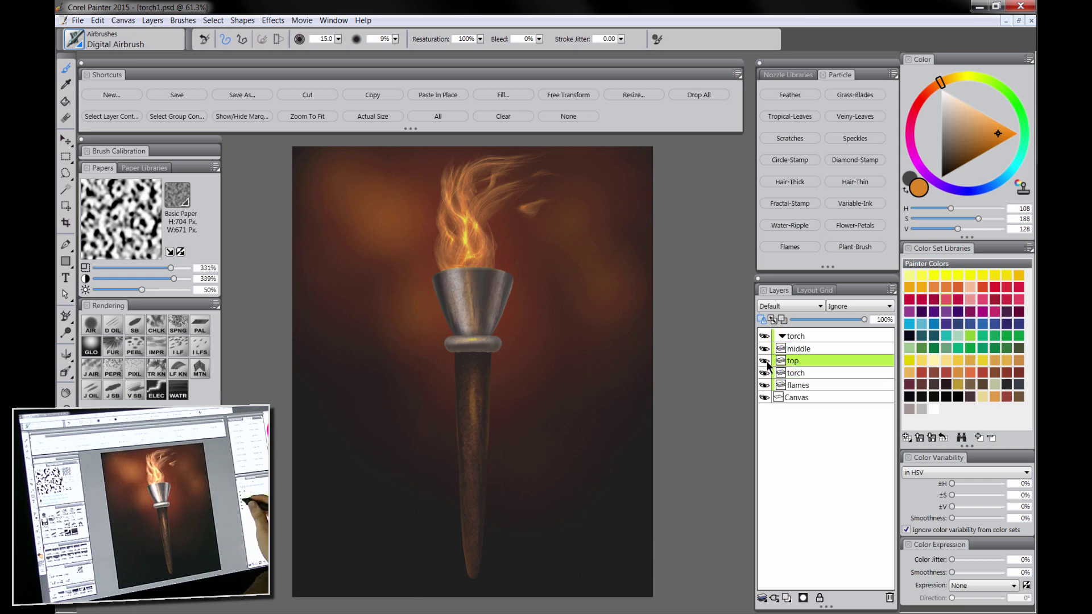
pyautogui.click(960, 102)
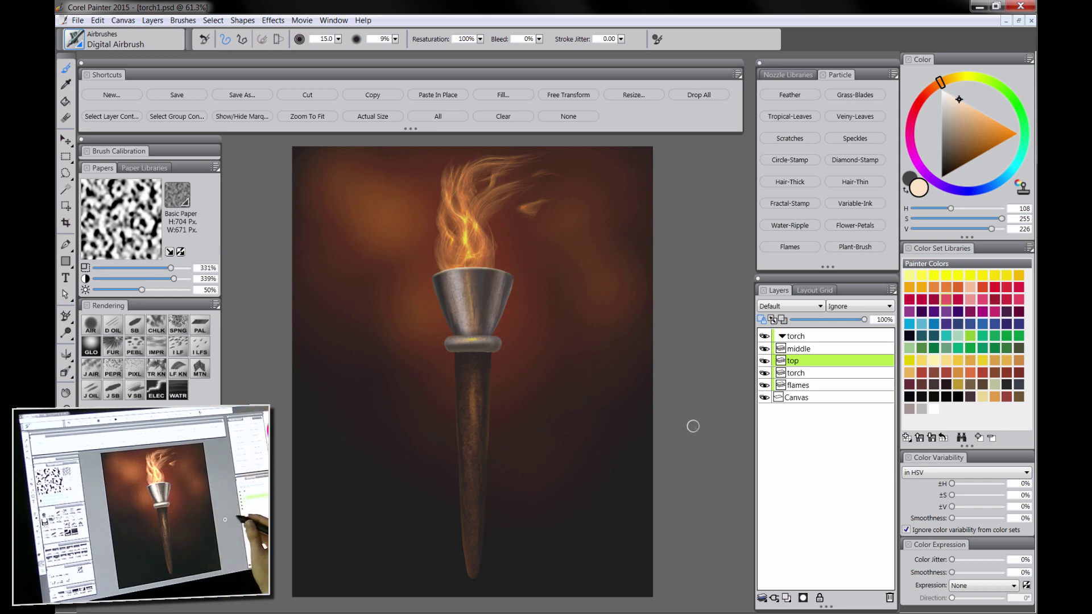
# On the middle layer, sample dark browns and near-black from the handle, band and cup
pyautogui.click(802, 349)
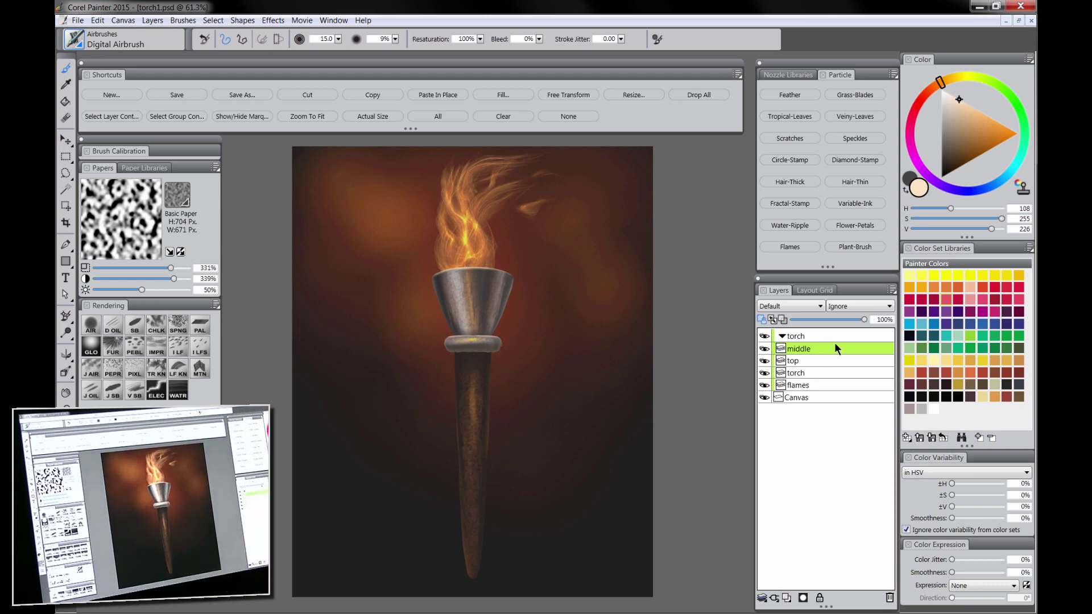
pyautogui.keyDown('alt'); pyautogui.click(484, 380); pyautogui.keyUp('alt')
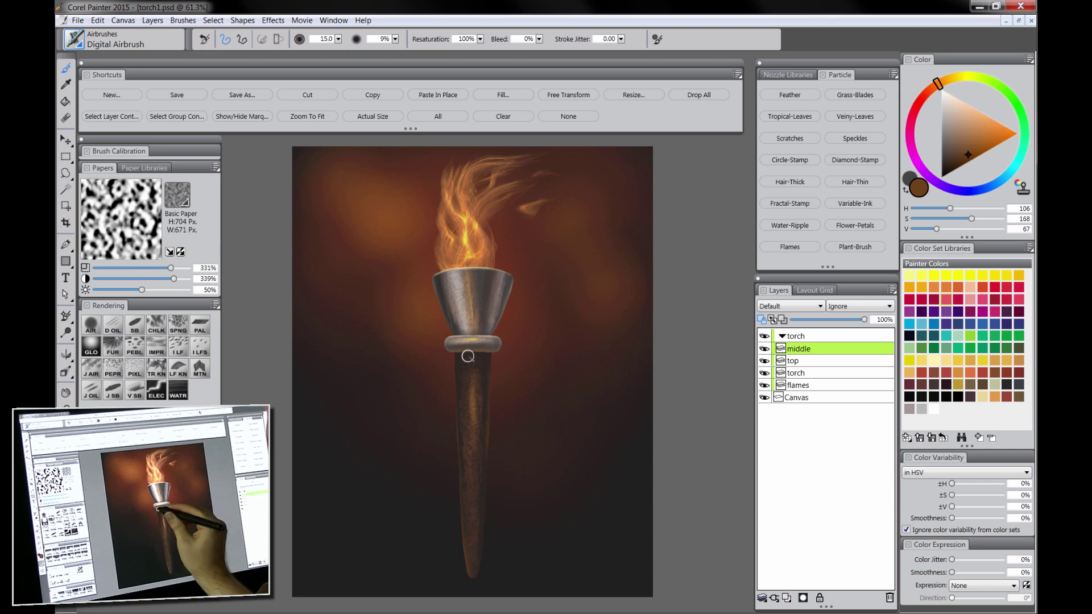
pyautogui.keyDown('alt'); pyautogui.click(461, 353); pyautogui.keyUp('alt')
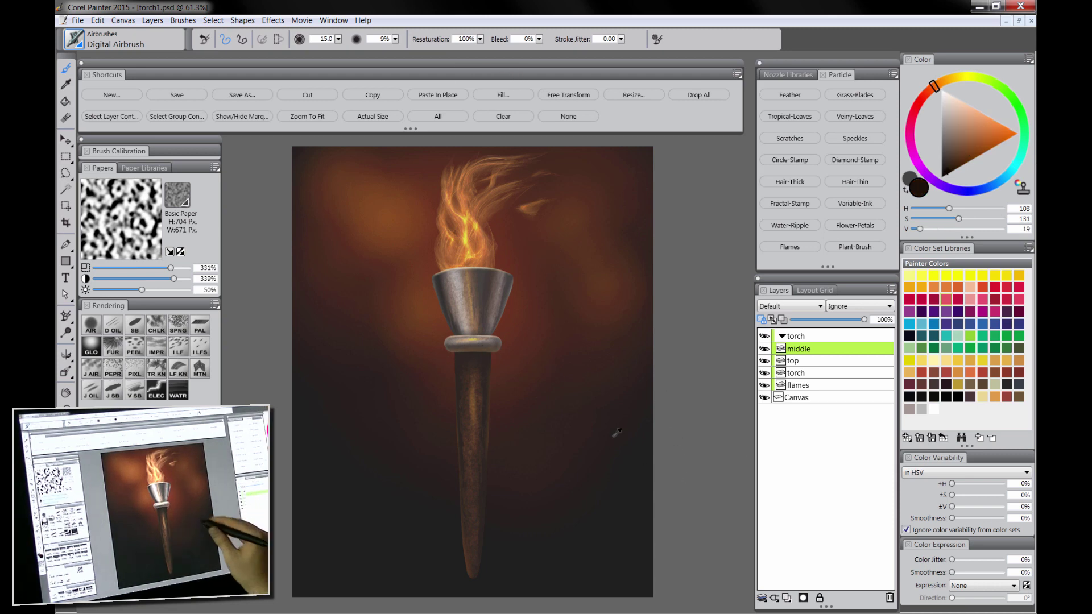
pyautogui.keyDown('alt'); pyautogui.click(532, 316); pyautogui.keyUp('alt')
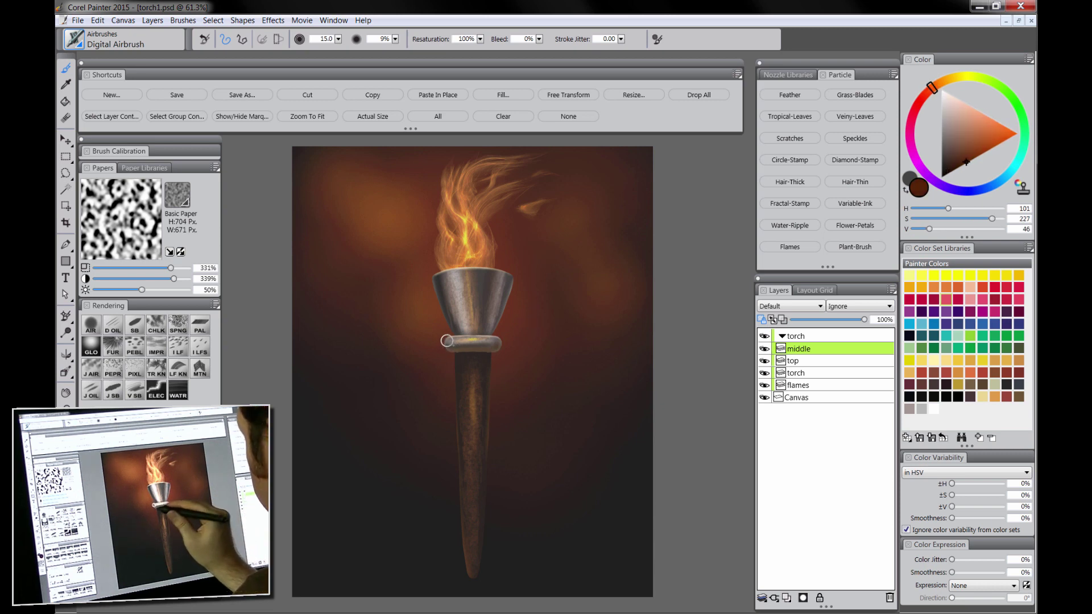
pyautogui.click(806, 360)
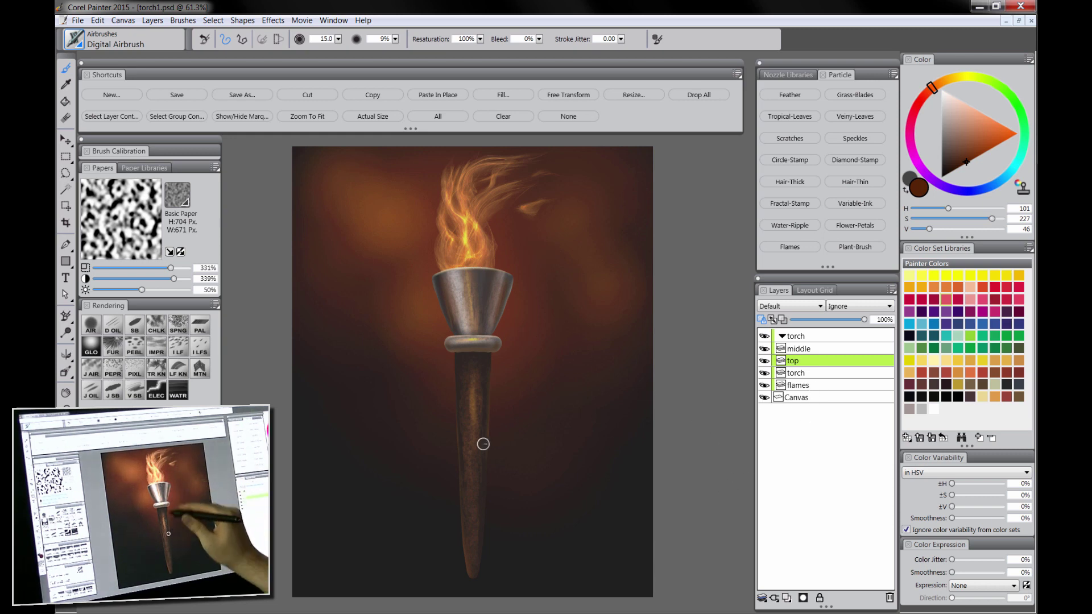
# Dab Sponge texture at 54% opacity across the background wall on the Canvas layer
pyautogui.click(808, 398)
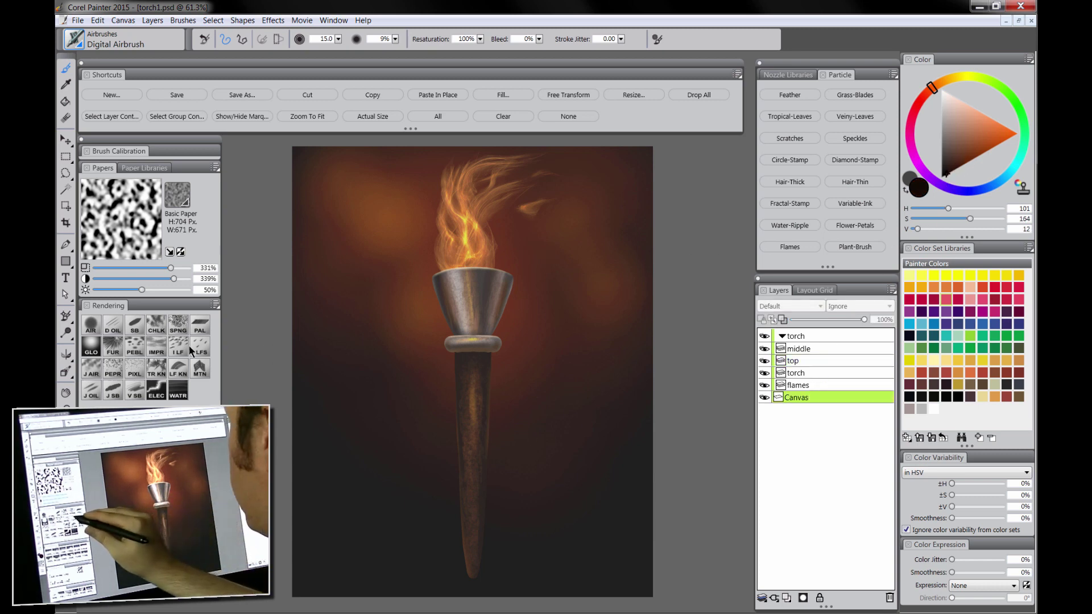
pyautogui.click(178, 326)
pyautogui.moveTo(396, 39); pyautogui.dragTo(428, 44)
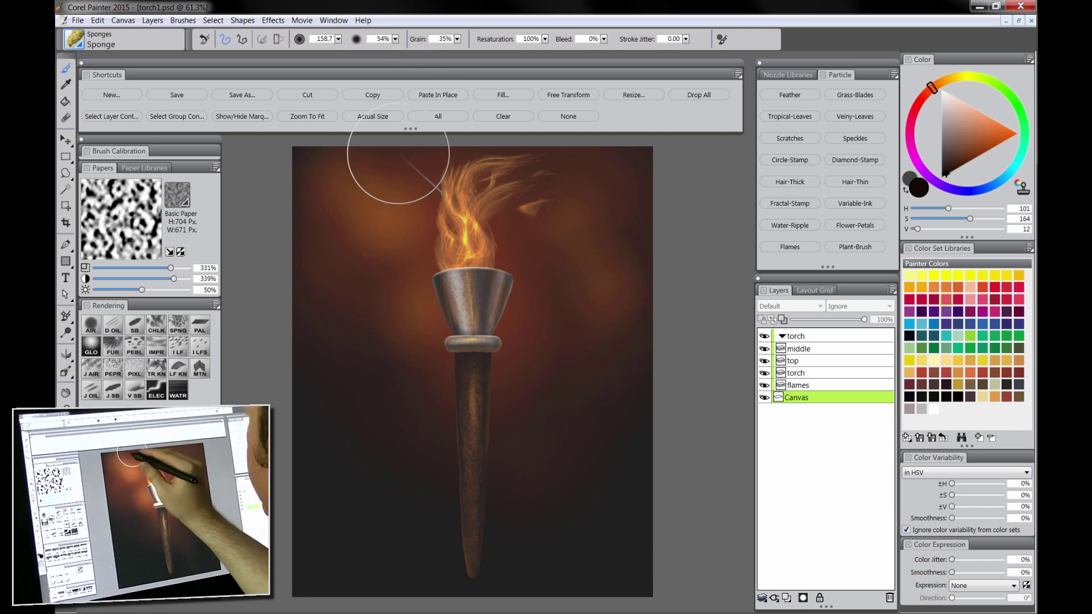
pyautogui.press('Tab')
pyautogui.moveTo(459, 93)
pyautogui.mouseDown()
pyautogui.moveTo(676, 104)
pyautogui.moveTo(771, 175)
pyautogui.mouseUp()
pyautogui.moveTo(626, 262); pyautogui.dragTo(432, 205)
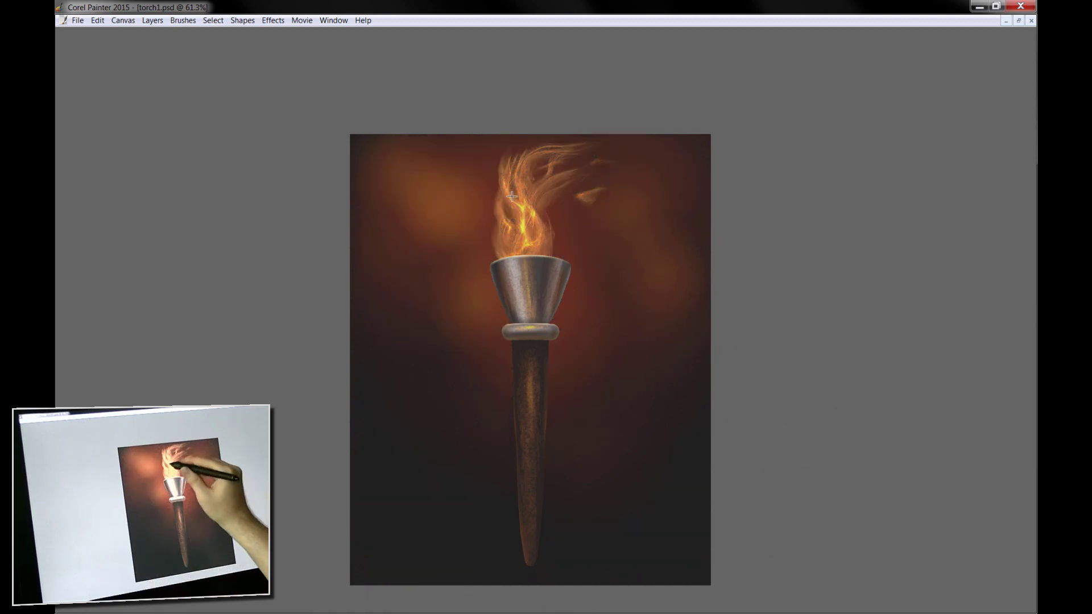
pyautogui.moveTo(512, 200); pyautogui.dragTo(616, 199)
pyautogui.hotkey('ctrl', 'z')
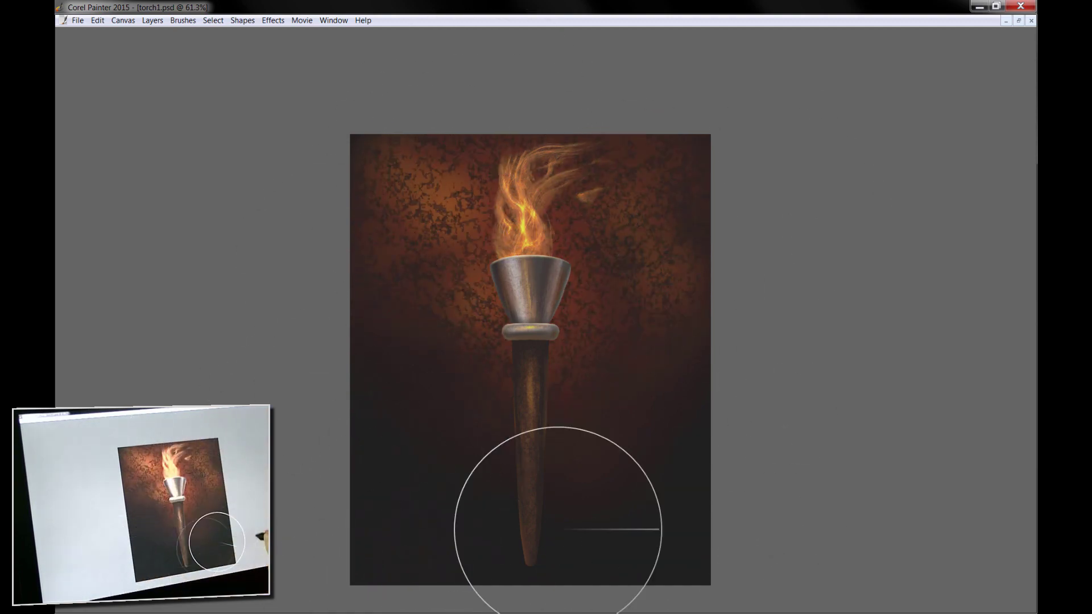
# Brush warm vertical streaks over the upper-left and right sides of the wall
pyautogui.press('Tab')
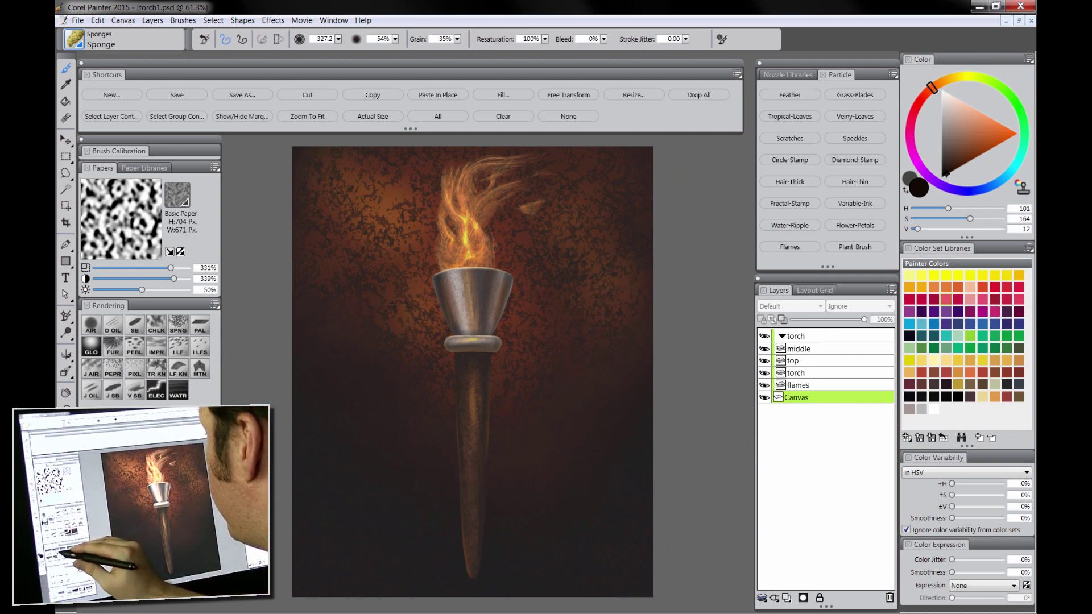
pyautogui.press('Tab')
pyautogui.press('Tab')
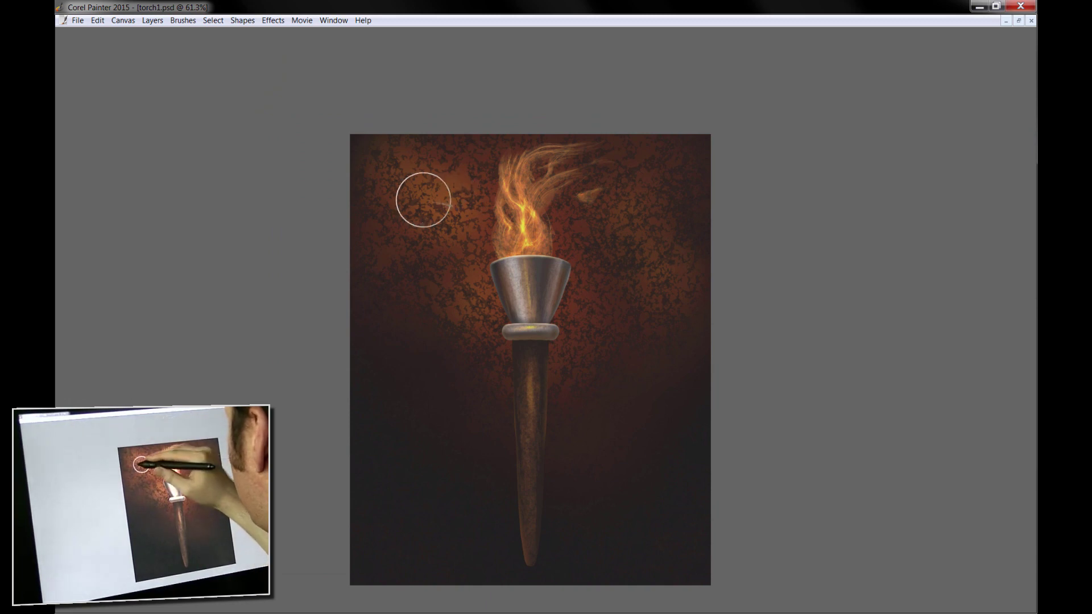
pyautogui.moveTo(412, 193)
pyautogui.mouseDown()
pyautogui.moveTo(394, 242)
pyautogui.moveTo(426, 280)
pyautogui.moveTo(436, 183)
pyautogui.moveTo(470, 170)
pyautogui.moveTo(487, 312)
pyautogui.mouseUp()
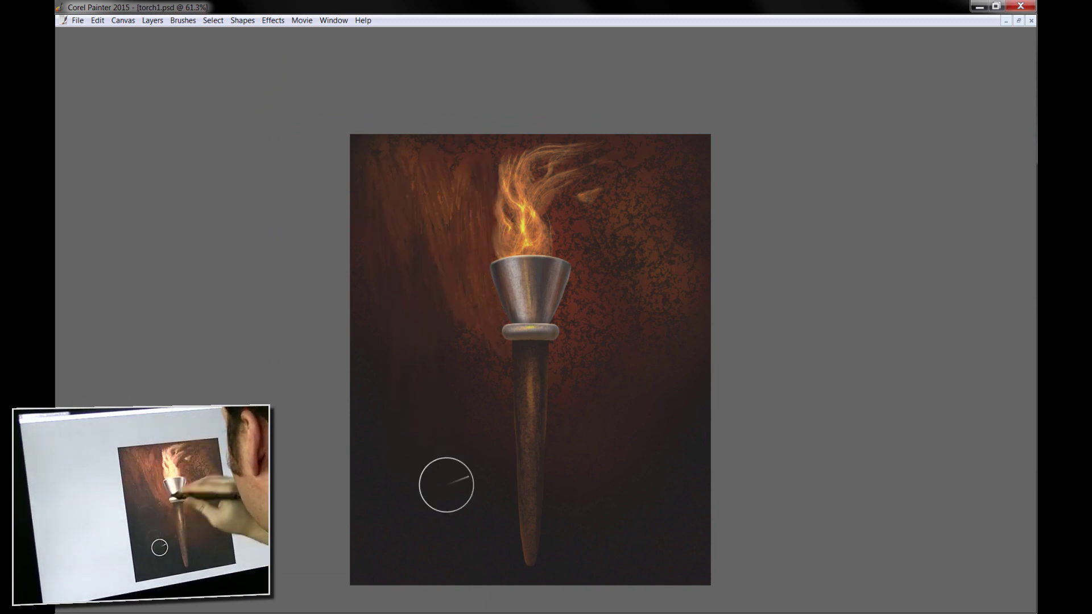
pyautogui.moveTo(598, 234)
pyautogui.mouseDown()
pyautogui.moveTo(640, 341)
pyautogui.moveTo(626, 174)
pyautogui.moveTo(511, 147)
pyautogui.moveTo(631, 195)
pyautogui.moveTo(581, 368)
pyautogui.moveTo(681, 258)
pyautogui.mouseUp()
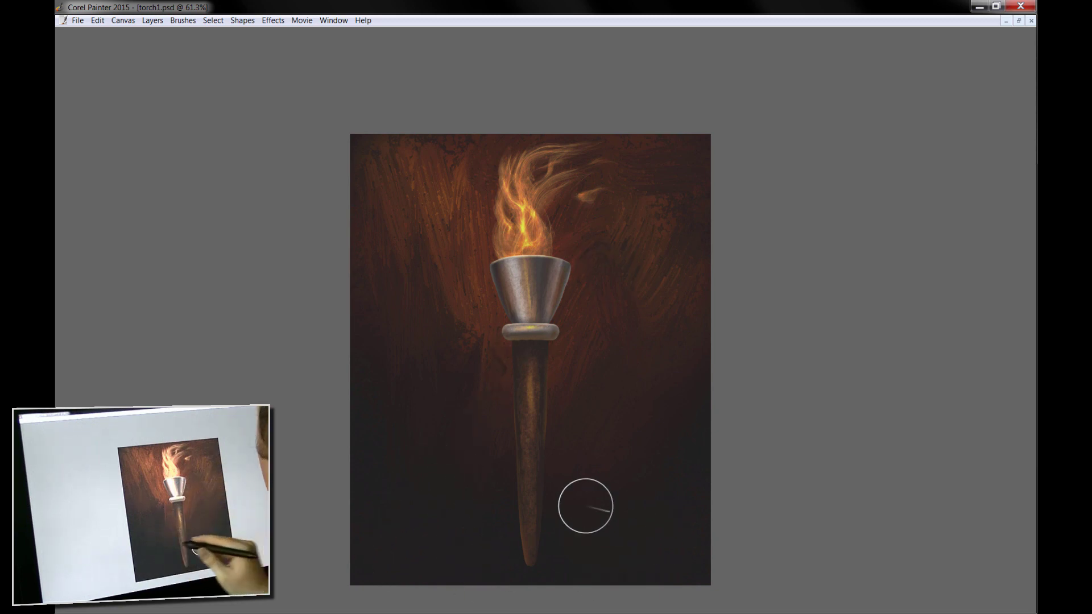
pyautogui.press('Tab')
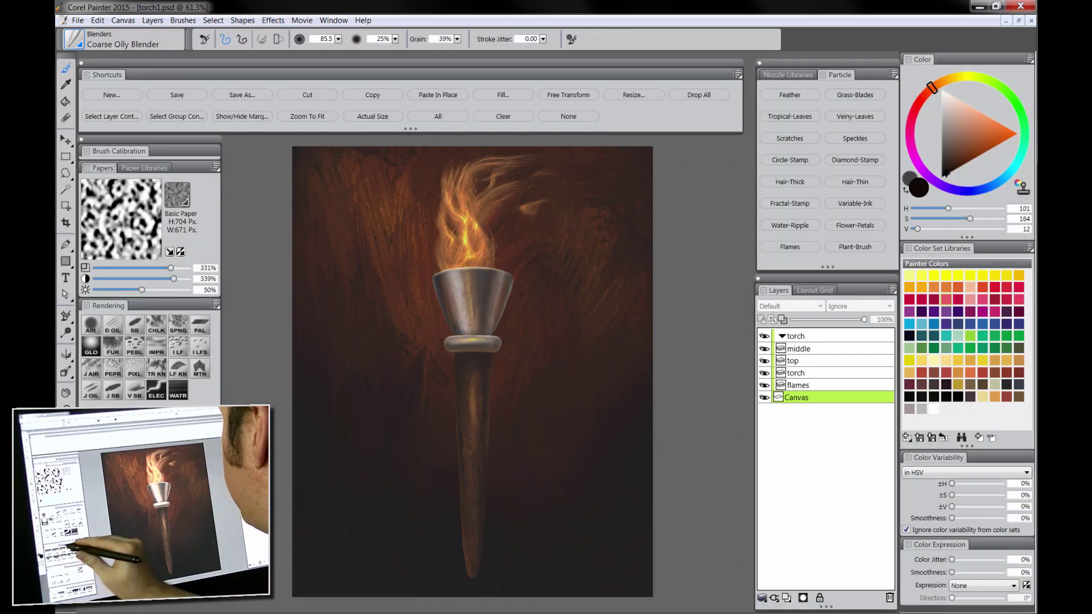
pyautogui.press('Tab')
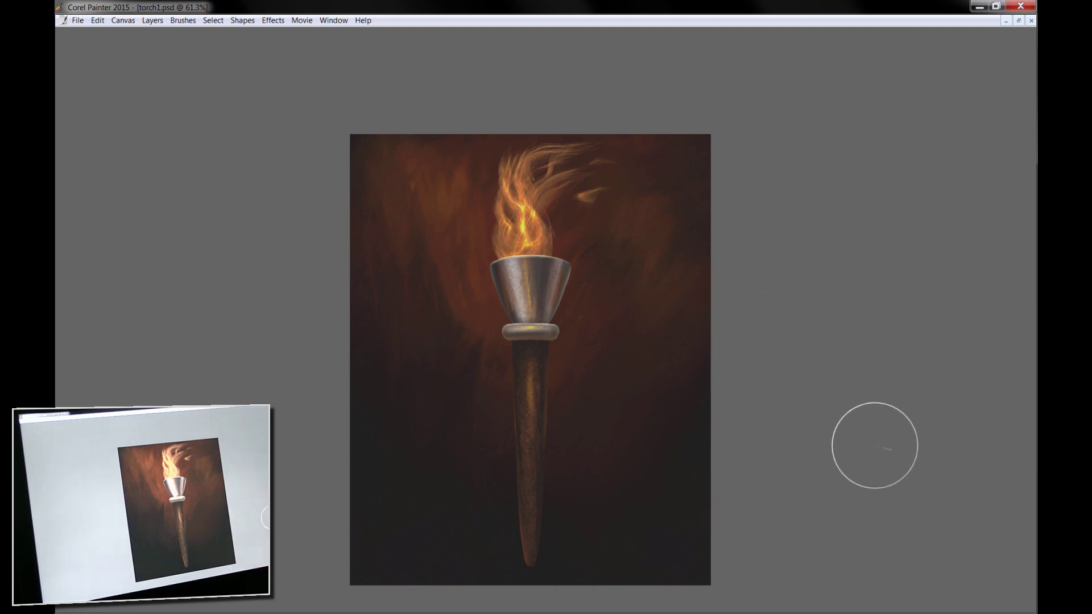
# Restore the palettes, zoom out to 10%, then back in to a 25% view
pyautogui.press('Tab')
pyautogui.moveTo(488, 386); pyautogui.dragTo(544, 434)
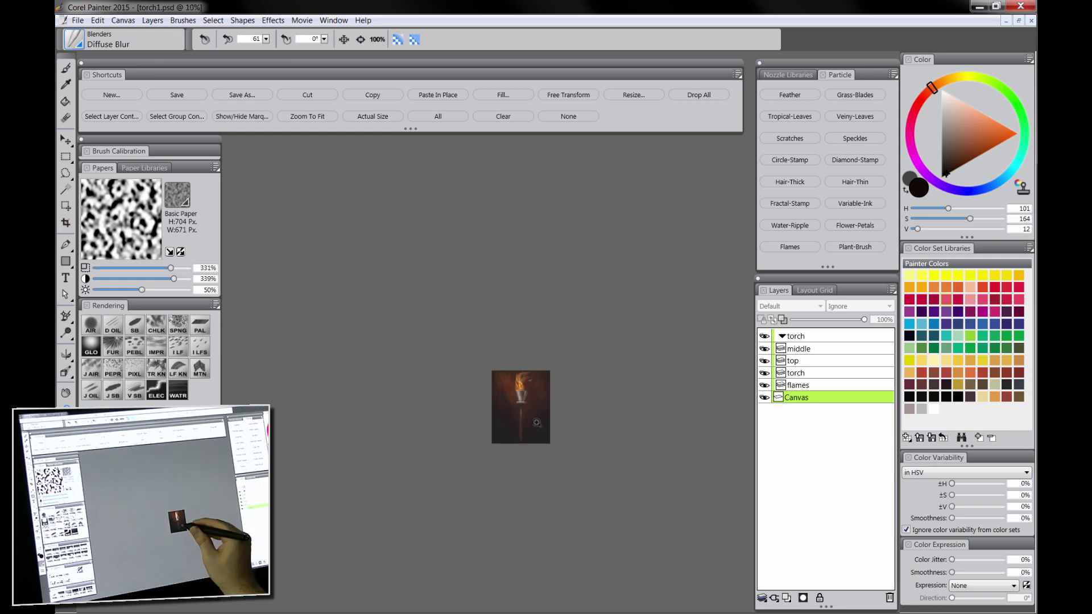
pyautogui.click(537, 424)
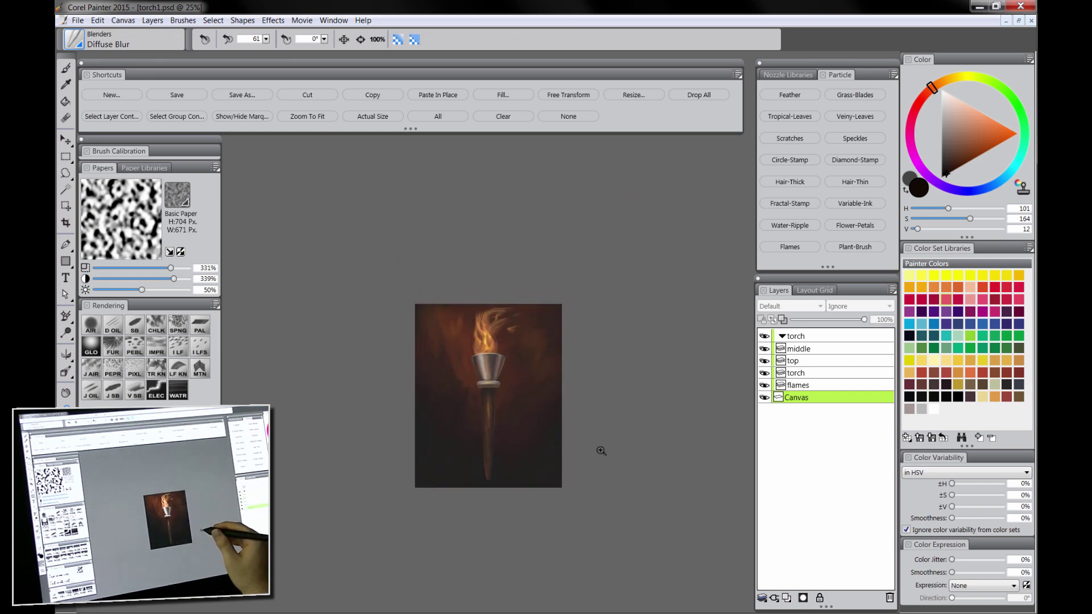